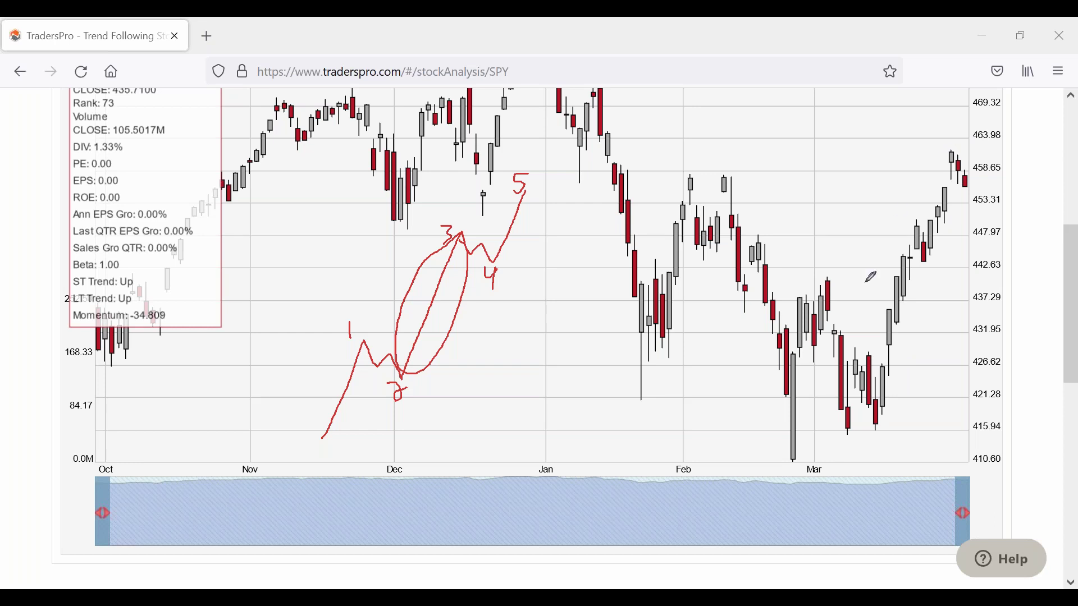
# - Mark the SPY chart's late-February low, label the following high and low as waves 1 and 2, and draw the wave 3 rally
pyautogui.moveTo(781, 464); pyautogui.dragTo(820, 460)
pyautogui.moveTo(817, 265); pyautogui.dragTo(817, 295)
pyautogui.moveTo(863, 428); pyautogui.dragTo(885, 422)
pyautogui.moveTo(883, 371); pyautogui.dragTo(948, 147)
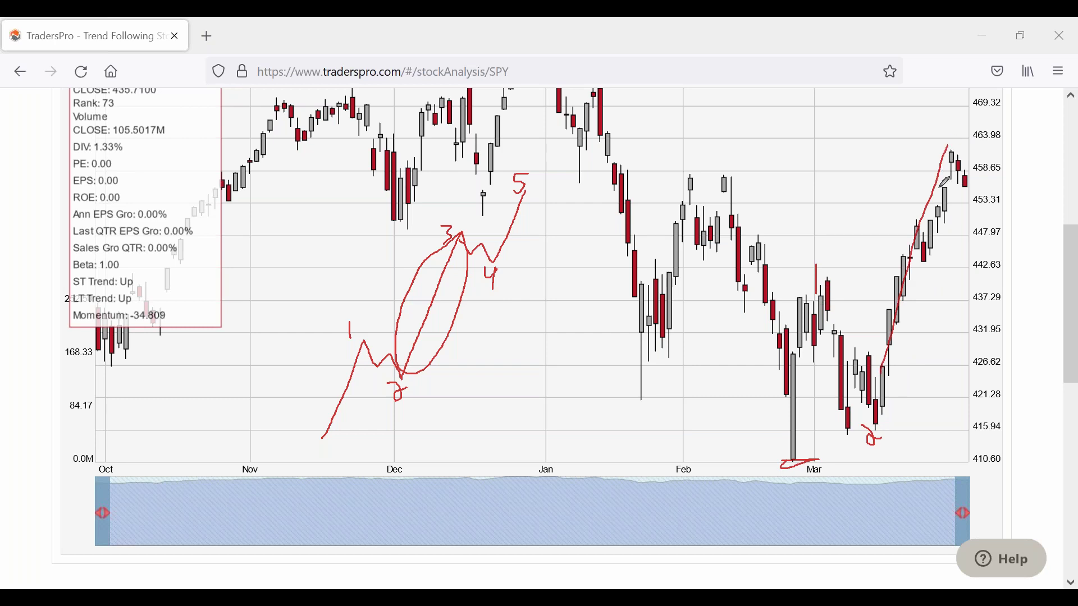
# - Sketch a wave 4 pullback and a rising wave 5 arrow after the latest SPY candles, and clear all annotations
pyautogui.moveTo(961, 164)
pyautogui.mouseDown()
pyautogui.moveTo(978, 246)
pyautogui.moveTo(1014, 71)
pyautogui.moveTo(998, 88)
pyautogui.moveTo(1004, 70)
pyautogui.moveTo(985, 73)
pyautogui.moveTo(991, 104)
pyautogui.mouseUp()
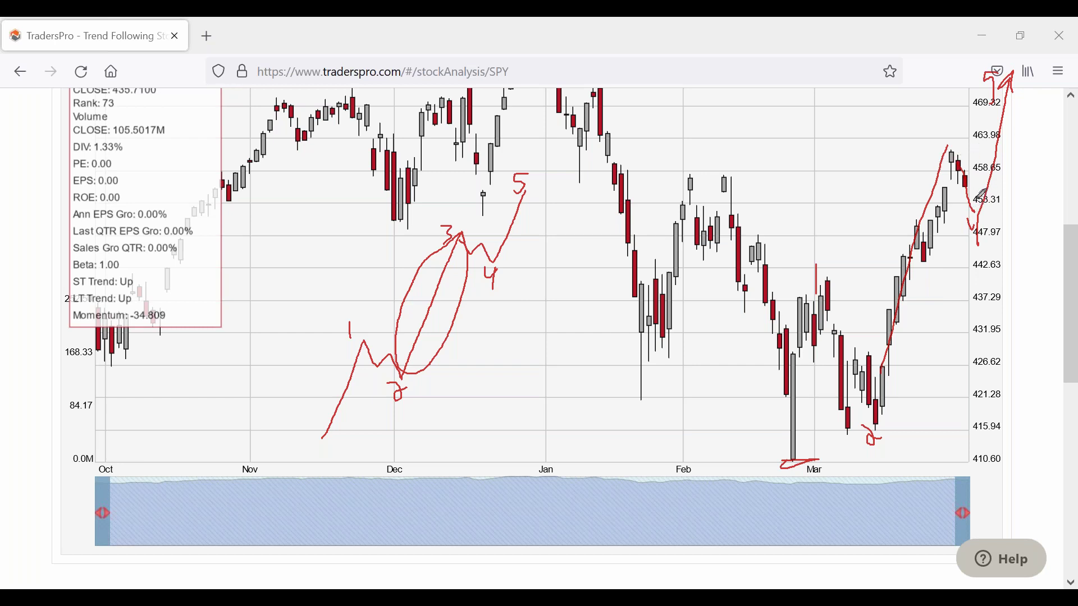
pyautogui.moveTo(958, 167)
pyautogui.mouseDown()
pyautogui.moveTo(990, 219)
pyautogui.moveTo(1008, 161)
pyautogui.mouseUp()
pyautogui.click(994, 215)
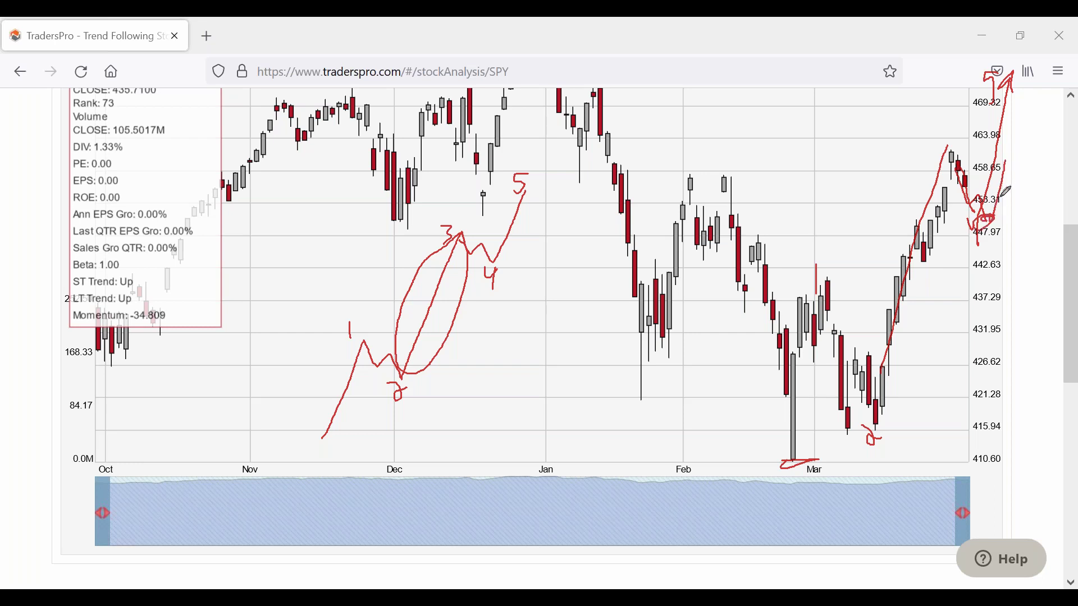
pyautogui.moveTo(1003, 212)
pyautogui.mouseDown()
pyautogui.moveTo(1035, 66)
pyautogui.moveTo(1031, 105)
pyautogui.mouseUp()
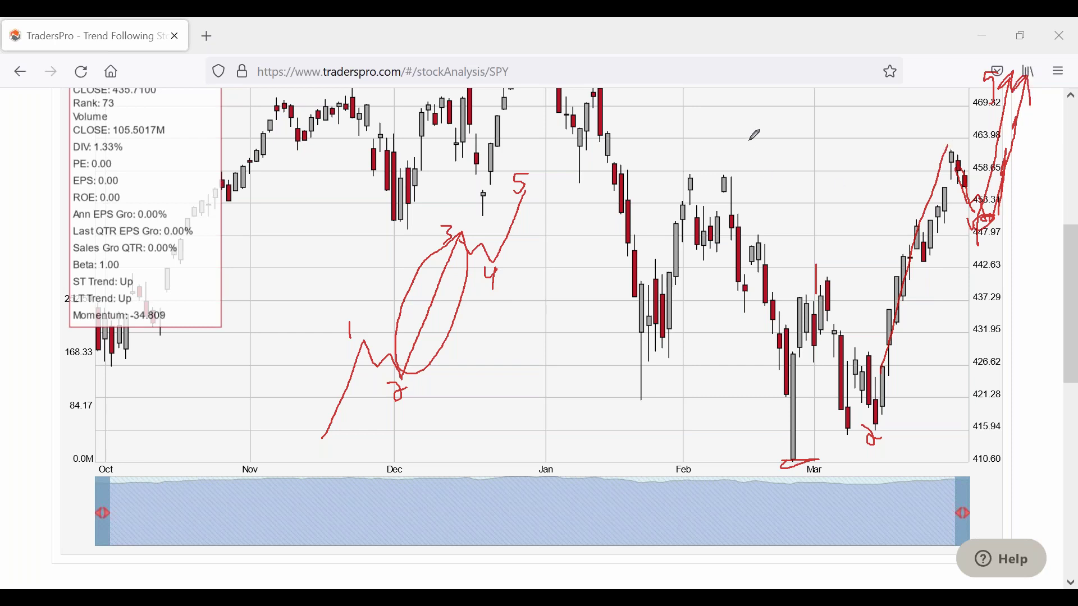
pyautogui.press('e')
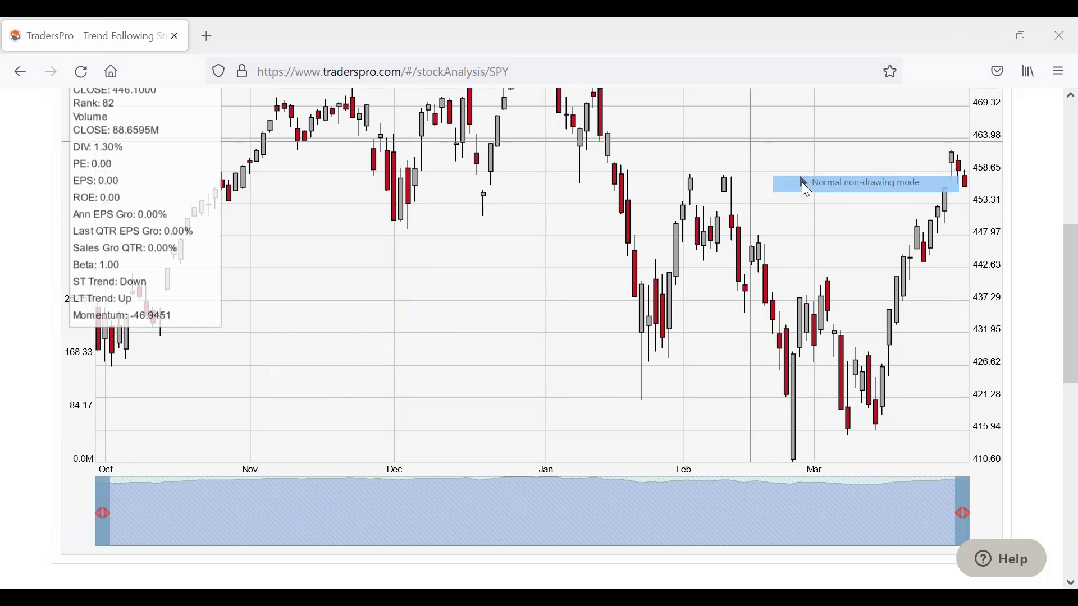
# - Open the Sectors page with the sector scan
pyautogui.scroll(3, 716, 257)
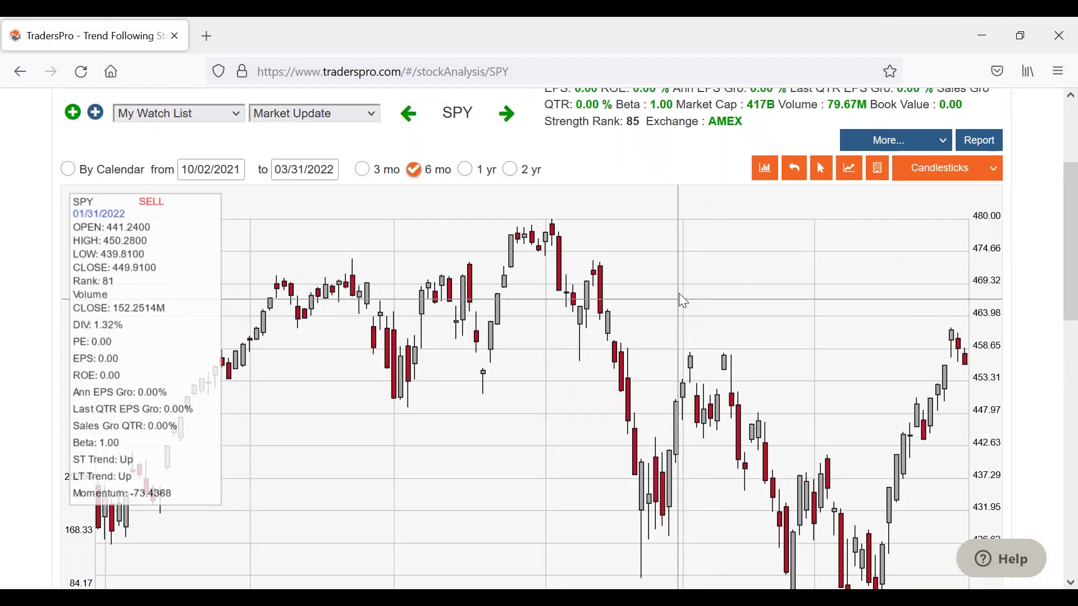
pyautogui.scroll(2, 683, 301)
pyautogui.scroll(1, 507, 258)
pyautogui.scroll(1, 500, 265)
pyautogui.scroll(-1, 500, 265)
pyautogui.scroll(1, 500, 265)
pyautogui.click(340, 120)
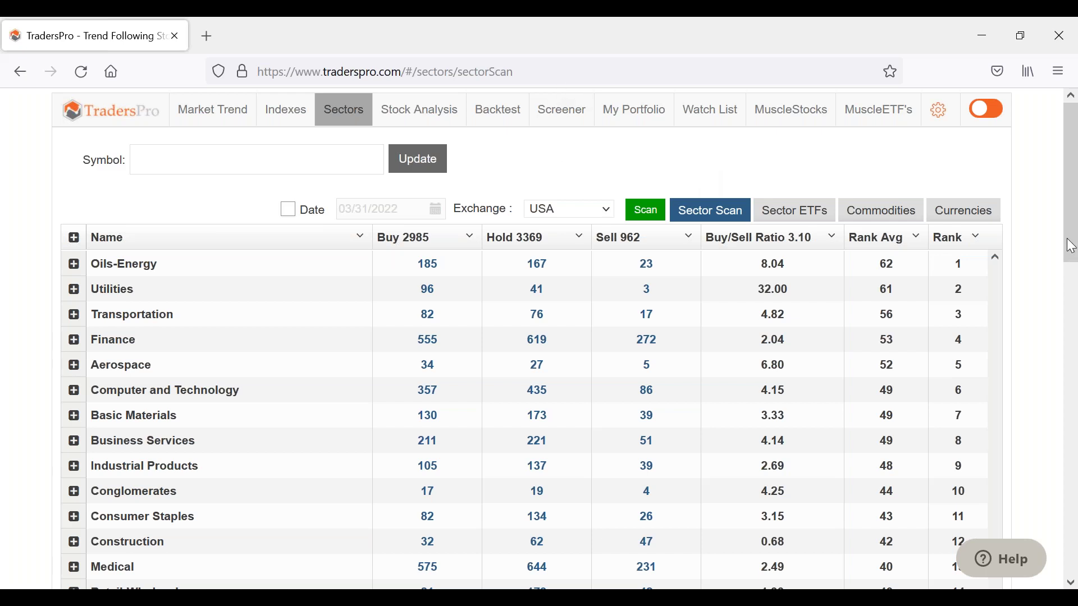
# - Circle the Sectors heading, the list of sector names and the top ten ranks, and clear the annotations
pyautogui.moveTo(357, 86)
pyautogui.mouseDown()
pyautogui.moveTo(315, 100)
pyautogui.moveTo(347, 132)
pyautogui.moveTo(321, 89)
pyautogui.mouseUp()
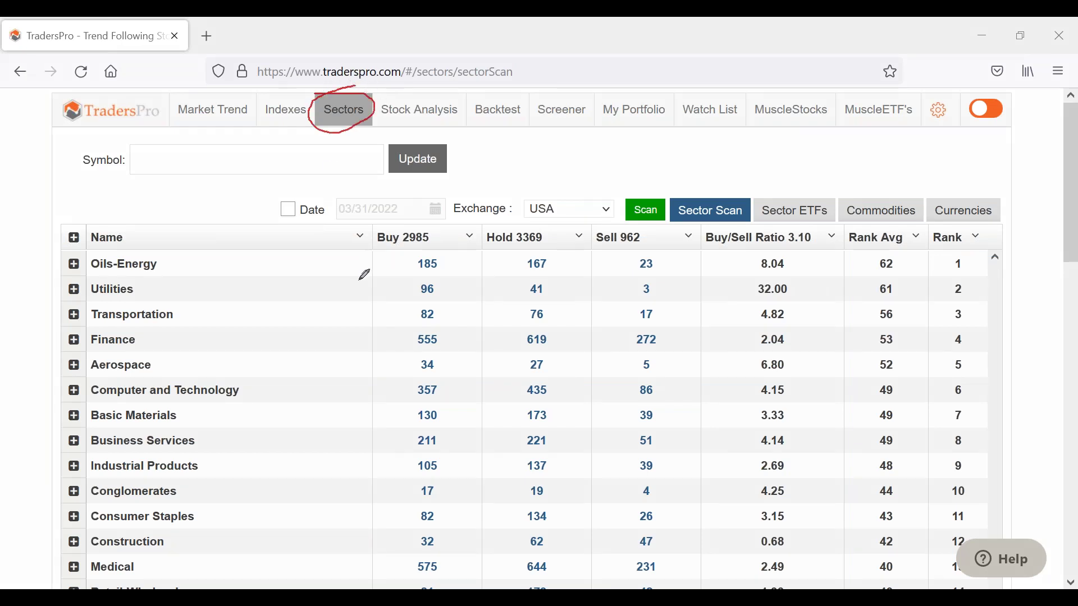
pyautogui.moveTo(163, 244)
pyautogui.mouseDown()
pyautogui.moveTo(69, 263)
pyautogui.moveTo(25, 377)
pyautogui.moveTo(18, 485)
pyautogui.moveTo(115, 571)
pyautogui.moveTo(213, 509)
pyautogui.moveTo(227, 286)
pyautogui.moveTo(159, 242)
pyautogui.mouseUp()
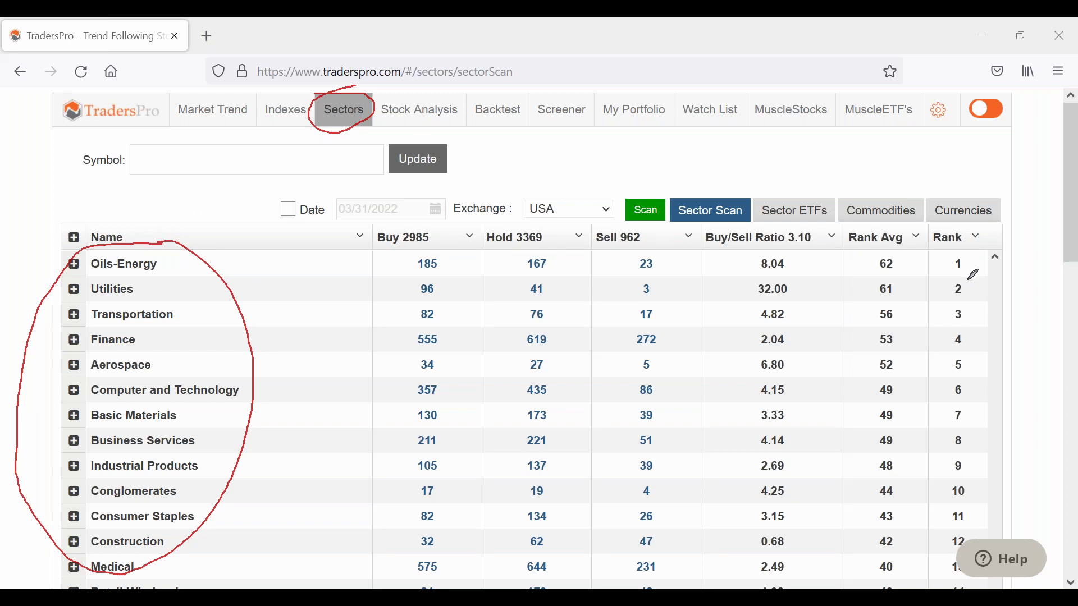
pyautogui.moveTo(958, 244)
pyautogui.mouseDown()
pyautogui.moveTo(924, 342)
pyautogui.moveTo(958, 491)
pyautogui.moveTo(997, 403)
pyautogui.moveTo(974, 243)
pyautogui.moveTo(960, 242)
pyautogui.mouseUp()
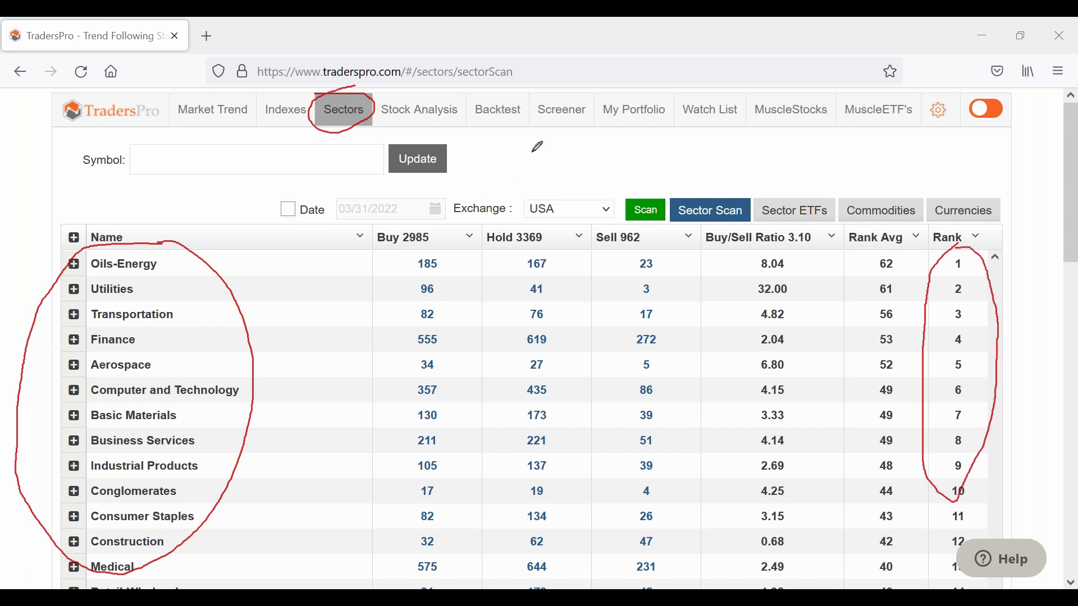
pyautogui.press('e')
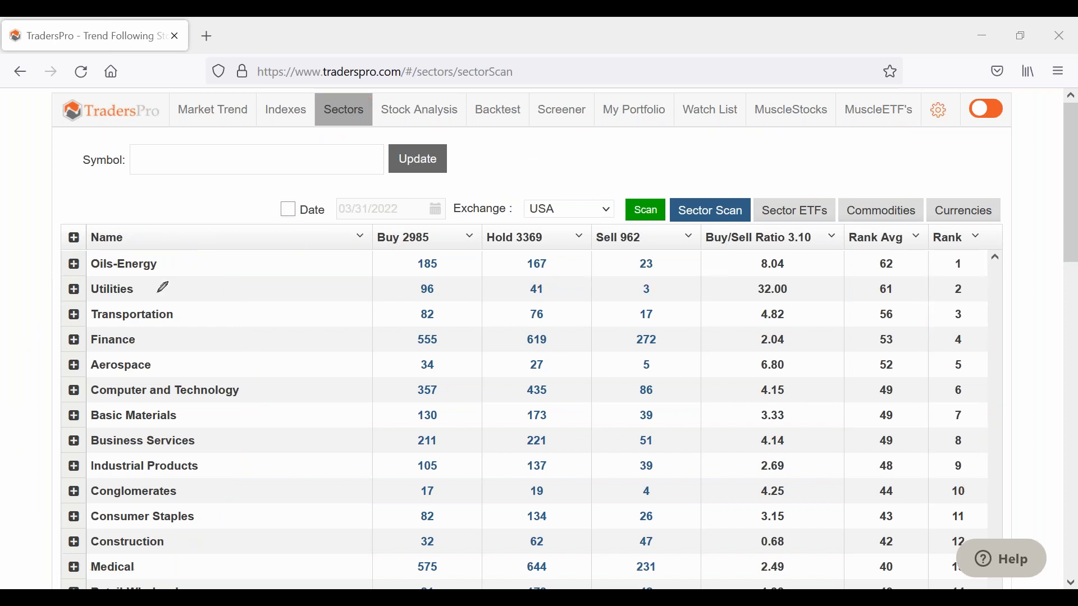
# - Circle the Oils-Energy and Utilities sectors together and Computer and Technology separately, and clear the annotations
pyautogui.moveTo(152, 252)
pyautogui.mouseDown()
pyautogui.moveTo(90, 251)
pyautogui.moveTo(73, 307)
pyautogui.moveTo(154, 304)
pyautogui.moveTo(151, 287)
pyautogui.mouseUp()
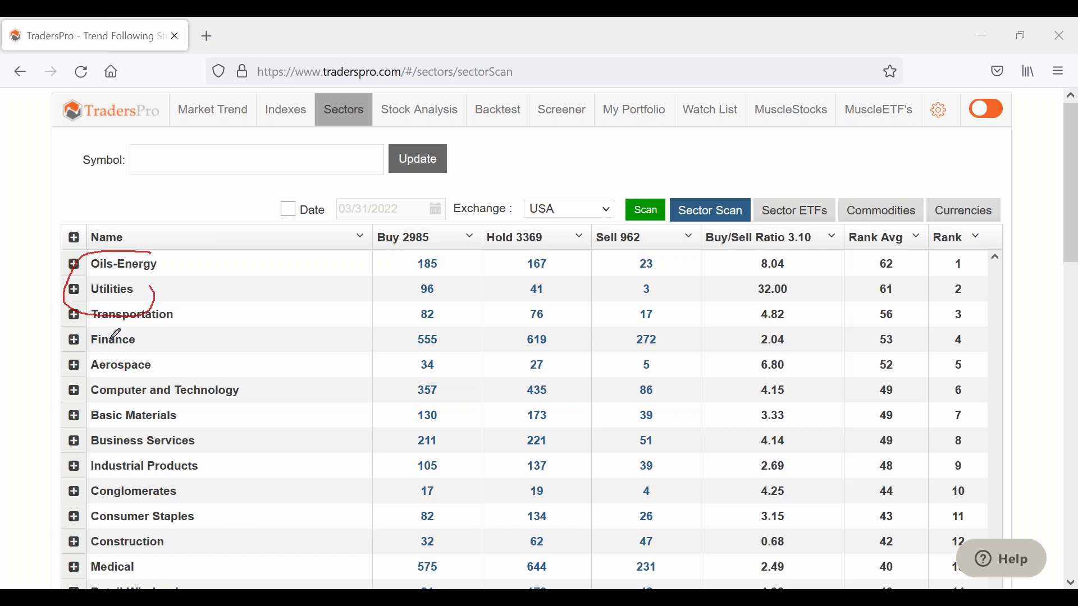
pyautogui.moveTo(214, 378)
pyautogui.mouseDown()
pyautogui.moveTo(126, 375)
pyautogui.moveTo(84, 406)
pyautogui.moveTo(227, 405)
pyautogui.moveTo(252, 375)
pyautogui.moveTo(200, 378)
pyautogui.mouseUp()
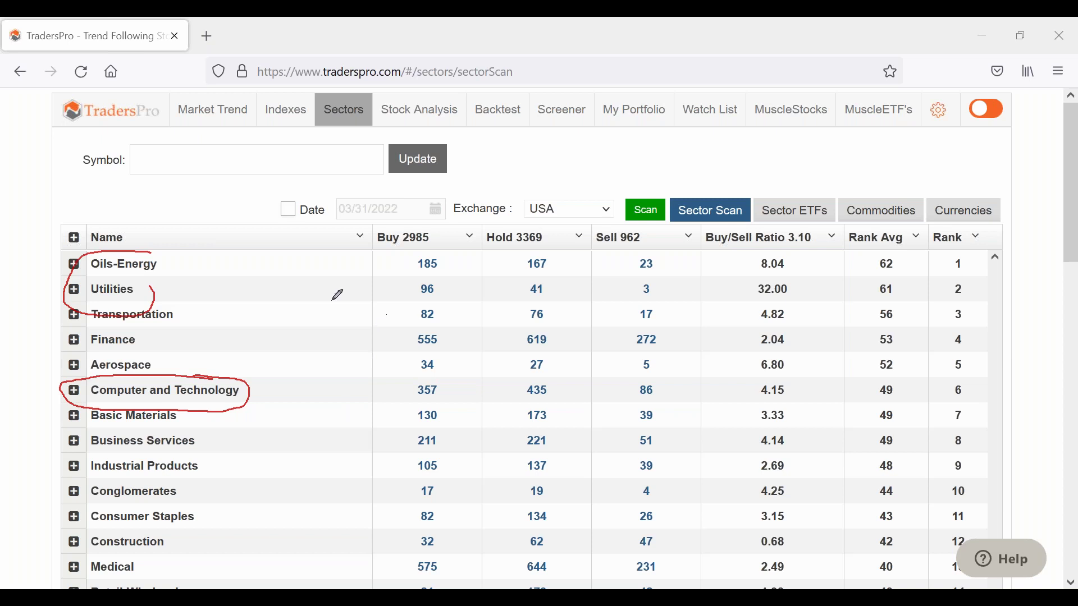
pyautogui.press('e')
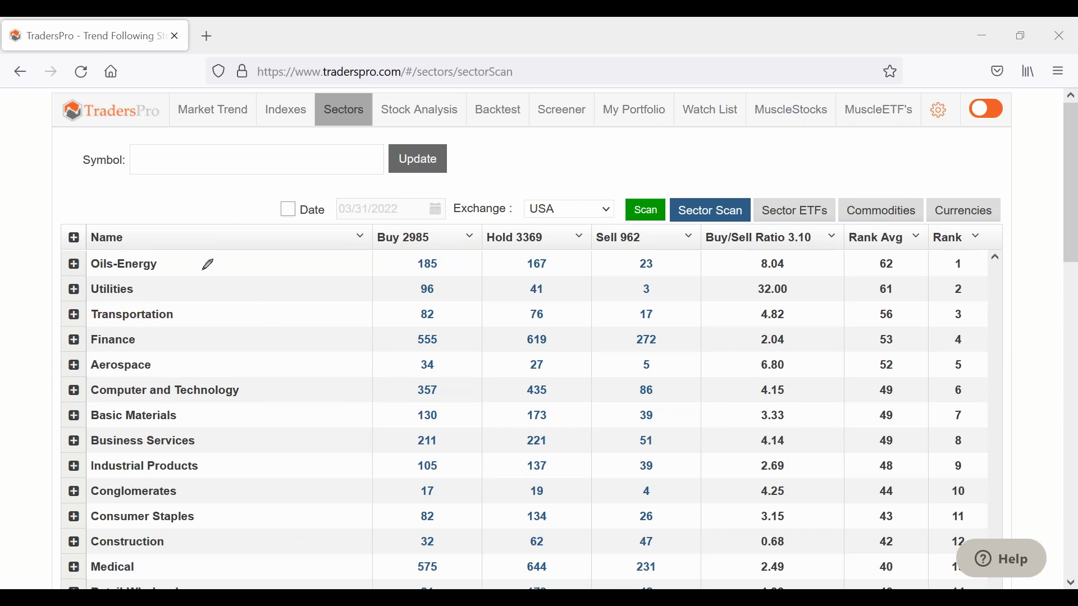
# - Circle the five top-ranked sectors from Oils-Energy to Aerospace, ring Oils-Energy separately, and clear the annotations
pyautogui.moveTo(176, 254)
pyautogui.mouseDown()
pyautogui.moveTo(120, 248)
pyautogui.moveTo(67, 267)
pyautogui.moveTo(60, 331)
pyautogui.moveTo(83, 368)
pyautogui.mouseUp()
pyautogui.moveTo(140, 380)
pyautogui.mouseDown()
pyautogui.moveTo(164, 238)
pyautogui.moveTo(115, 248)
pyautogui.mouseUp()
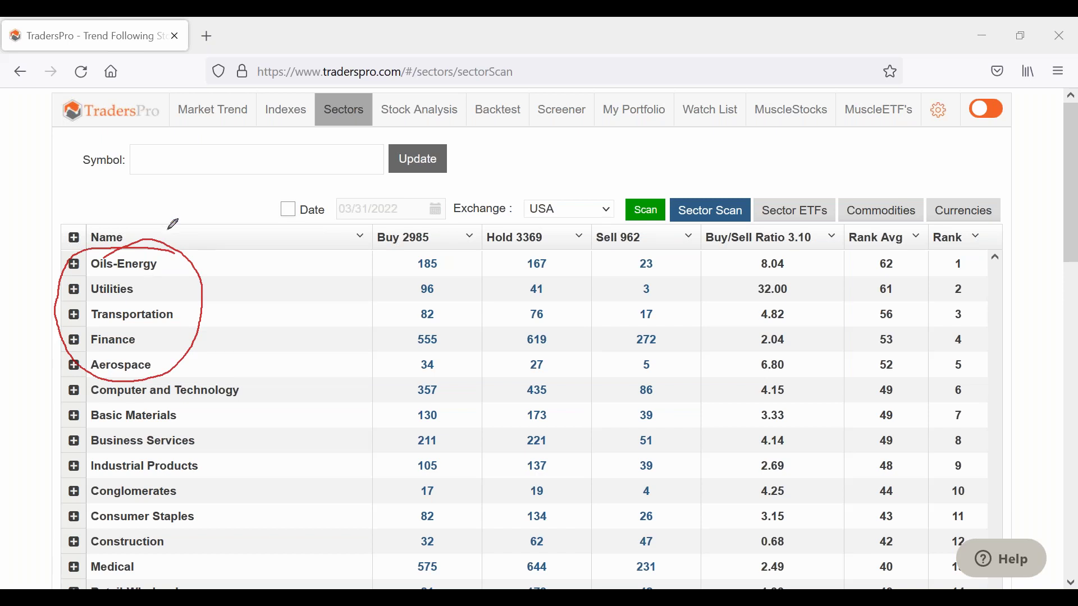
pyautogui.moveTo(150, 253)
pyautogui.mouseDown()
pyautogui.moveTo(114, 247)
pyautogui.moveTo(93, 274)
pyautogui.moveTo(119, 242)
pyautogui.mouseUp()
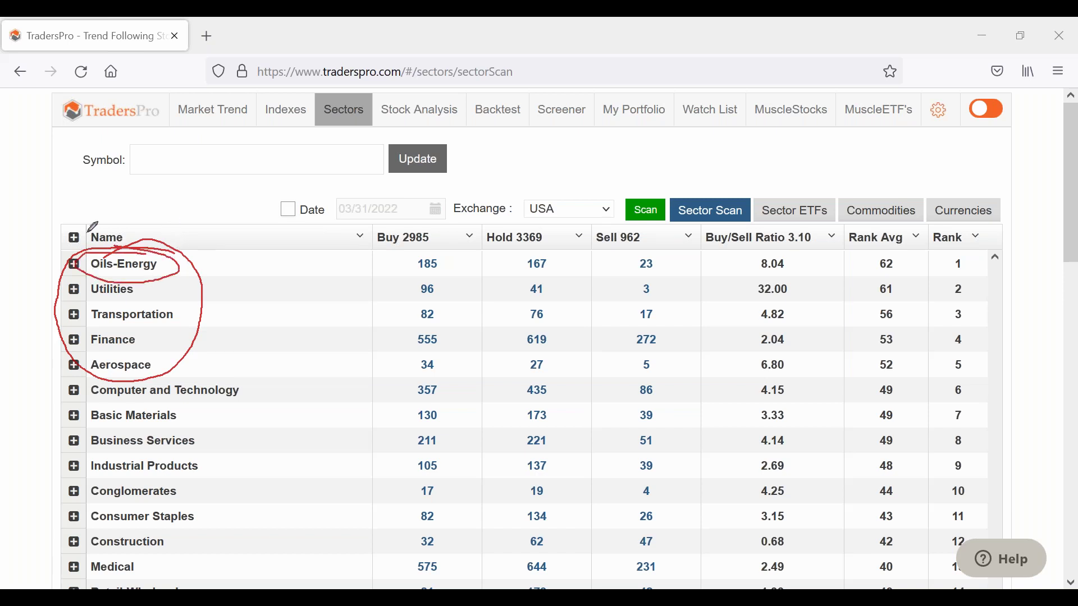
pyautogui.press('e')
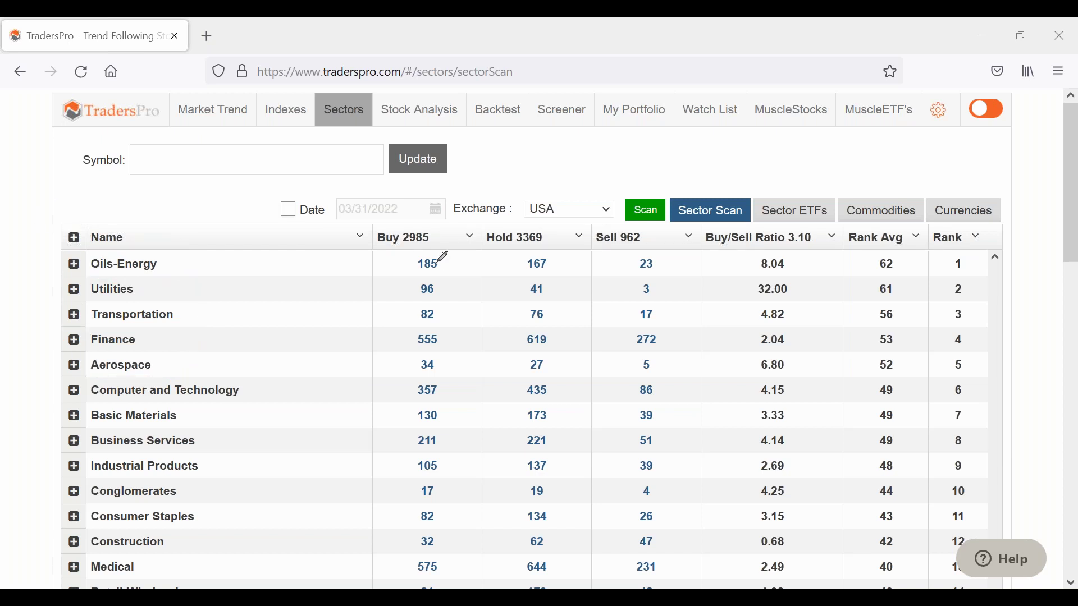
# - Circle the Buy and Hold counts of the Oils-Energy sector and clear the annotations
pyautogui.moveTo(438, 255)
pyautogui.mouseDown()
pyautogui.moveTo(410, 258)
pyautogui.moveTo(413, 272)
pyautogui.moveTo(455, 257)
pyautogui.moveTo(419, 257)
pyautogui.mouseUp()
pyautogui.moveTo(546, 250)
pyautogui.mouseDown()
pyautogui.moveTo(522, 254)
pyautogui.moveTo(565, 259)
pyautogui.moveTo(536, 253)
pyautogui.mouseUp()
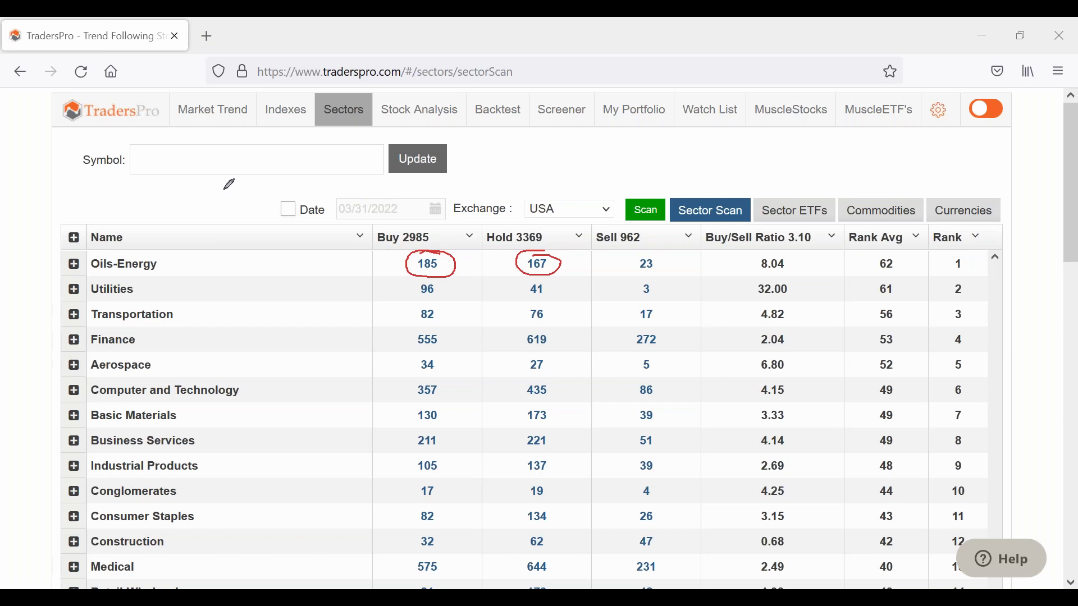
pyautogui.press('e')
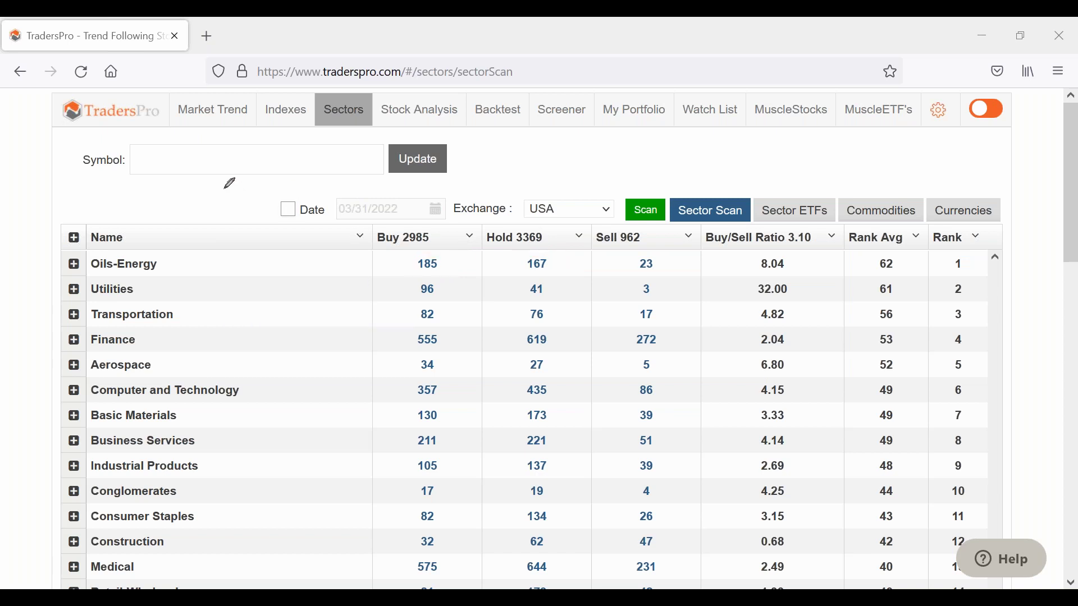
# - Circle the Oils-Energy Hold and Buy counts and sketch a rise, pullback and breakout marked with a B over the table
pyautogui.moveTo(555, 256)
pyautogui.mouseDown()
pyautogui.moveTo(522, 257)
pyautogui.moveTo(517, 274)
pyautogui.moveTo(564, 273)
pyautogui.moveTo(550, 252)
pyautogui.mouseUp()
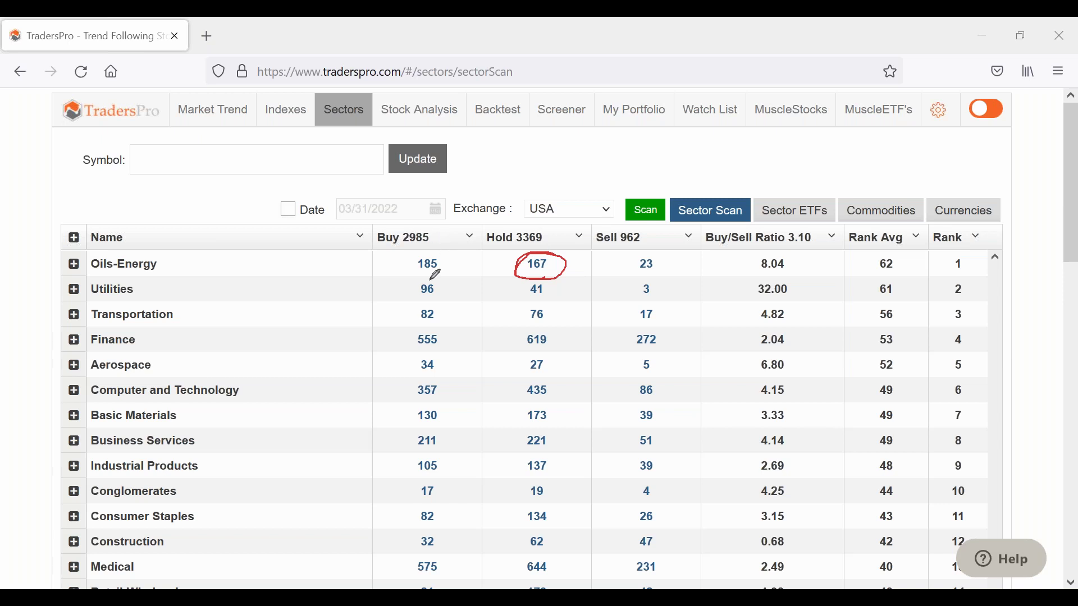
pyautogui.moveTo(439, 255)
pyautogui.mouseDown()
pyautogui.moveTo(412, 272)
pyautogui.moveTo(452, 258)
pyautogui.moveTo(435, 250)
pyautogui.moveTo(408, 266)
pyautogui.mouseUp()
pyautogui.moveTo(550, 520)
pyautogui.mouseDown()
pyautogui.moveTo(612, 414)
pyautogui.moveTo(663, 467)
pyautogui.moveTo(681, 443)
pyautogui.mouseUp()
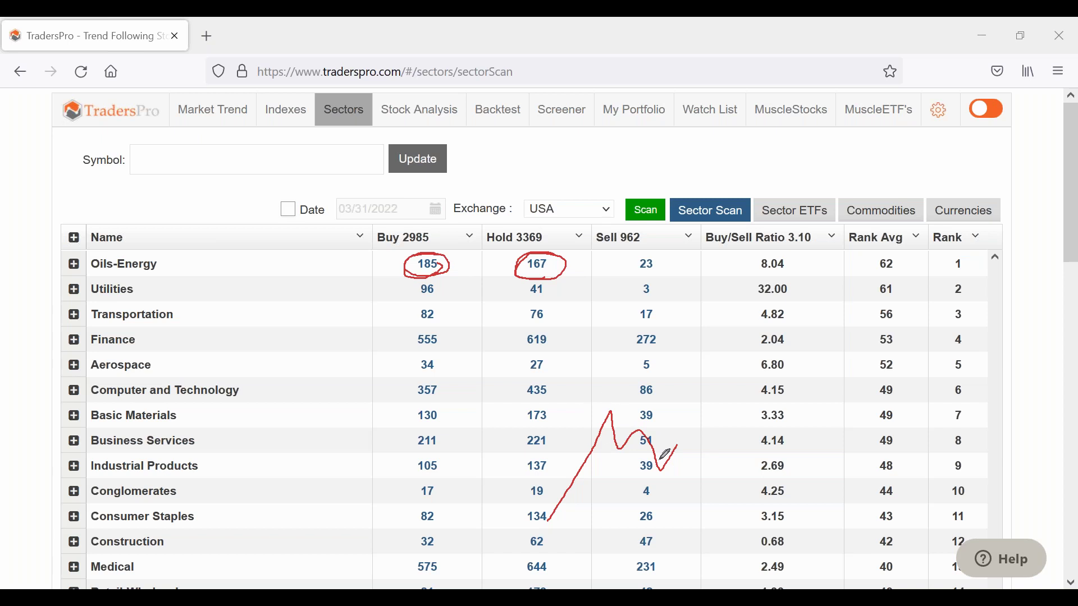
pyautogui.moveTo(611, 403)
pyautogui.mouseDown()
pyautogui.moveTo(627, 444)
pyautogui.moveTo(651, 432)
pyautogui.moveTo(669, 461)
pyautogui.mouseUp()
pyautogui.moveTo(678, 441)
pyautogui.mouseDown()
pyautogui.moveTo(701, 422)
pyautogui.moveTo(682, 438)
pyautogui.moveTo(721, 337)
pyautogui.mouseUp()
pyautogui.moveTo(436, 247)
pyautogui.mouseDown()
pyautogui.moveTo(405, 261)
pyautogui.moveTo(453, 265)
pyautogui.moveTo(439, 251)
pyautogui.mouseUp()
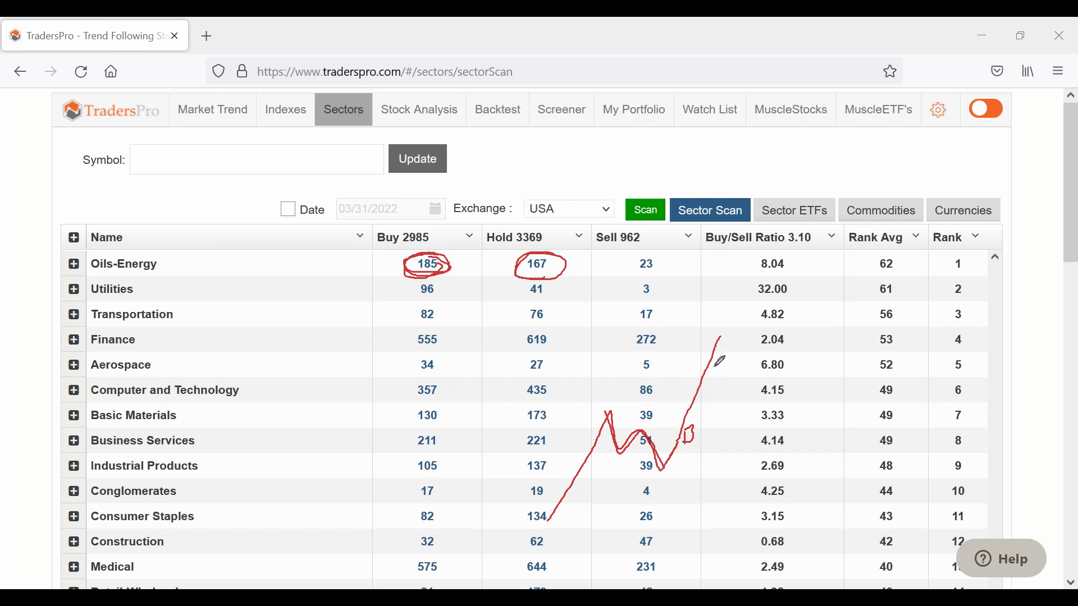
# - Extend the price sketch with a second pullback and an upward arrow, mark the Oils-Energy Hold count again, and clear the annotations
pyautogui.moveTo(722, 354); pyautogui.dragTo(718, 374)
pyautogui.moveTo(720, 338)
pyautogui.mouseDown()
pyautogui.moveTo(773, 386)
pyautogui.moveTo(785, 353)
pyautogui.mouseUp()
pyautogui.moveTo(693, 426); pyautogui.dragTo(683, 442)
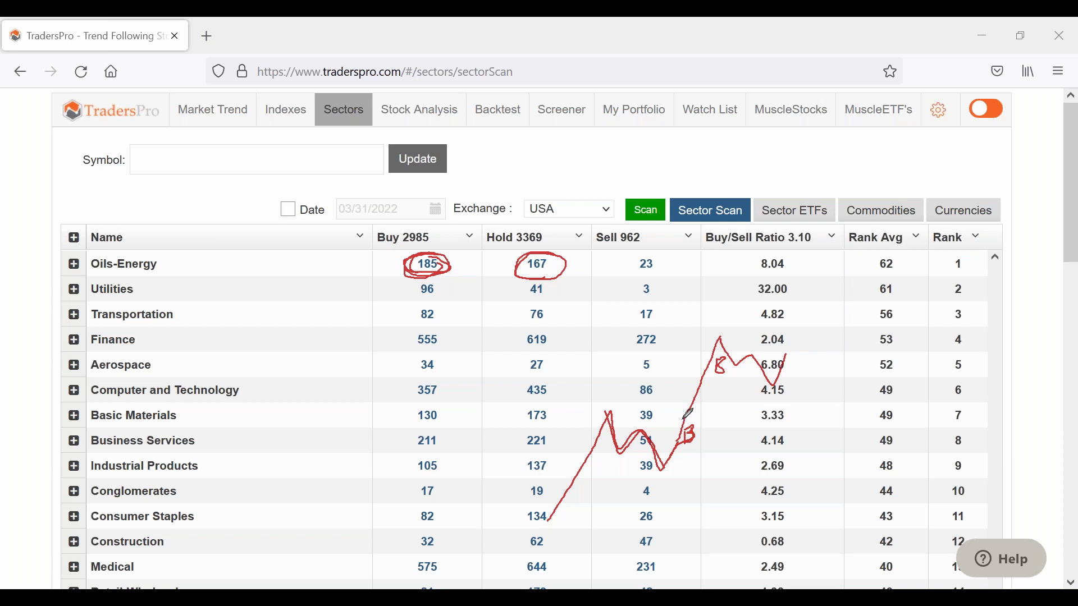
pyautogui.moveTo(643, 436); pyautogui.dragTo(649, 457)
pyautogui.moveTo(681, 394)
pyautogui.mouseDown()
pyautogui.moveTo(700, 331)
pyautogui.moveTo(695, 341)
pyautogui.moveTo(704, 340)
pyautogui.mouseUp()
pyautogui.moveTo(542, 260); pyautogui.dragTo(544, 268)
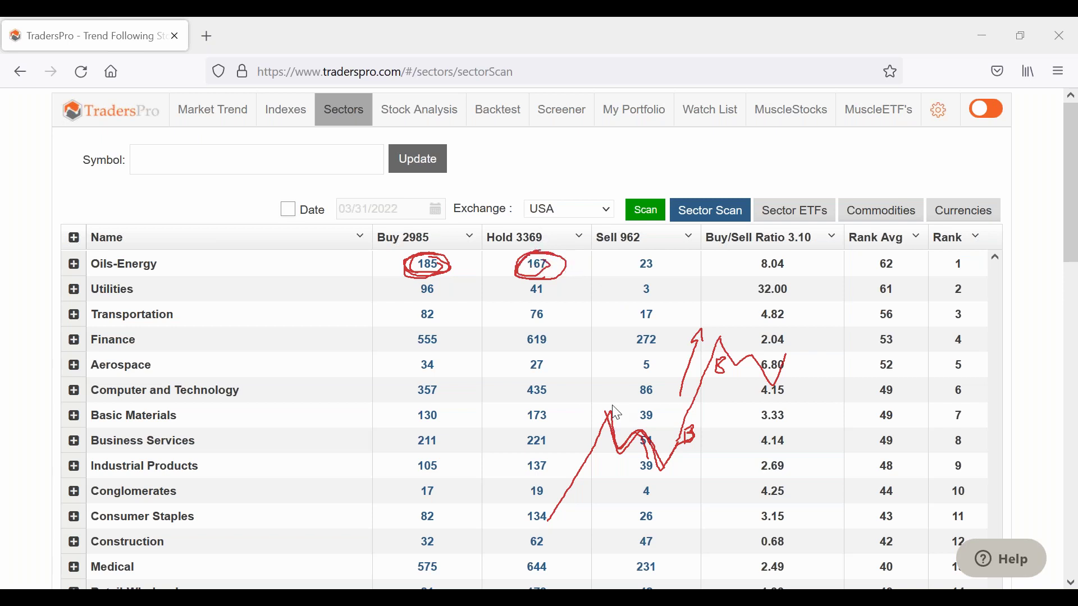
pyautogui.press('e')
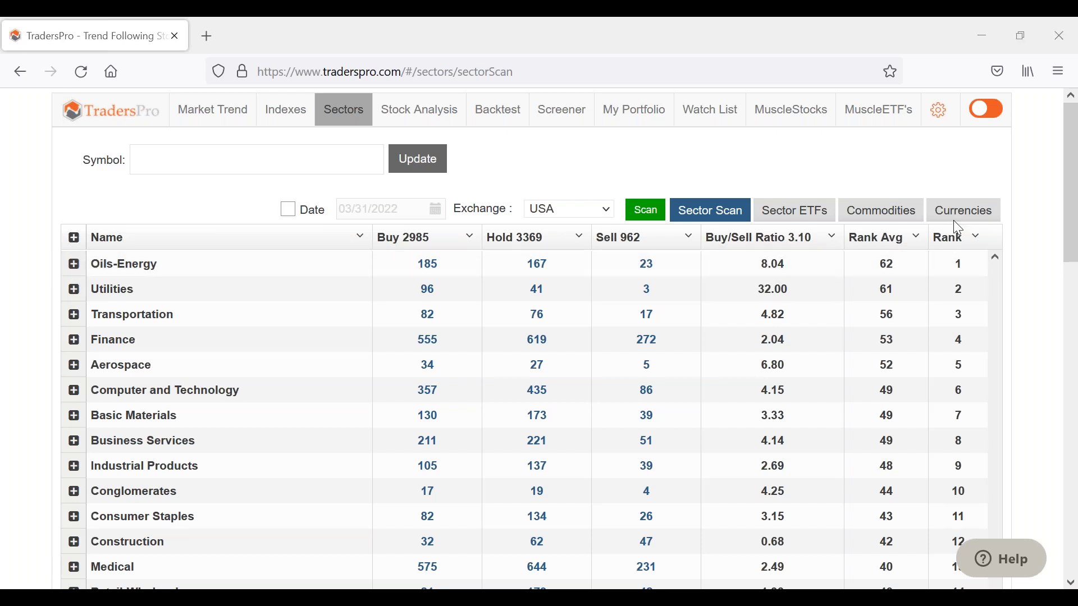
# - Expand the Oils-Energy sector and examine the buy, hold and sell counts and ranks of its industry groups
pyautogui.moveTo(77, 255)
pyautogui.mouseDown()
pyautogui.moveTo(60, 274)
pyautogui.moveTo(79, 256)
pyautogui.mouseUp()
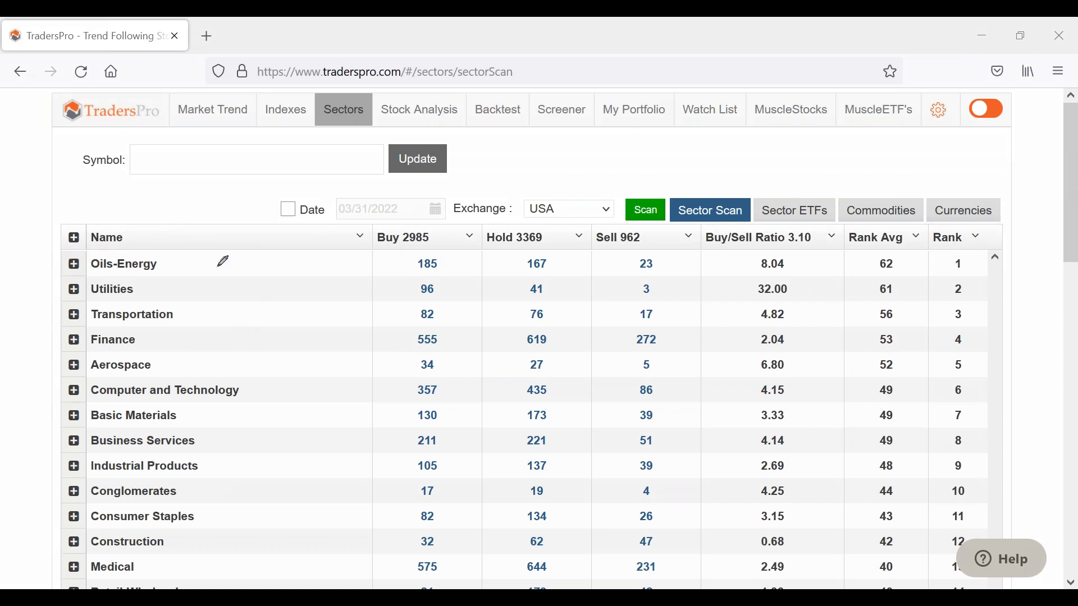
pyautogui.click(74, 268)
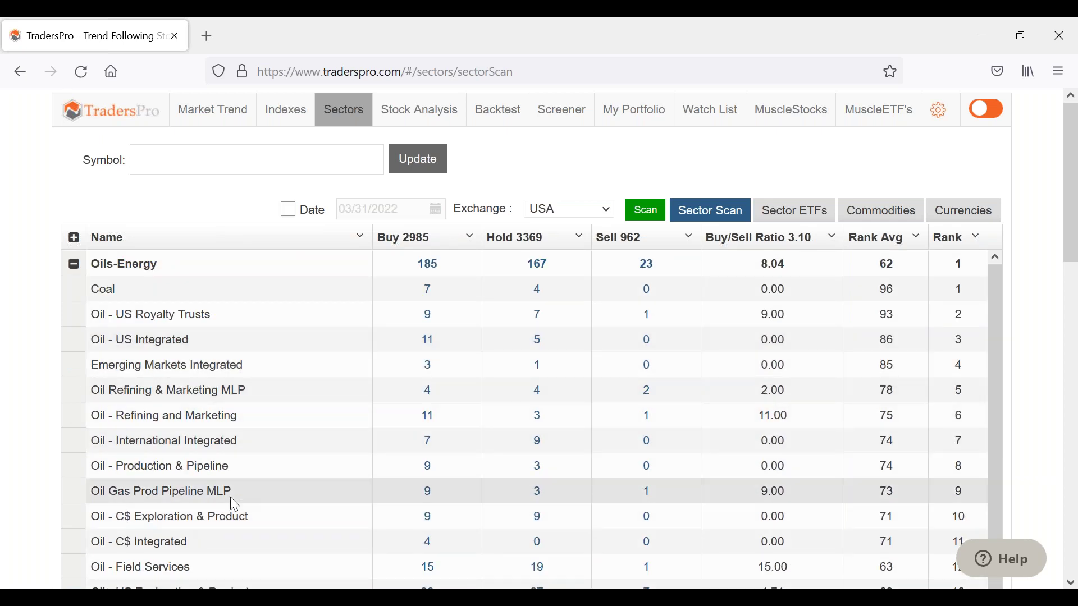
pyautogui.scroll(-4, 233, 501)
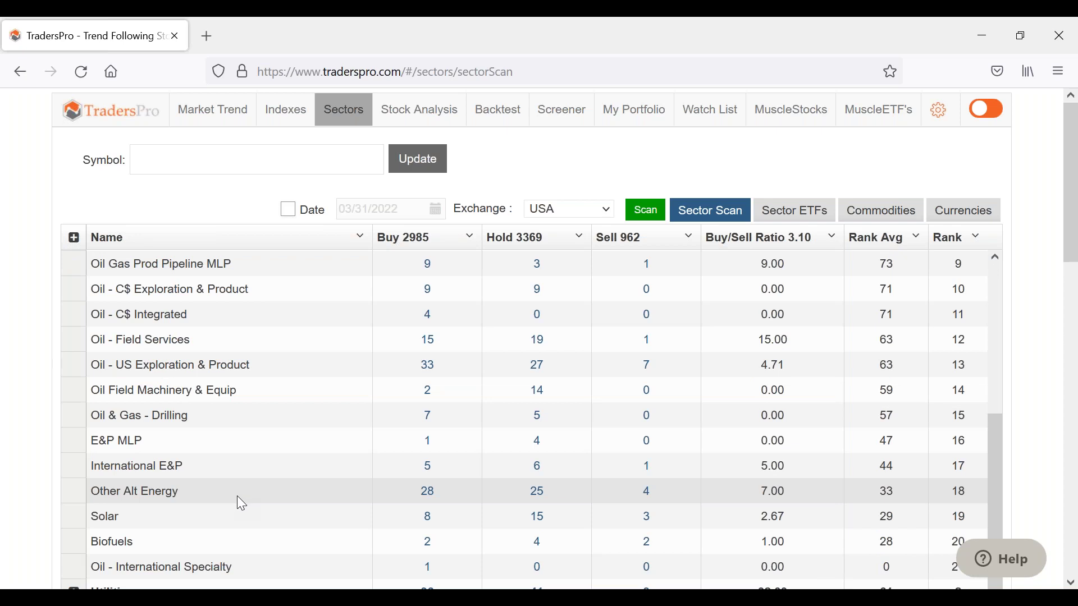
pyautogui.scroll(4, 232, 496)
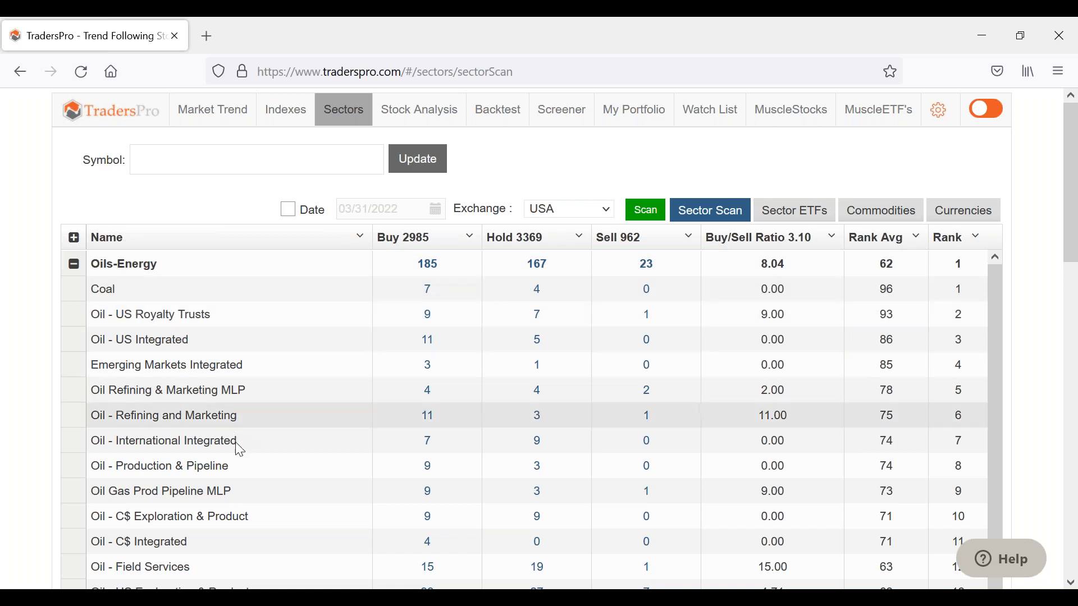
pyautogui.scroll(-3, 236, 447)
pyautogui.scroll(-1, 238, 452)
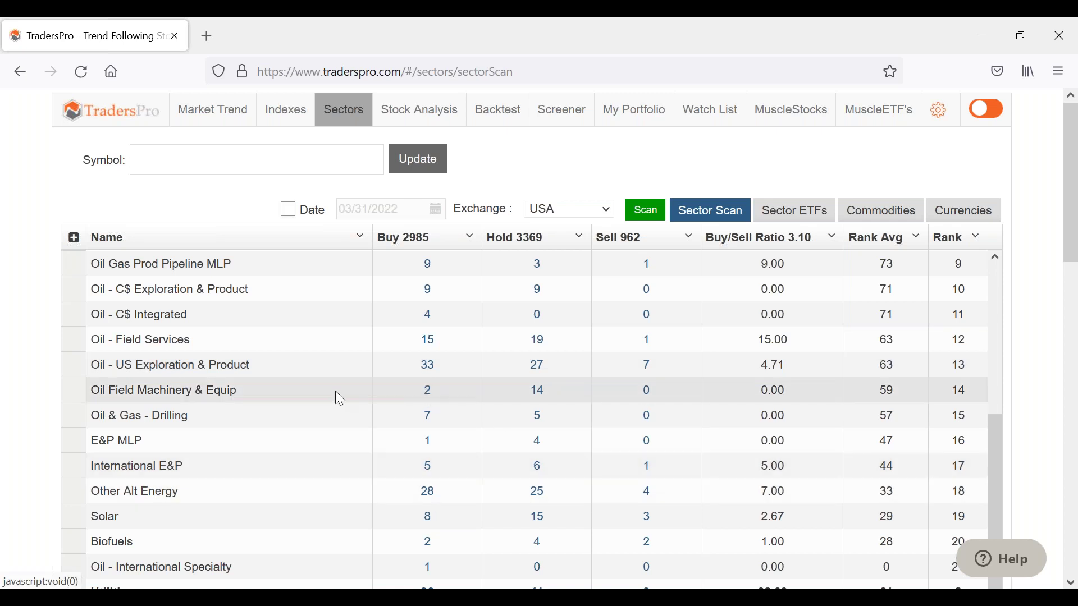
pyautogui.scroll(2, 222, 366)
pyautogui.scroll(4, 222, 366)
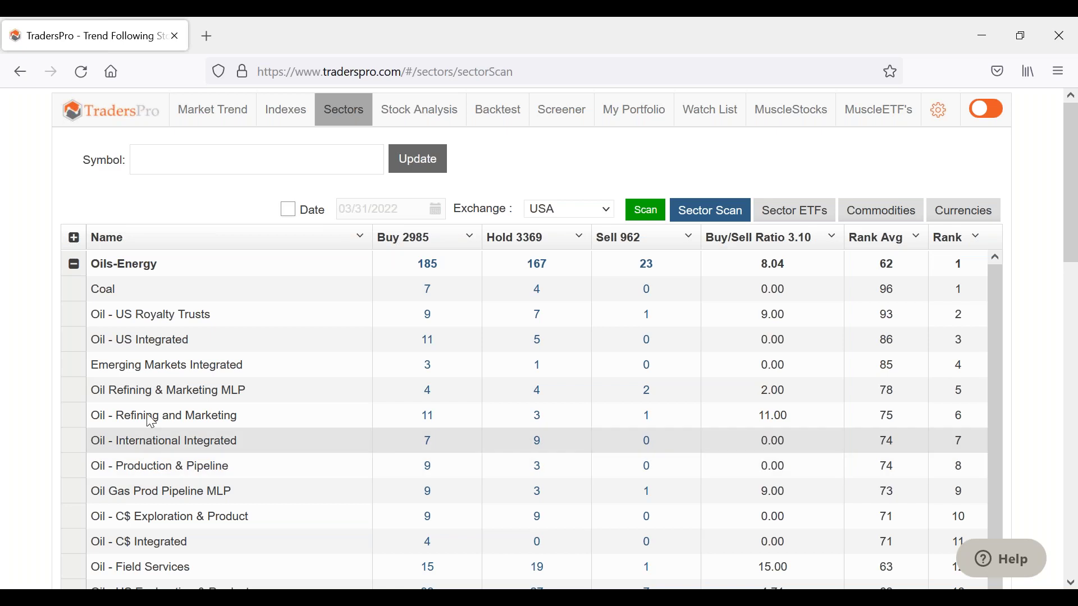
# - Collapse the Oils-Energy sector and open its list of Hold-rated stocks
pyautogui.click(74, 264)
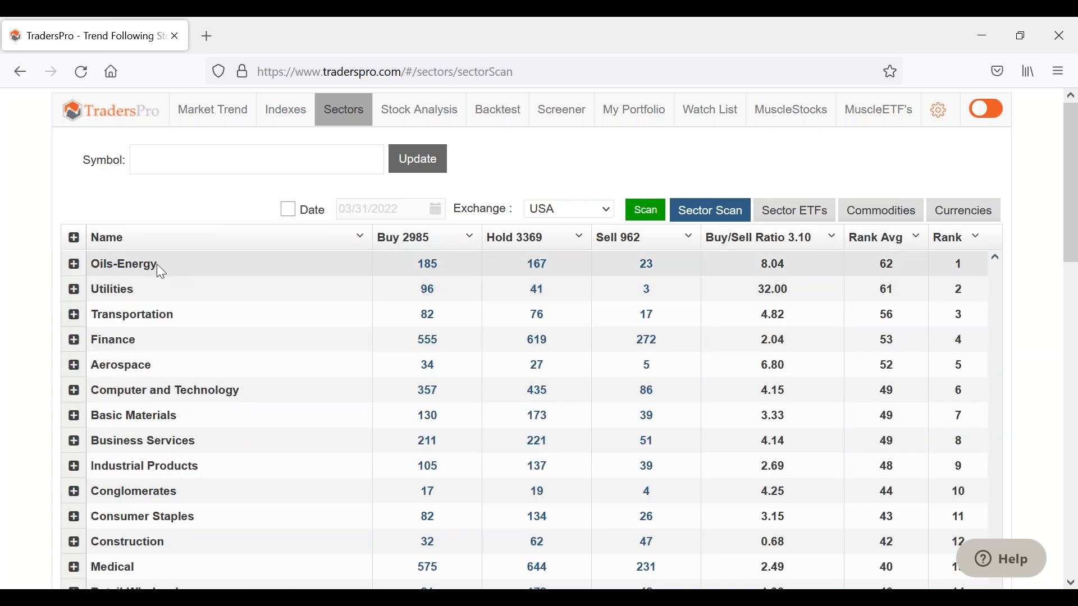
pyautogui.click(538, 267)
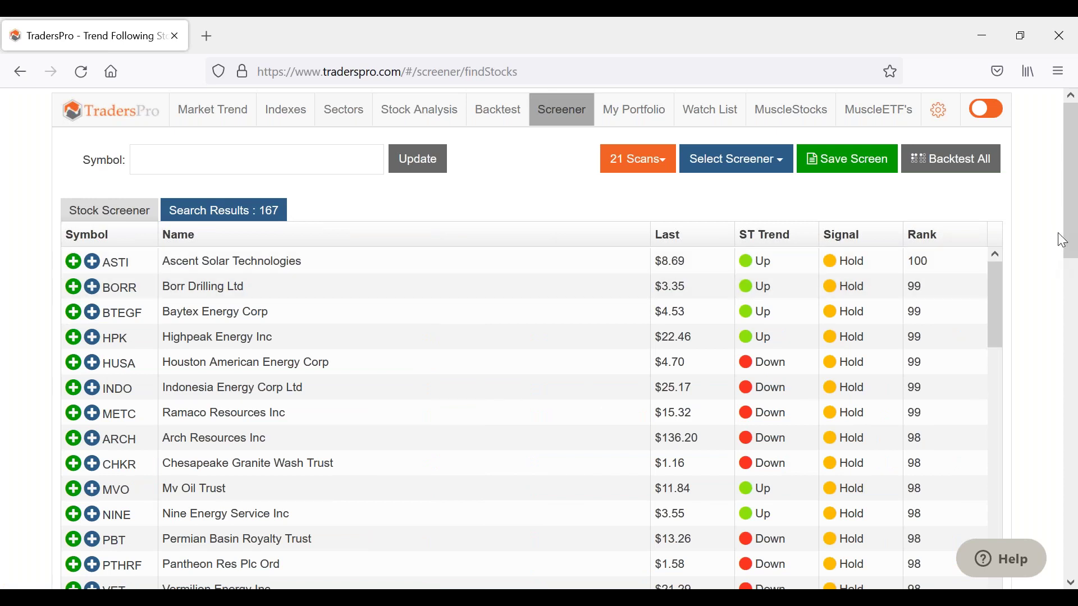
# - Circle the Rank values, Hold signals, and stock symbols and names in the search results, and clear the annotations
pyautogui.moveTo(896, 259); pyautogui.dragTo(943, 506)
pyautogui.moveTo(980, 393); pyautogui.dragTo(884, 293)
pyautogui.moveTo(848, 242)
pyautogui.mouseDown()
pyautogui.moveTo(825, 466)
pyautogui.moveTo(853, 299)
pyautogui.mouseUp()
pyautogui.moveTo(156, 236)
pyautogui.mouseDown()
pyautogui.moveTo(65, 275)
pyautogui.moveTo(52, 455)
pyautogui.moveTo(242, 536)
pyautogui.moveTo(240, 266)
pyautogui.mouseUp()
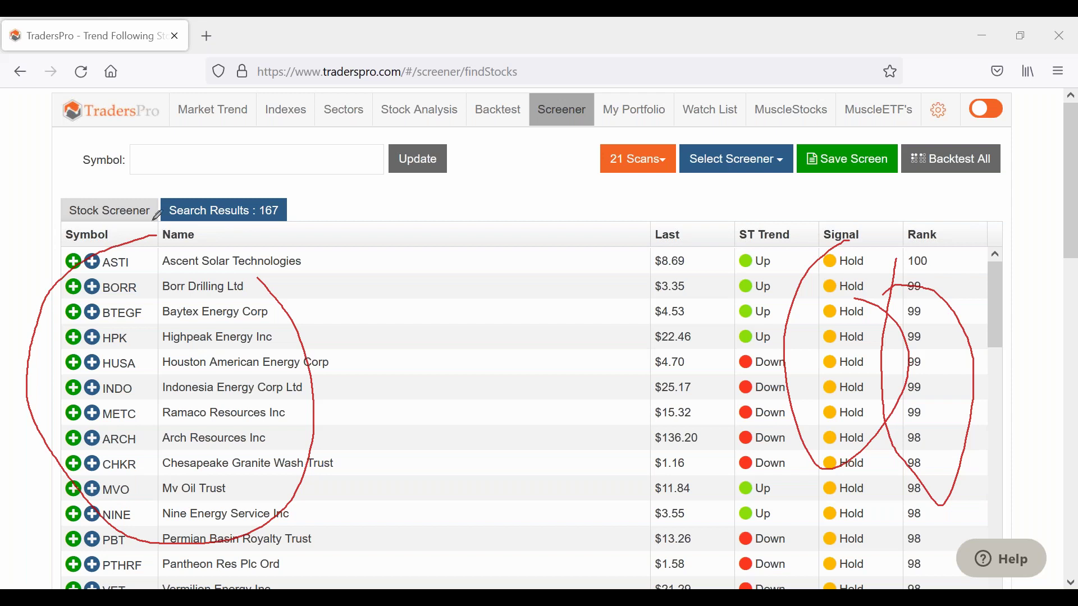
pyautogui.moveTo(225, 248)
pyautogui.mouseDown()
pyautogui.moveTo(103, 279)
pyautogui.moveTo(138, 455)
pyautogui.moveTo(291, 389)
pyautogui.mouseUp()
pyautogui.press('e')
# - Circle the Rank values and the Hold signals of the first nine stocks in the search results
pyautogui.moveTo(922, 248)
pyautogui.mouseDown()
pyautogui.moveTo(896, 382)
pyautogui.moveTo(954, 286)
pyautogui.mouseUp()
pyautogui.moveTo(843, 243)
pyautogui.mouseDown()
pyautogui.moveTo(823, 447)
pyautogui.moveTo(867, 255)
pyautogui.mouseUp()
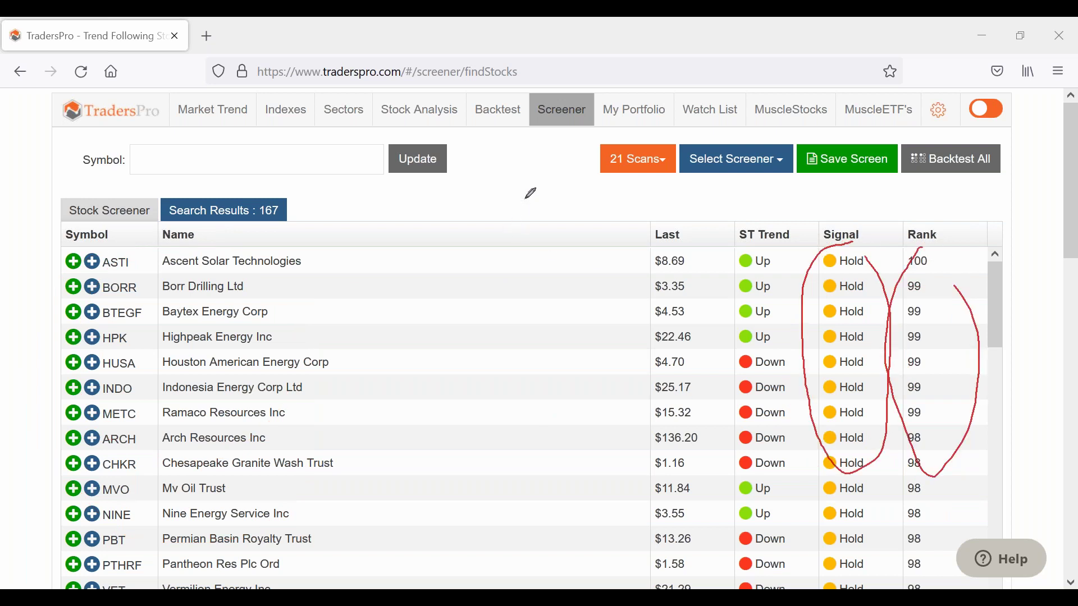
# - Clear the circles, write "98 H → B" above the search results with 97 and 90 beneath the 98, and erase the notes
pyautogui.press('e')
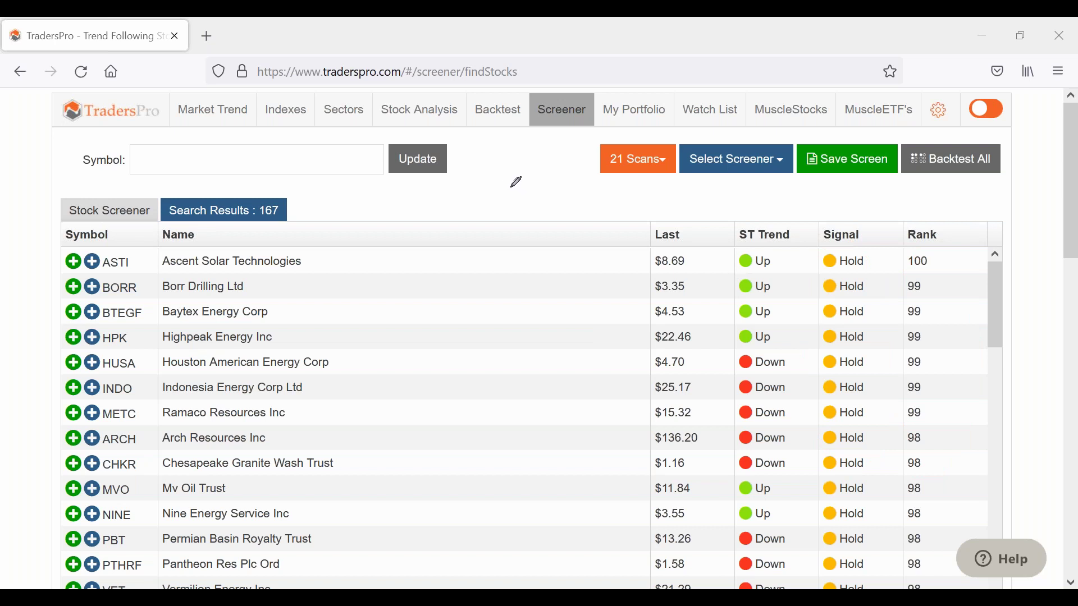
pyautogui.moveTo(514, 183)
pyautogui.mouseDown()
pyautogui.moveTo(505, 190)
pyautogui.moveTo(514, 210)
pyautogui.moveTo(535, 200)
pyautogui.moveTo(528, 192)
pyautogui.moveTo(577, 217)
pyautogui.moveTo(589, 200)
pyautogui.moveTo(650, 201)
pyautogui.moveTo(634, 212)
pyautogui.moveTo(675, 203)
pyautogui.moveTo(672, 185)
pyautogui.moveTo(690, 196)
pyautogui.moveTo(675, 203)
pyautogui.mouseUp()
pyautogui.moveTo(487, 216); pyautogui.dragTo(540, 218)
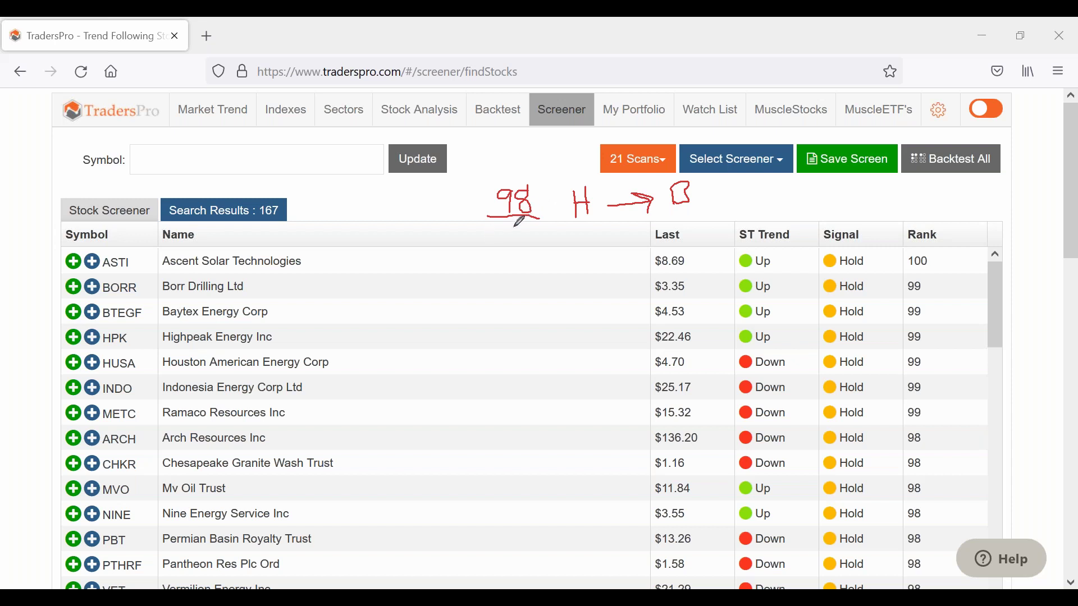
pyautogui.moveTo(515, 227)
pyautogui.mouseDown()
pyautogui.moveTo(517, 332)
pyautogui.moveTo(538, 323)
pyautogui.mouseUp()
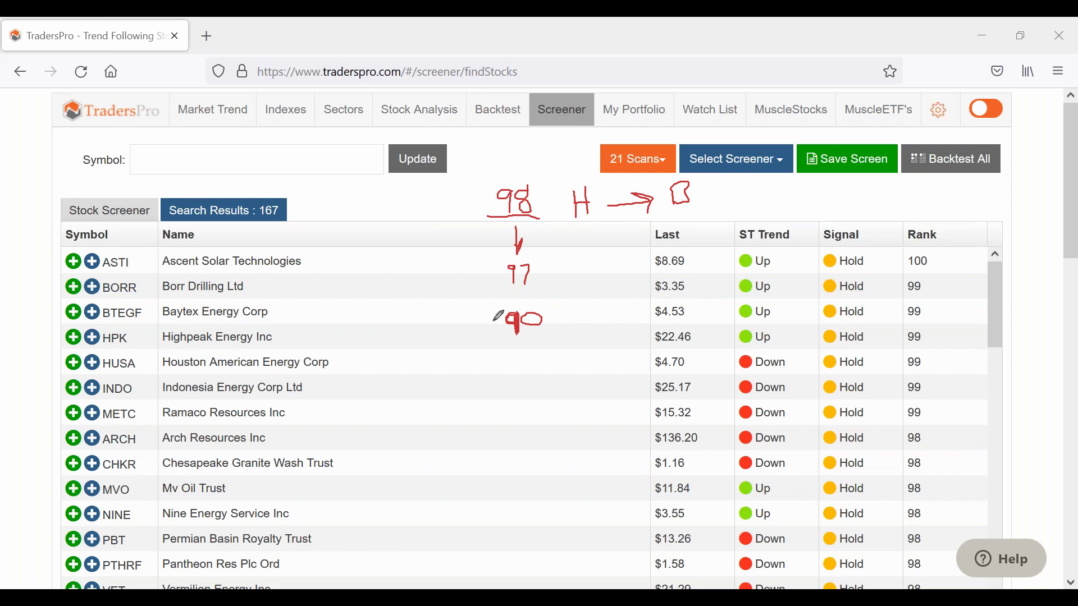
pyautogui.moveTo(401, 324)
pyautogui.mouseDown()
pyautogui.moveTo(394, 334)
pyautogui.moveTo(413, 328)
pyautogui.moveTo(414, 339)
pyautogui.mouseUp()
pyautogui.press('e')
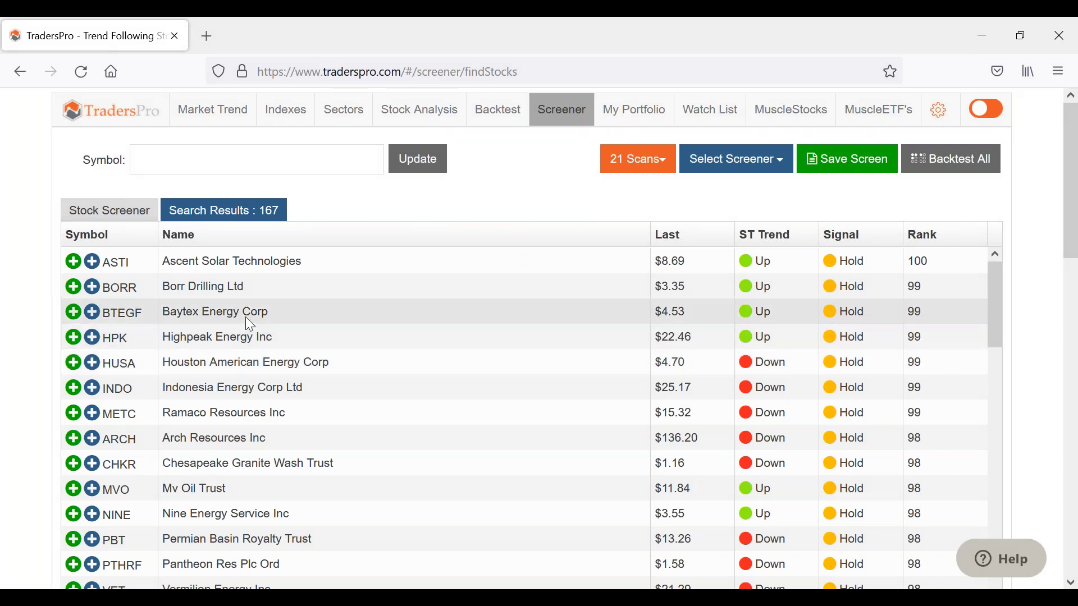
# - Bracket the 98 rank values, circle Highpeak Energy Inc and underline its symbol HPK in the search results
pyautogui.scroll(-3, 708, 453)
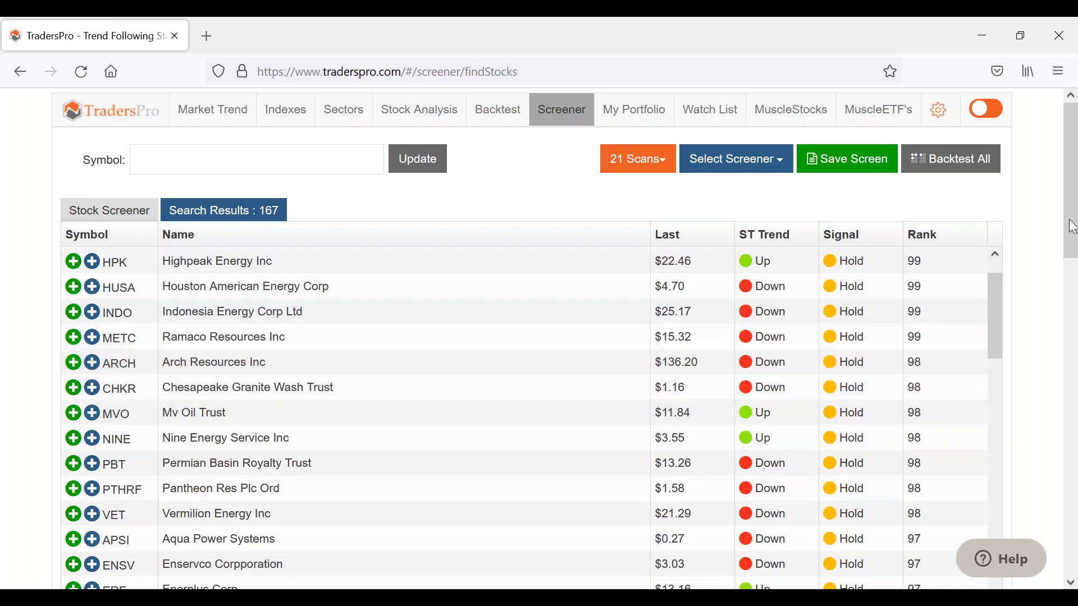
pyautogui.moveTo(904, 353)
pyautogui.mouseDown()
pyautogui.moveTo(948, 369)
pyautogui.moveTo(944, 519)
pyautogui.moveTo(904, 528)
pyautogui.mouseUp()
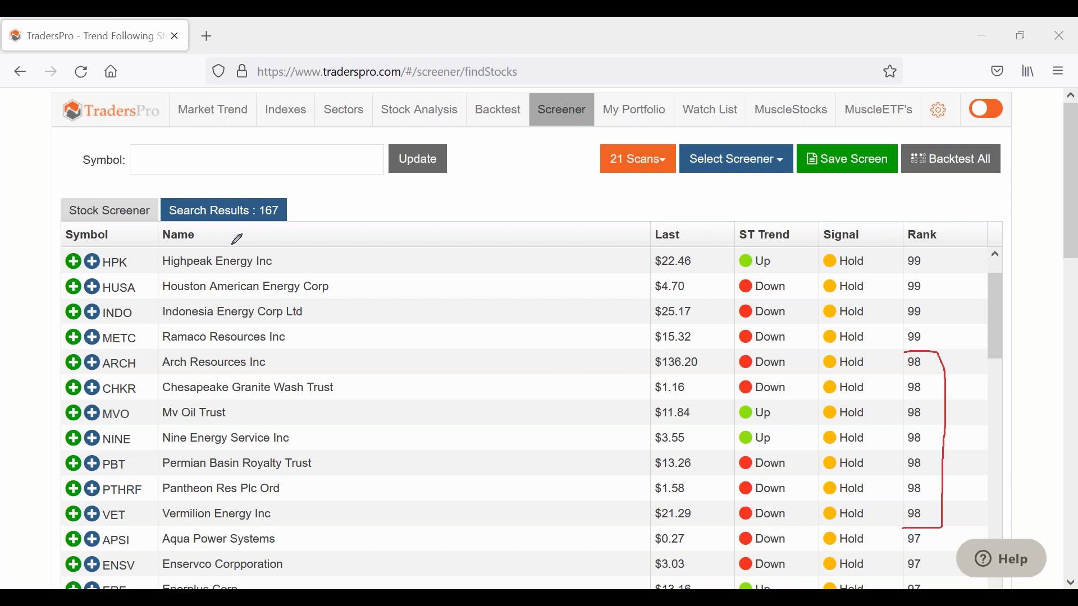
pyautogui.moveTo(230, 251)
pyautogui.mouseDown()
pyautogui.moveTo(134, 257)
pyautogui.moveTo(277, 272)
pyautogui.moveTo(197, 243)
pyautogui.mouseUp()
pyautogui.moveTo(96, 273); pyautogui.dragTo(138, 273)
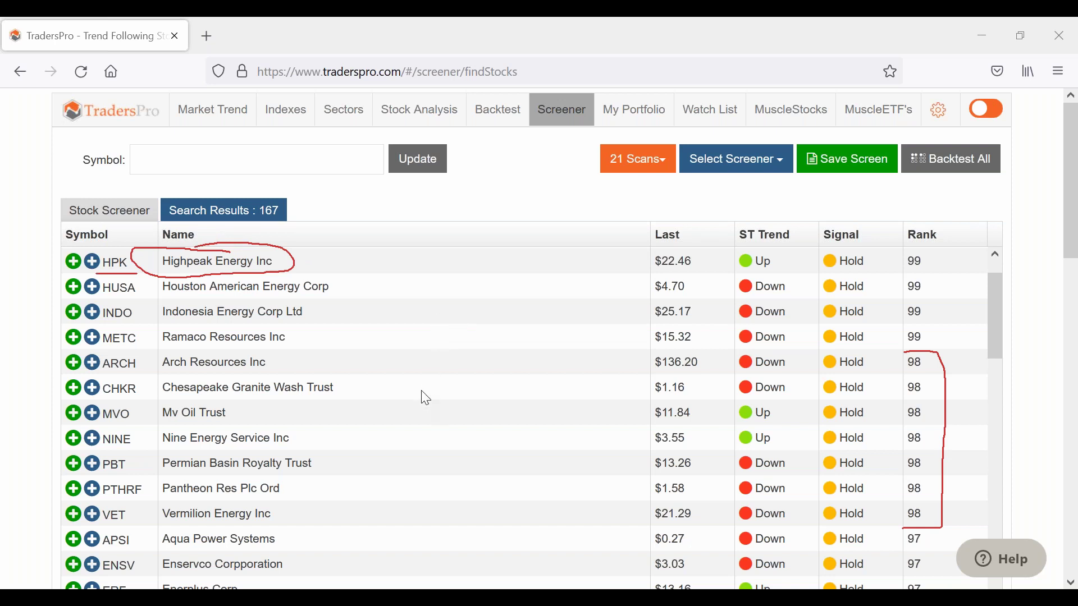
# - Open the stock analysis of Highpeak Energy Inc, switch its chart style to Signals and examine the chart
pyautogui.click(226, 262)
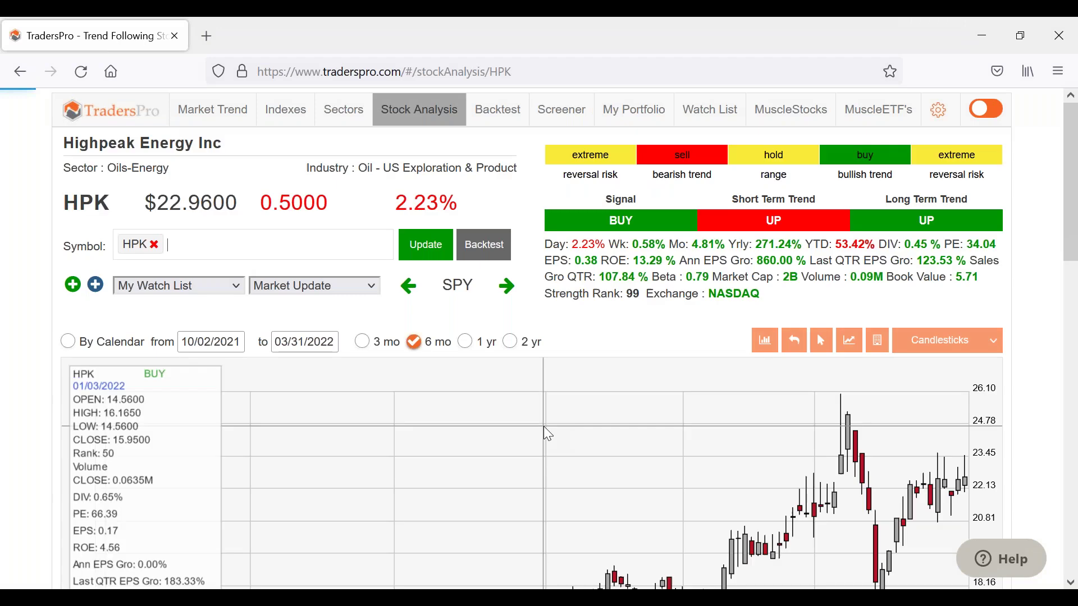
pyautogui.click(957, 341)
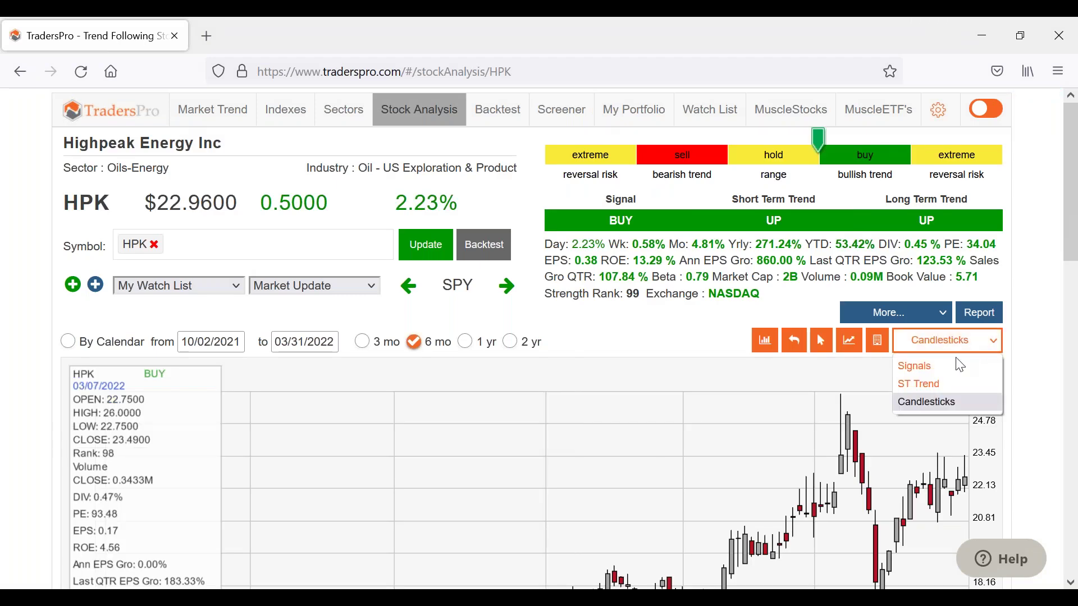
pyautogui.click(954, 368)
pyautogui.scroll(-2, 624, 406)
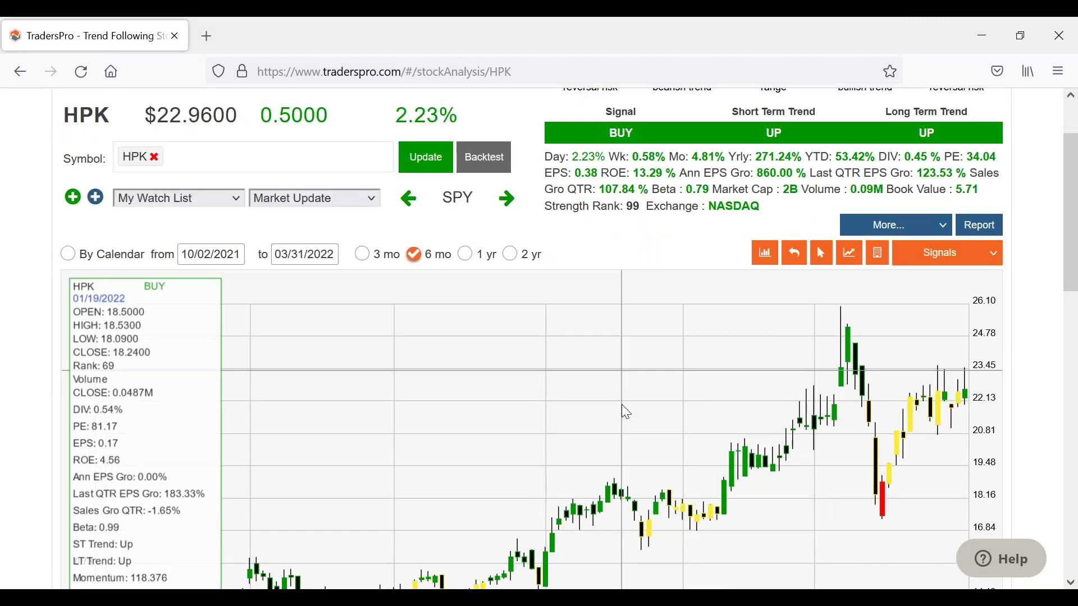
pyautogui.scroll(-2, 619, 414)
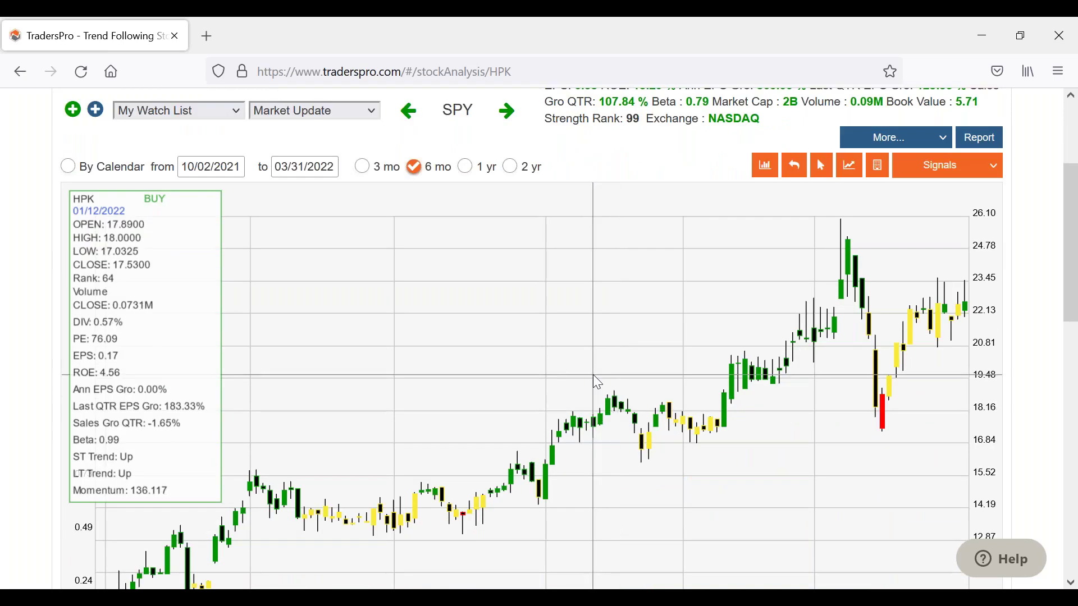
pyautogui.scroll(2, 662, 396)
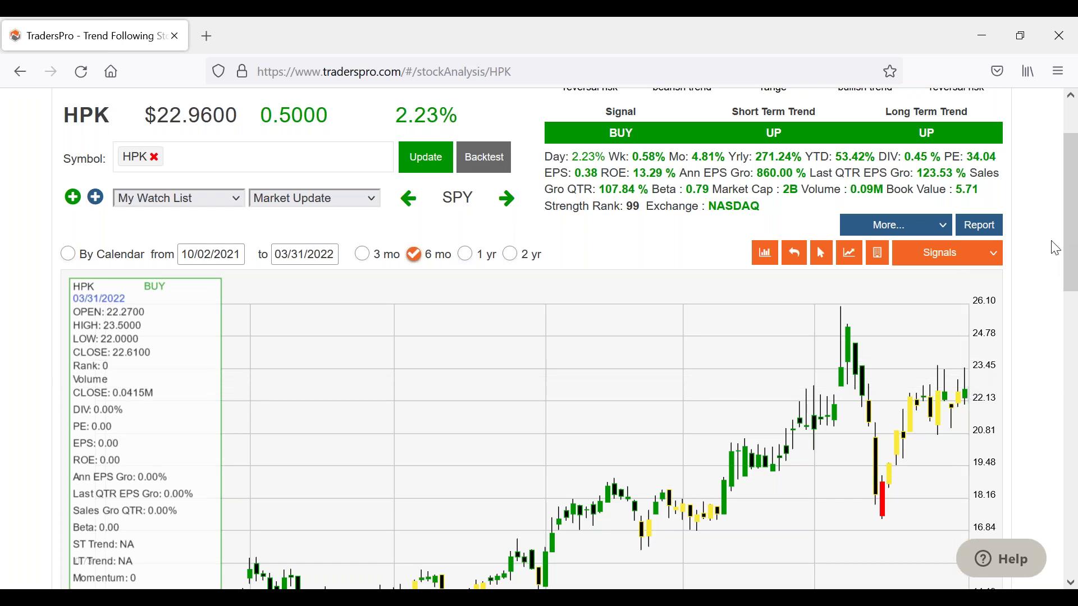
pyautogui.scroll(3, 426, 274)
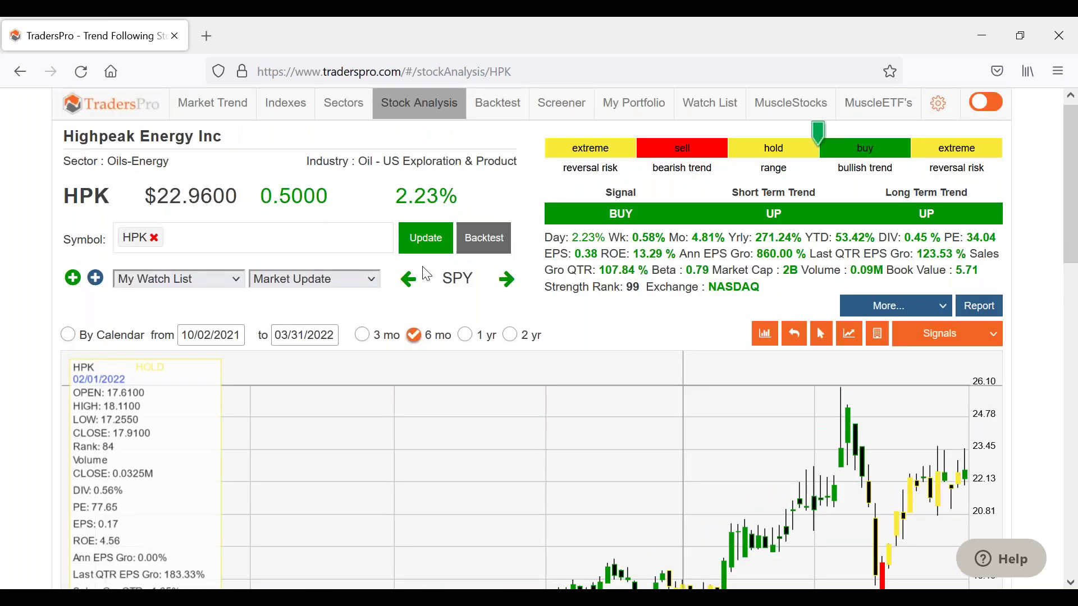
# - Return to the sector scan, reopen the Oils-Energy list of Hold-rated stocks and open the analysis of Highpeak Energy Inc
pyautogui.click(348, 112)
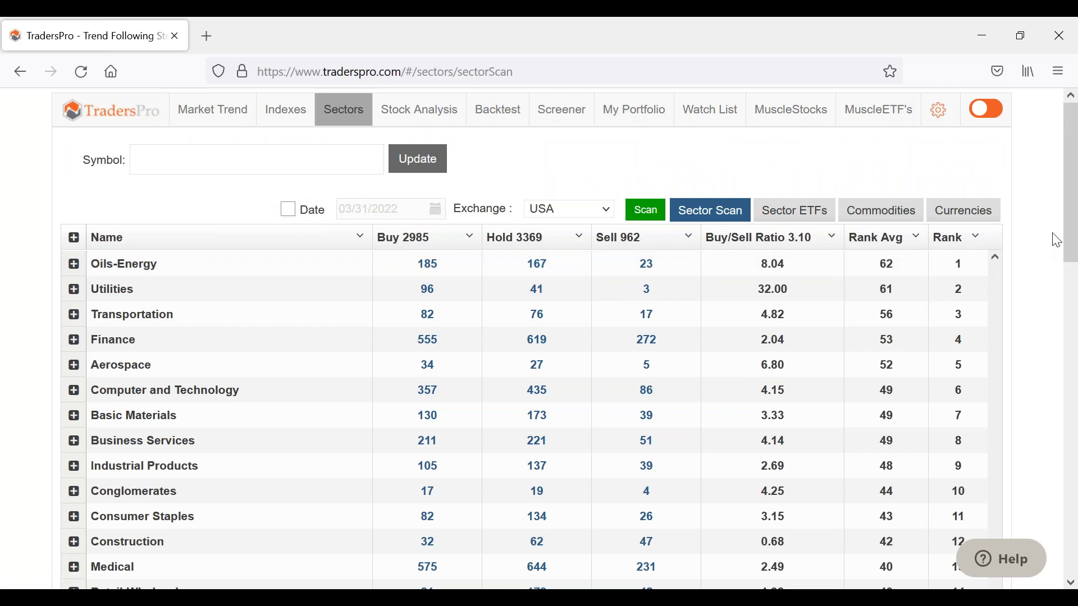
pyautogui.moveTo(553, 261)
pyautogui.mouseDown()
pyautogui.moveTo(477, 281)
pyautogui.moveTo(445, 269)
pyautogui.moveTo(443, 254)
pyautogui.moveTo(404, 268)
pyautogui.moveTo(456, 269)
pyautogui.mouseUp()
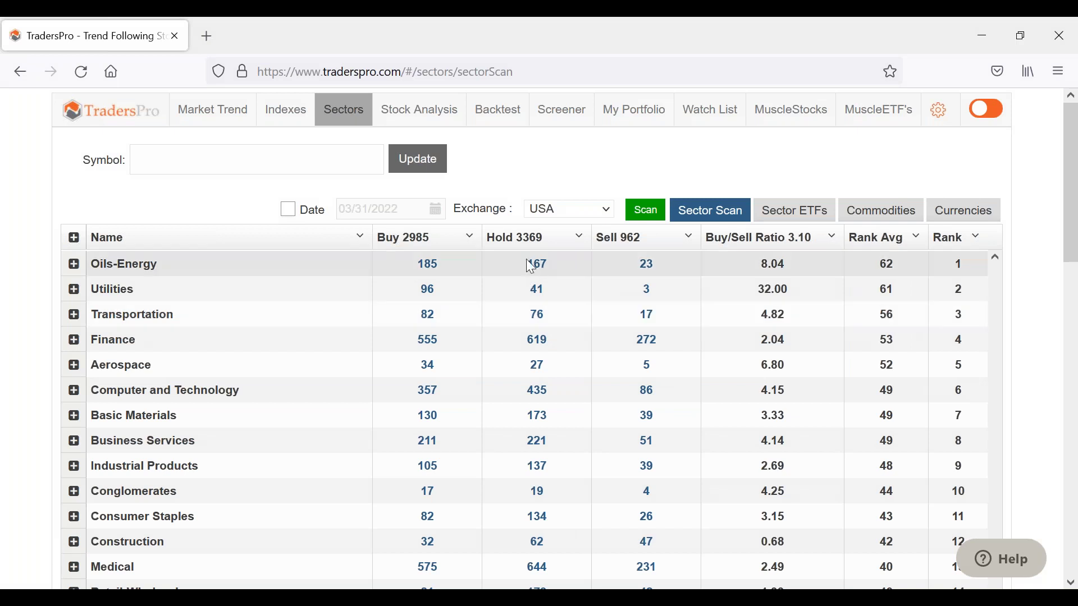
pyautogui.click(535, 274)
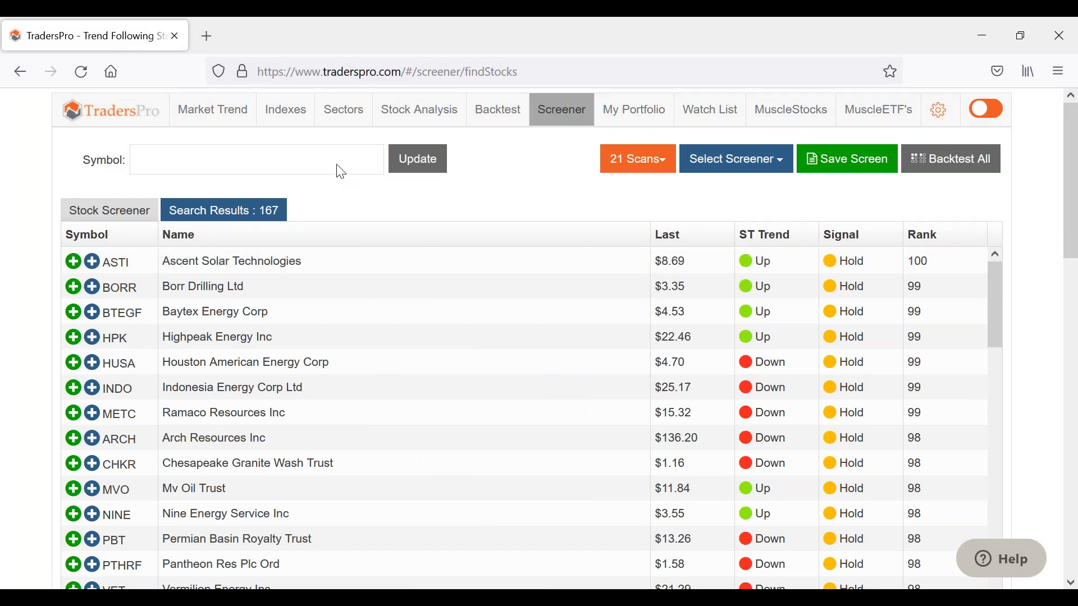
pyautogui.click(343, 110)
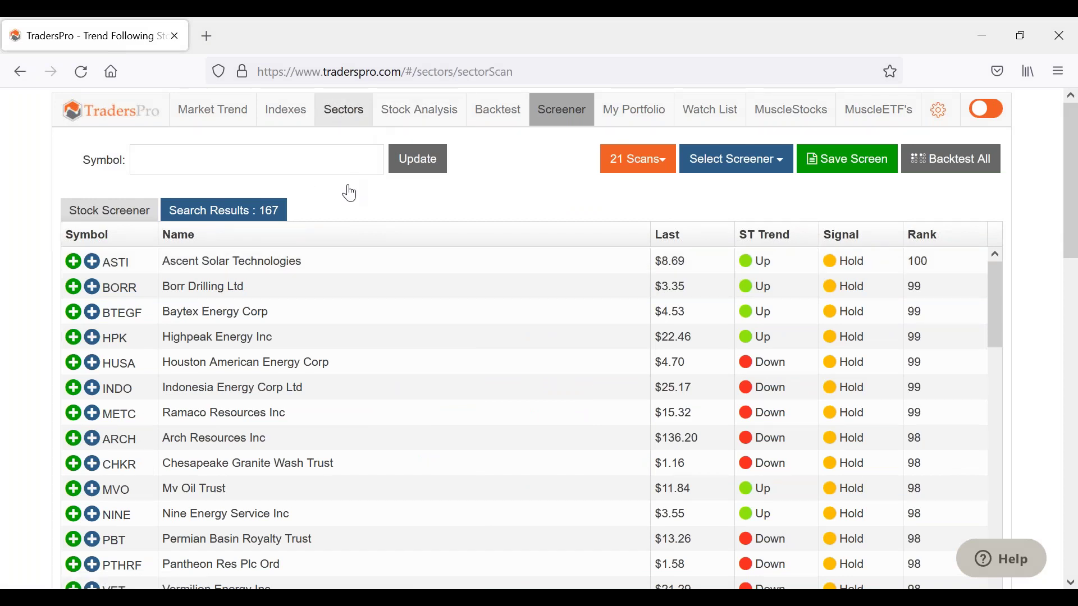
pyautogui.click(537, 264)
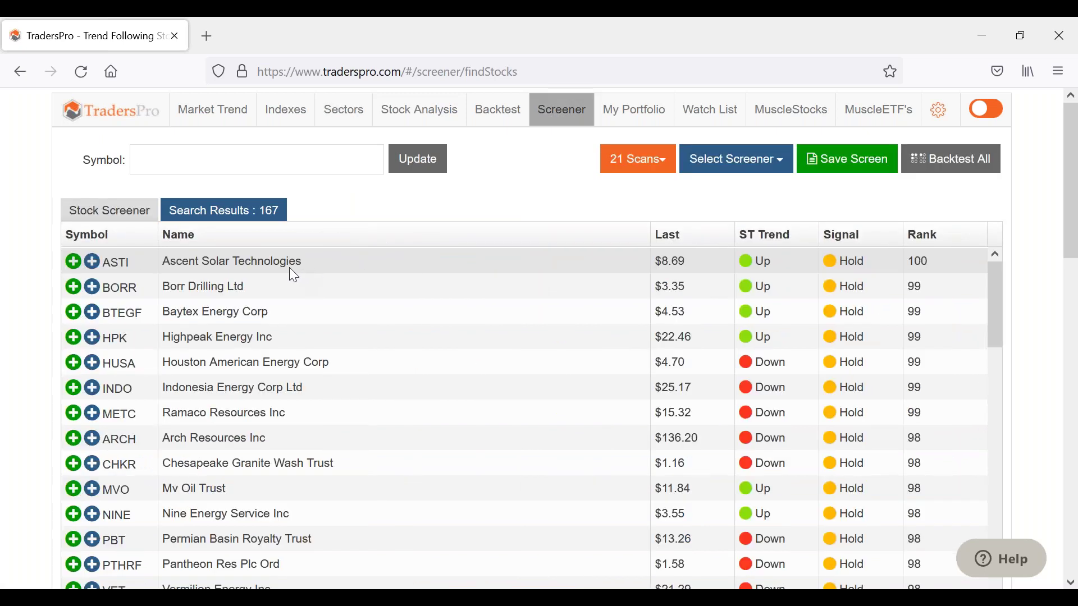
pyautogui.click(200, 337)
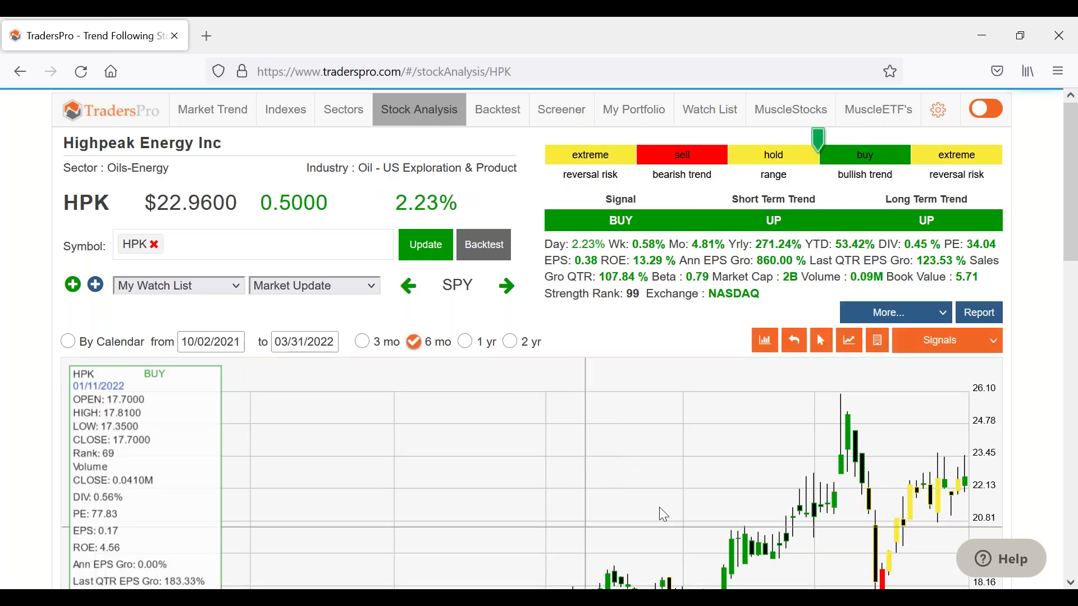
# - Trace HPK's latest drop and rebound on the chart and bound the sideways range after it with two horizontal lines
pyautogui.scroll(-3, 698, 385)
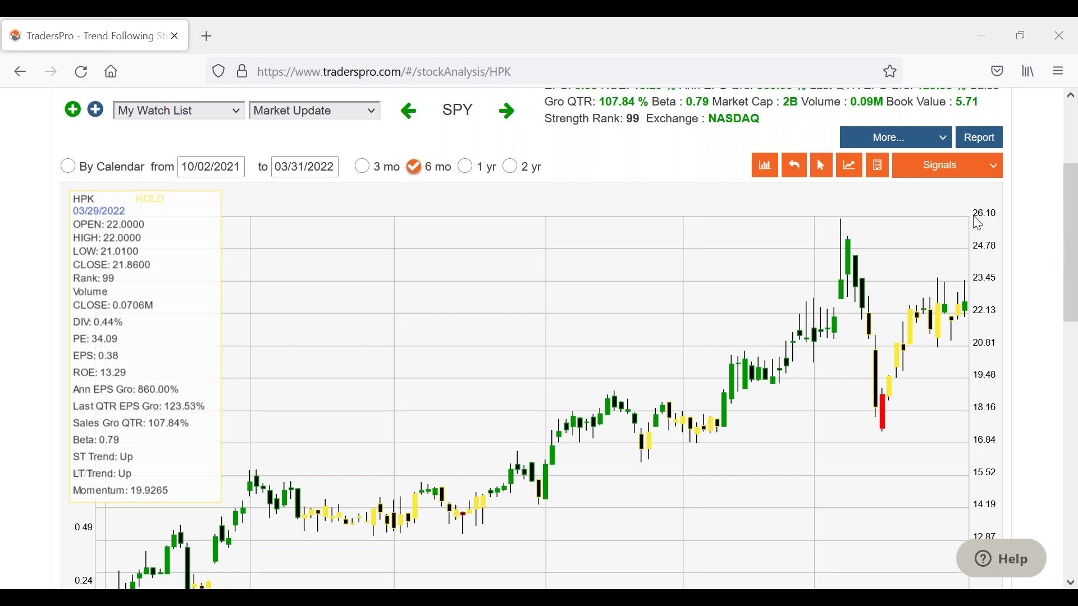
pyautogui.moveTo(853, 243)
pyautogui.mouseDown()
pyautogui.moveTo(885, 417)
pyautogui.moveTo(917, 293)
pyautogui.moveTo(983, 293)
pyautogui.mouseUp()
pyautogui.moveTo(918, 325)
pyautogui.mouseDown()
pyautogui.moveTo(984, 327)
pyautogui.moveTo(970, 331)
pyautogui.mouseUp()
pyautogui.moveTo(964, 294); pyautogui.dragTo(904, 294)
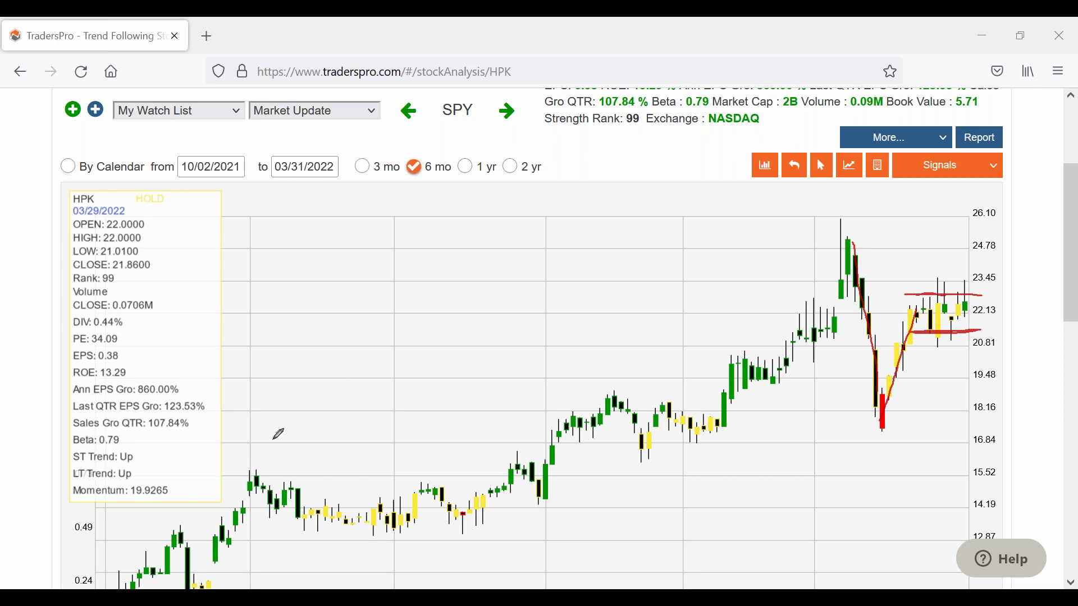
# - Sketch a stepped uptrend followed by a stepped downtrend in the open area of the HPK chart
pyautogui.moveTo(252, 450)
pyautogui.mouseDown()
pyautogui.moveTo(310, 349)
pyautogui.moveTo(332, 375)
pyautogui.moveTo(398, 280)
pyautogui.moveTo(426, 308)
pyautogui.moveTo(486, 217)
pyautogui.mouseUp()
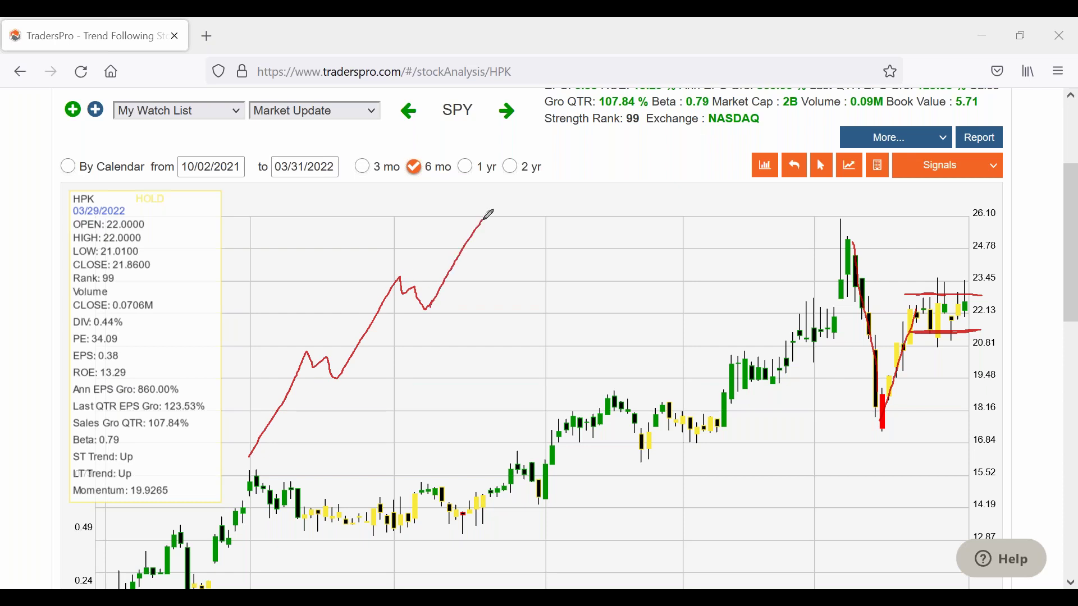
pyautogui.moveTo(449, 272)
pyautogui.mouseDown()
pyautogui.moveTo(496, 203)
pyautogui.moveTo(502, 301)
pyautogui.moveTo(542, 279)
pyautogui.moveTo(544, 351)
pyautogui.moveTo(584, 338)
pyautogui.moveTo(594, 409)
pyautogui.moveTo(615, 393)
pyautogui.moveTo(626, 427)
pyautogui.mouseUp()
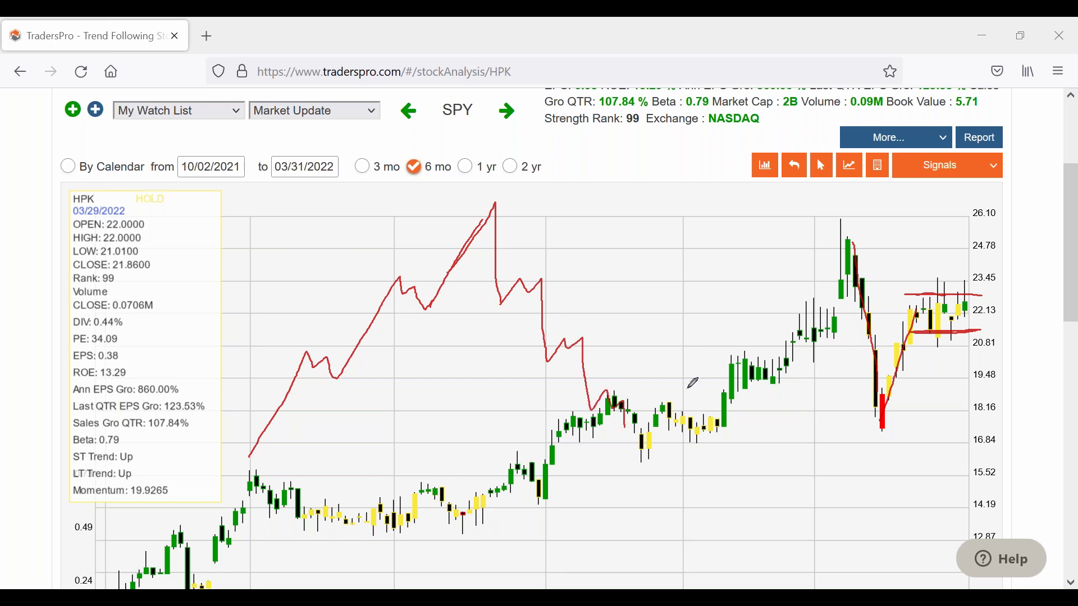
# - Mark HPK's recent swings, draw possible upward and downward breakouts from the circled sideways range, and erase all drawings
pyautogui.moveTo(773, 375)
pyautogui.mouseDown()
pyautogui.moveTo(844, 228)
pyautogui.moveTo(859, 410)
pyautogui.moveTo(867, 374)
pyautogui.moveTo(848, 384)
pyautogui.moveTo(924, 303)
pyautogui.moveTo(922, 313)
pyautogui.moveTo(989, 292)
pyautogui.mouseUp()
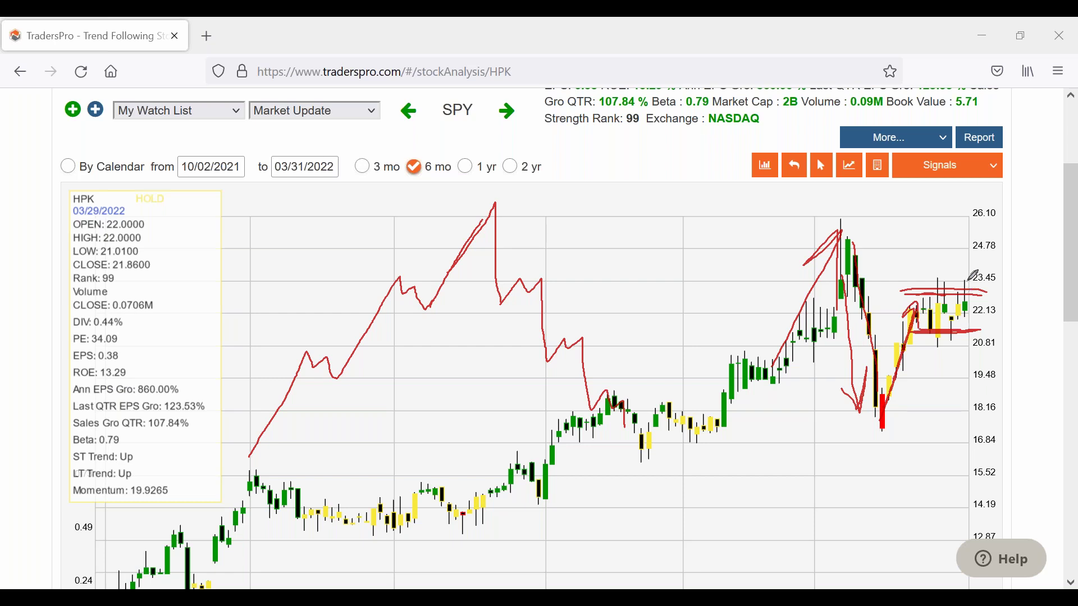
pyautogui.moveTo(917, 293)
pyautogui.mouseDown()
pyautogui.moveTo(971, 340)
pyautogui.moveTo(960, 301)
pyautogui.moveTo(979, 315)
pyautogui.moveTo(993, 238)
pyautogui.moveTo(975, 259)
pyautogui.moveTo(998, 264)
pyautogui.mouseUp()
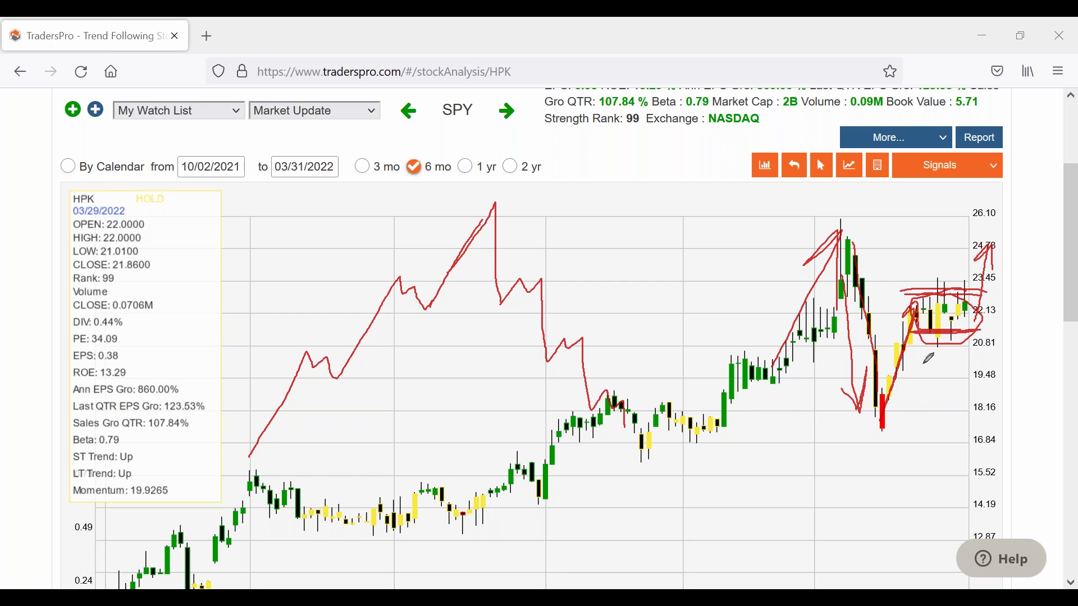
pyautogui.moveTo(973, 316)
pyautogui.mouseDown()
pyautogui.moveTo(974, 457)
pyautogui.moveTo(984, 441)
pyautogui.moveTo(968, 472)
pyautogui.moveTo(940, 446)
pyautogui.mouseUp()
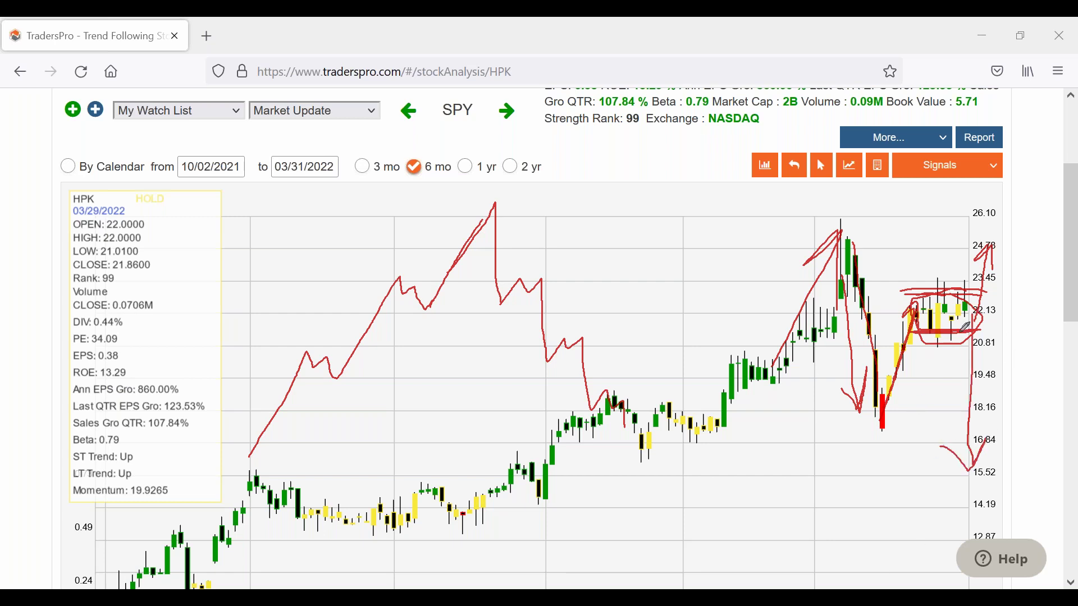
pyautogui.moveTo(969, 317); pyautogui.dragTo(972, 429)
pyautogui.moveTo(972, 319); pyautogui.dragTo(975, 447)
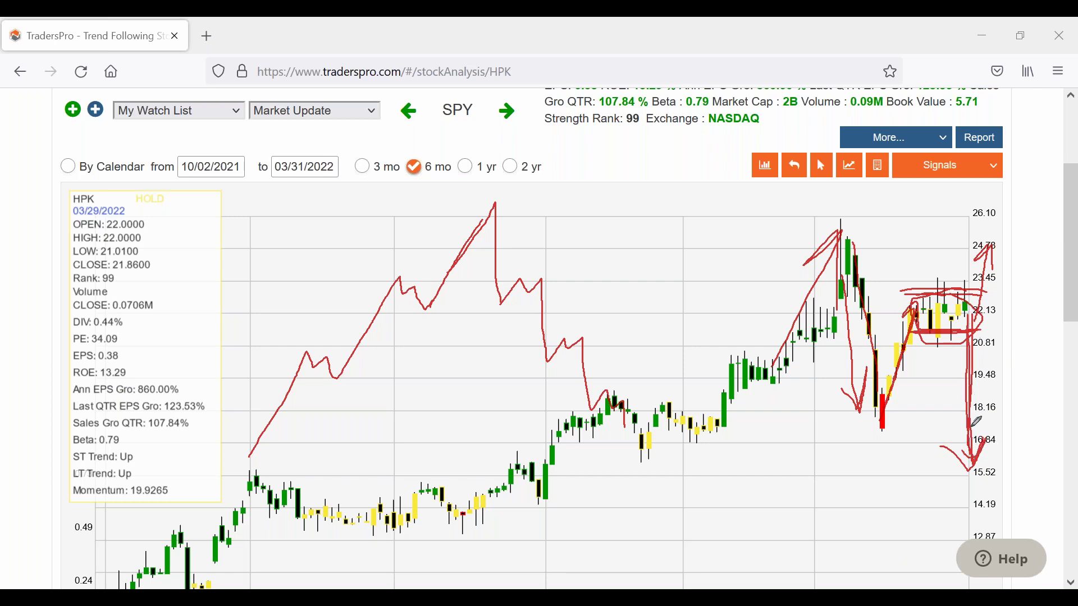
pyautogui.moveTo(980, 444)
pyautogui.mouseDown()
pyautogui.moveTo(1007, 446)
pyautogui.moveTo(1013, 482)
pyautogui.moveTo(1030, 488)
pyautogui.moveTo(1024, 519)
pyautogui.mouseUp()
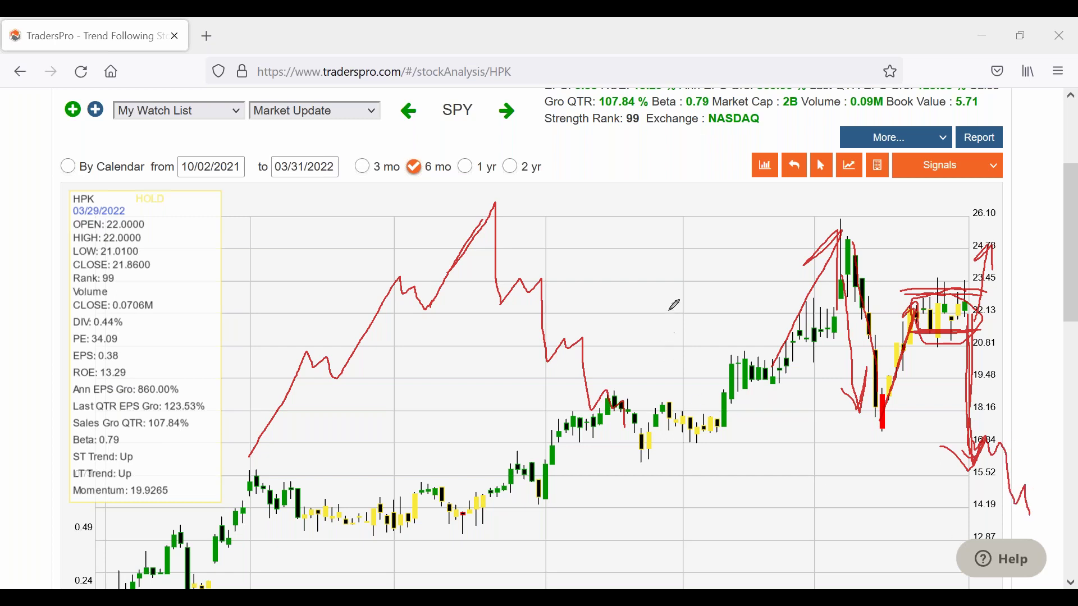
pyautogui.rightClick(711, 452)
pyautogui.click(724, 437)
# - Trace HPK's rebound and upward breakout from the circled range past a resistance line at the prior high, and clear the drawings
pyautogui.moveTo(969, 287)
pyautogui.mouseDown()
pyautogui.moveTo(920, 323)
pyautogui.moveTo(977, 293)
pyautogui.mouseUp()
pyautogui.moveTo(879, 420)
pyautogui.mouseDown()
pyautogui.moveTo(895, 340)
pyautogui.moveTo(923, 300)
pyautogui.moveTo(910, 325)
pyautogui.moveTo(982, 317)
pyautogui.moveTo(991, 243)
pyautogui.moveTo(998, 253)
pyautogui.moveTo(971, 257)
pyautogui.mouseUp()
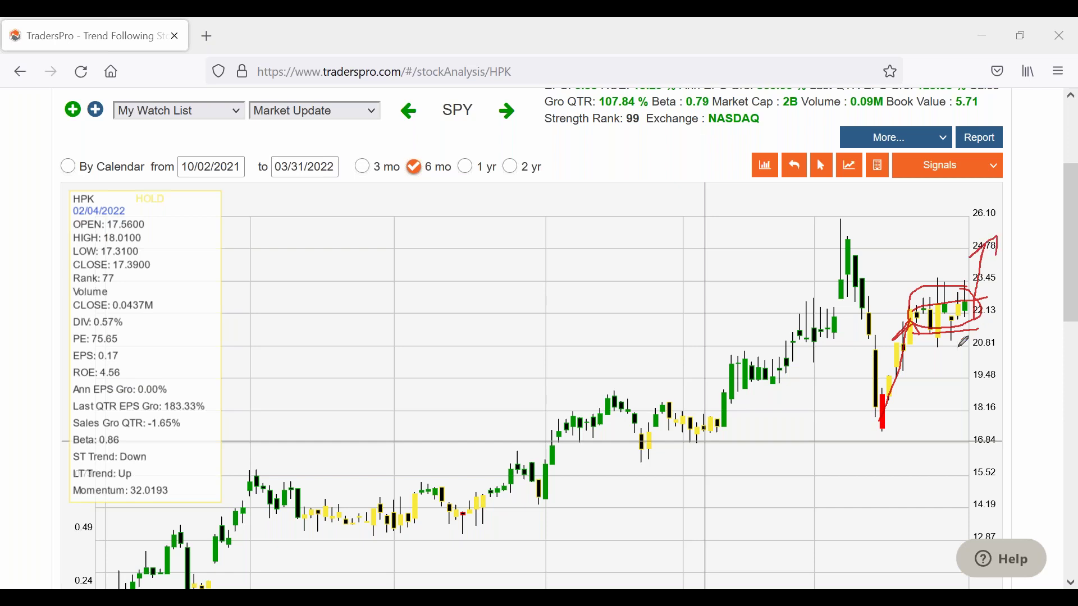
pyautogui.moveTo(849, 229)
pyautogui.mouseDown()
pyautogui.moveTo(836, 229)
pyautogui.moveTo(989, 229)
pyautogui.moveTo(851, 229)
pyautogui.moveTo(967, 224)
pyautogui.moveTo(921, 225)
pyautogui.mouseUp()
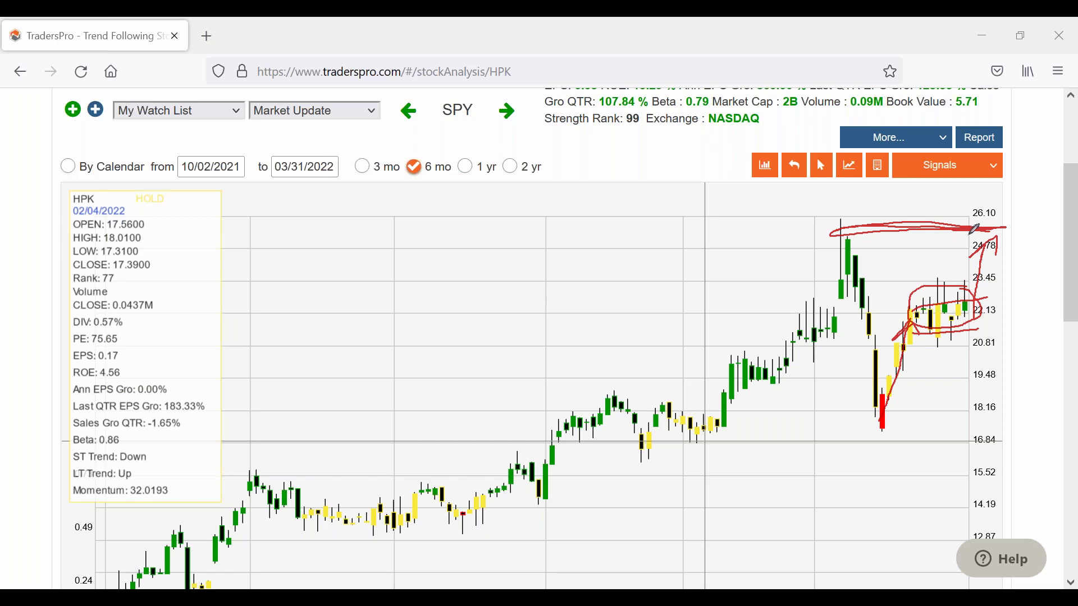
pyautogui.moveTo(989, 246)
pyautogui.mouseDown()
pyautogui.moveTo(1012, 158)
pyautogui.moveTo(1016, 183)
pyautogui.mouseUp()
pyautogui.click(532, 270)
pyautogui.click(574, 396)
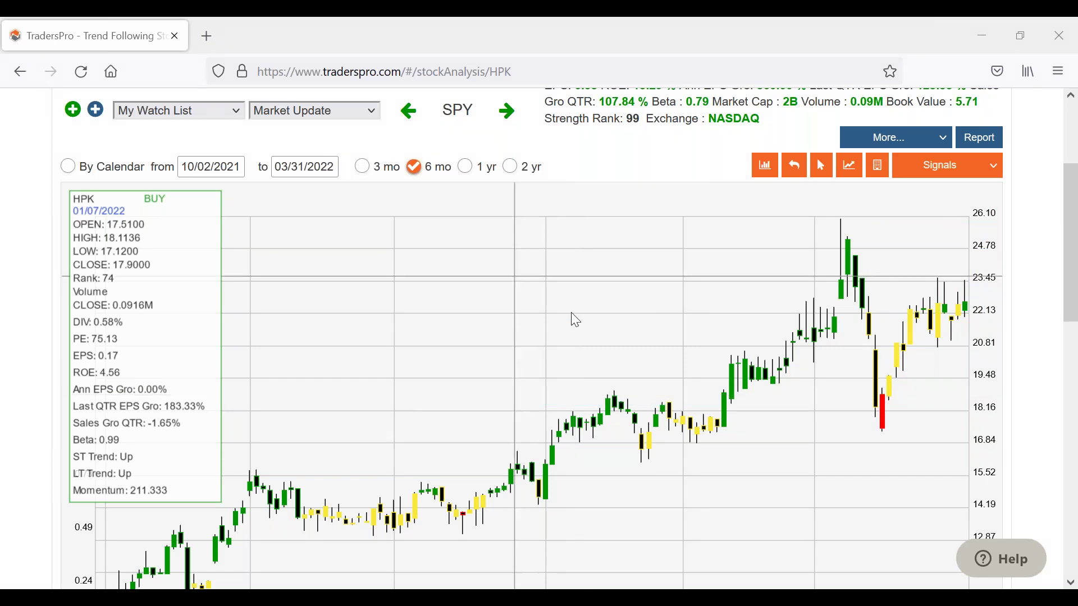
# - Circle the controls for adding HPK to a watch list and erase the marking
pyautogui.scroll(2, 560, 315)
pyautogui.scroll(1, 559, 320)
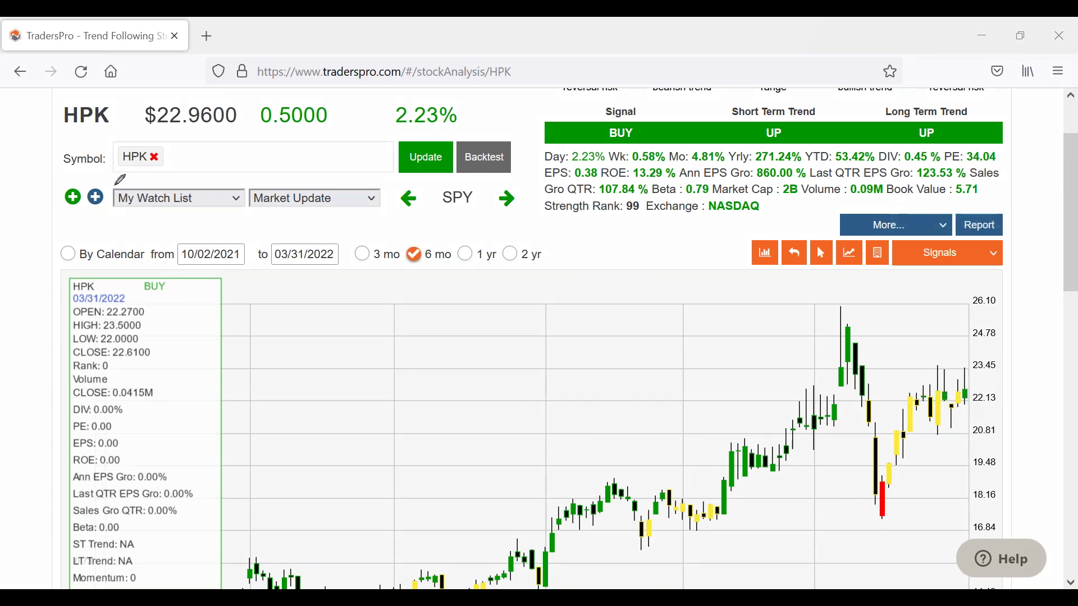
pyautogui.moveTo(185, 182)
pyautogui.mouseDown()
pyautogui.moveTo(114, 181)
pyautogui.moveTo(59, 224)
pyautogui.moveTo(156, 216)
pyautogui.mouseUp()
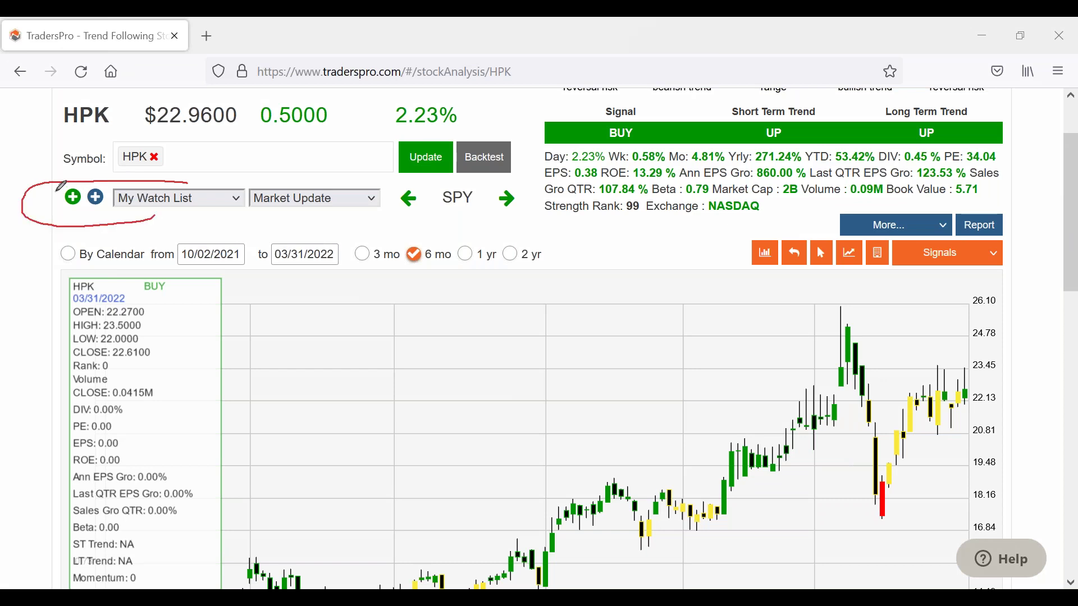
pyautogui.moveTo(83, 184)
pyautogui.mouseDown()
pyautogui.moveTo(54, 196)
pyautogui.moveTo(77, 212)
pyautogui.moveTo(88, 180)
pyautogui.mouseUp()
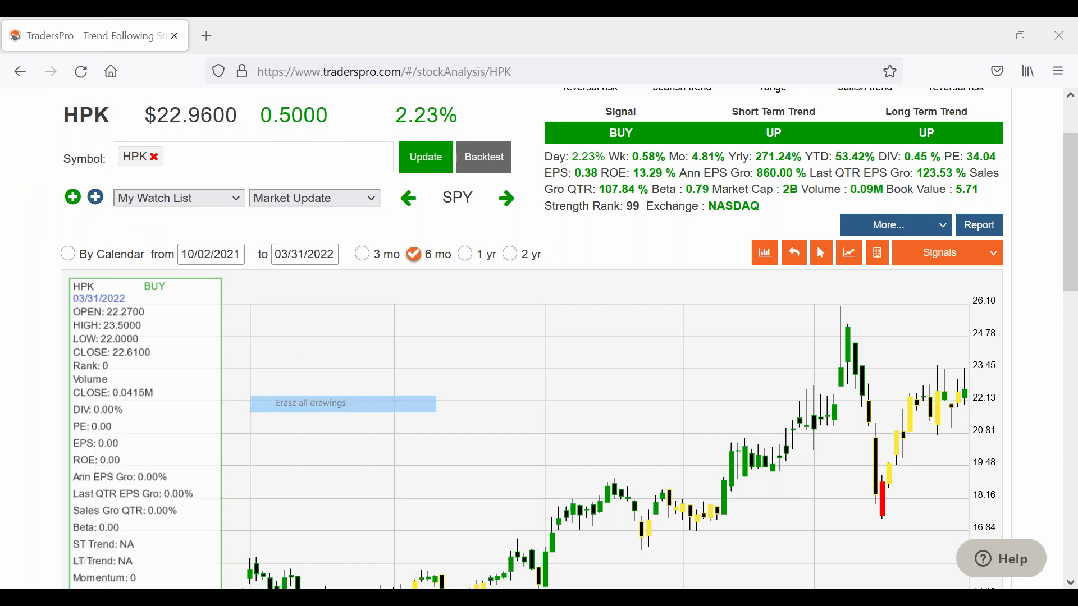
# - Add HPK to the Stock Specific Class watch list, saving it and going to that list
pyautogui.click(72, 197)
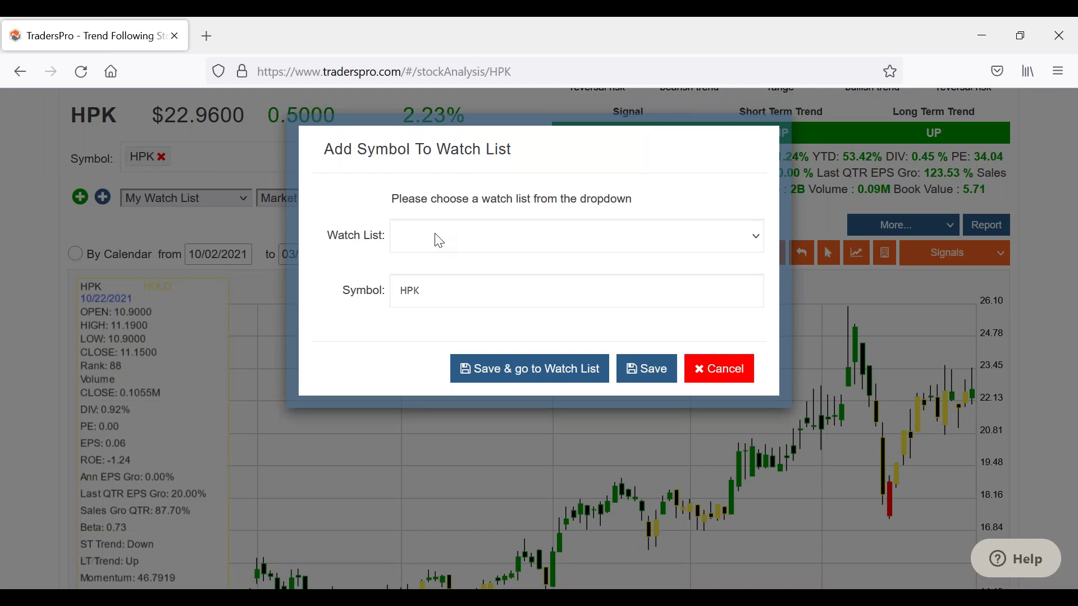
pyautogui.click(442, 245)
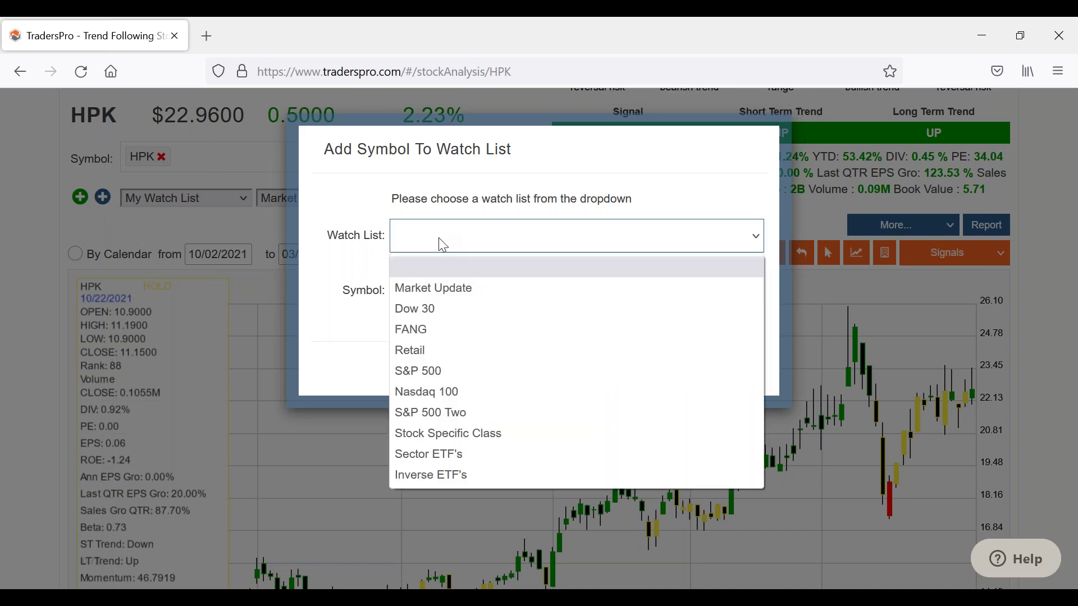
pyautogui.click(436, 435)
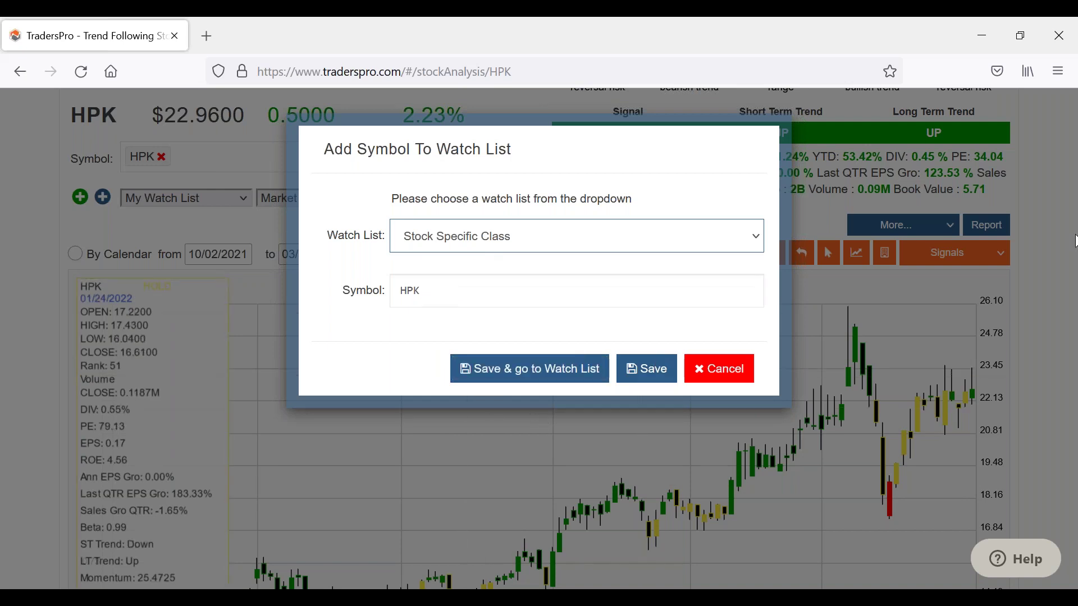
pyautogui.moveTo(585, 340)
pyautogui.mouseDown()
pyautogui.moveTo(428, 370)
pyautogui.moveTo(572, 405)
pyautogui.moveTo(513, 339)
pyautogui.mouseUp()
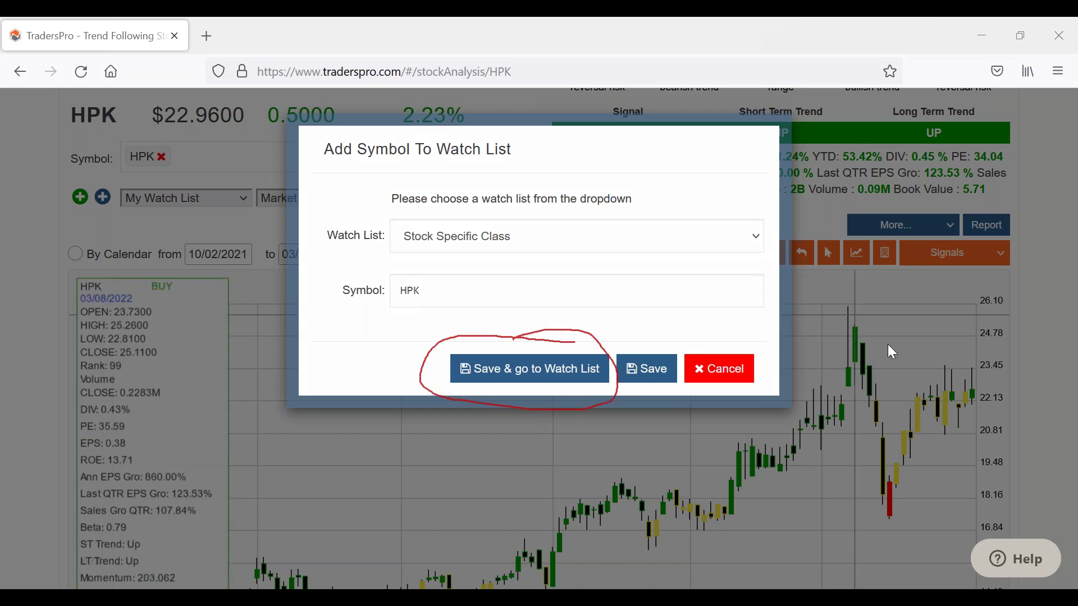
pyautogui.click(488, 375)
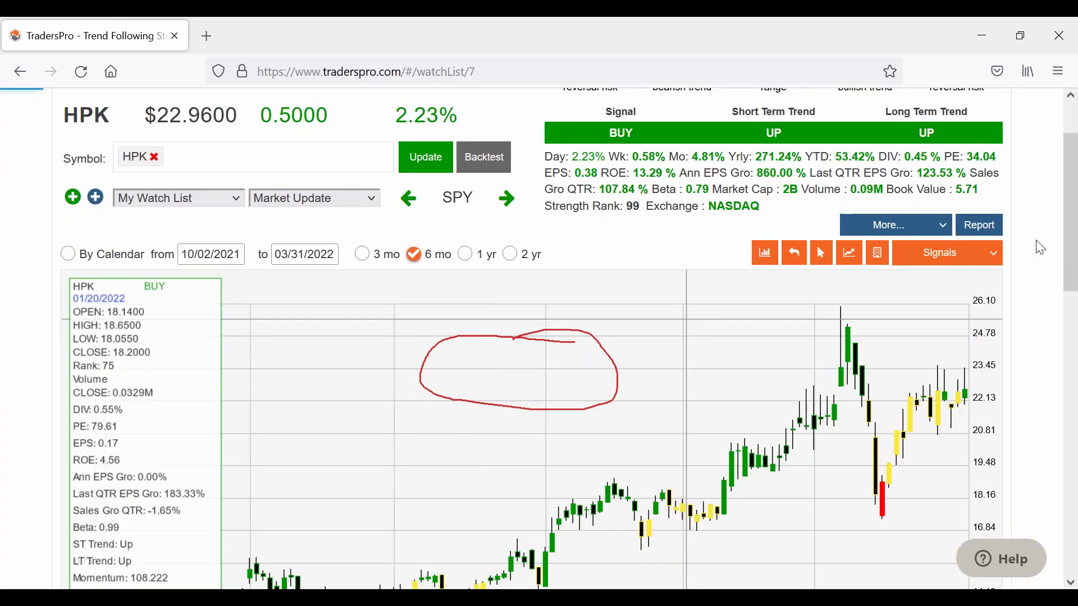
# - Find HPK in the watch list, mark its row and alert checkbox, and clear the markings
pyautogui.scroll(-15, 1039, 243)
pyautogui.scroll(6, 954, 314)
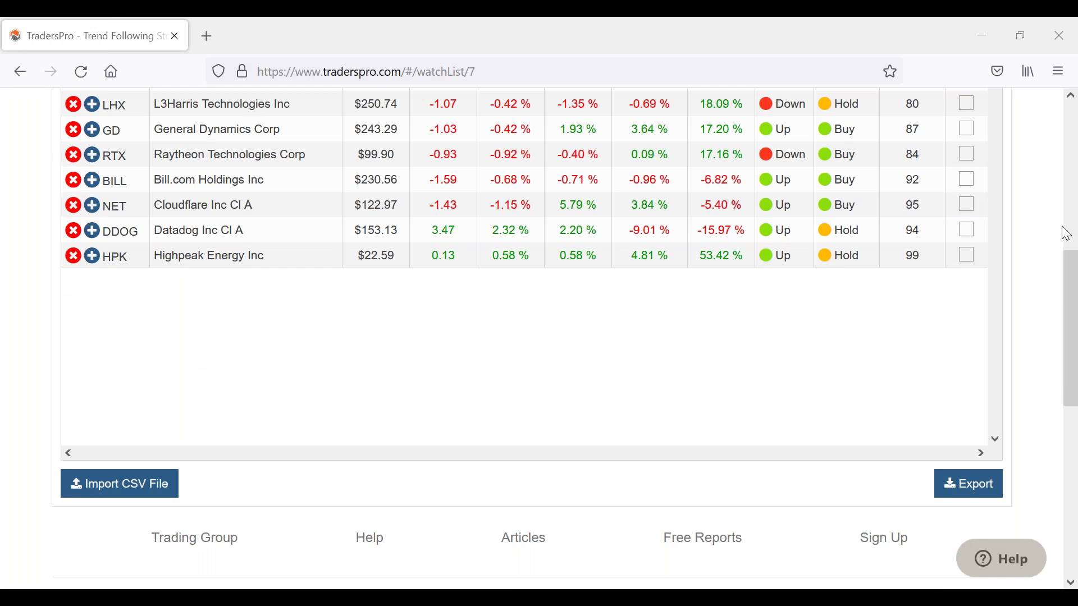
pyautogui.scroll(3, 764, 361)
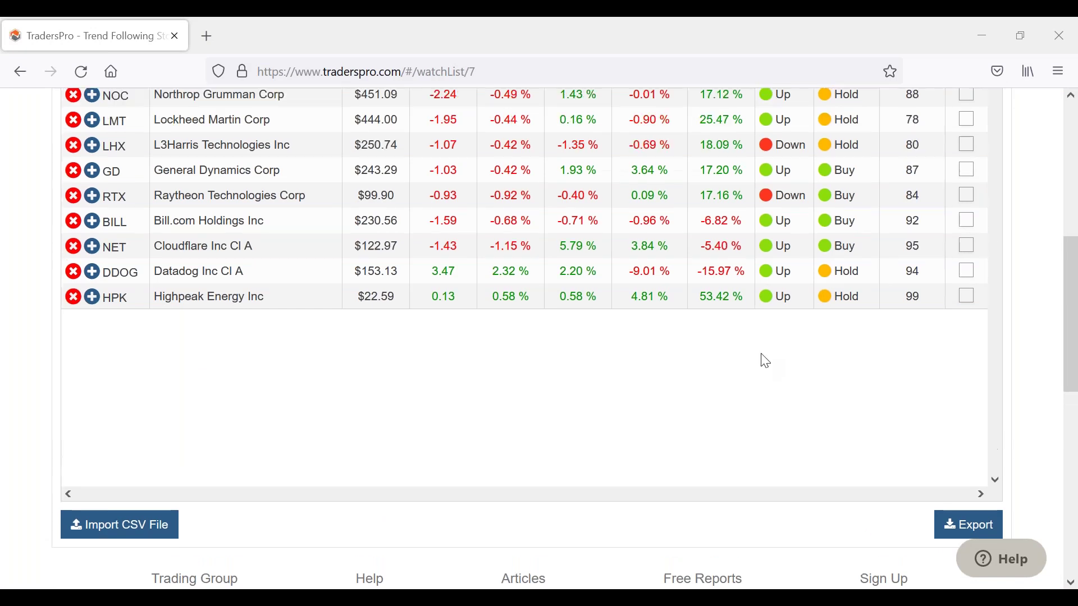
pyautogui.moveTo(135, 418)
pyautogui.mouseDown()
pyautogui.moveTo(90, 420)
pyautogui.moveTo(235, 449)
pyautogui.moveTo(113, 418)
pyautogui.mouseUp()
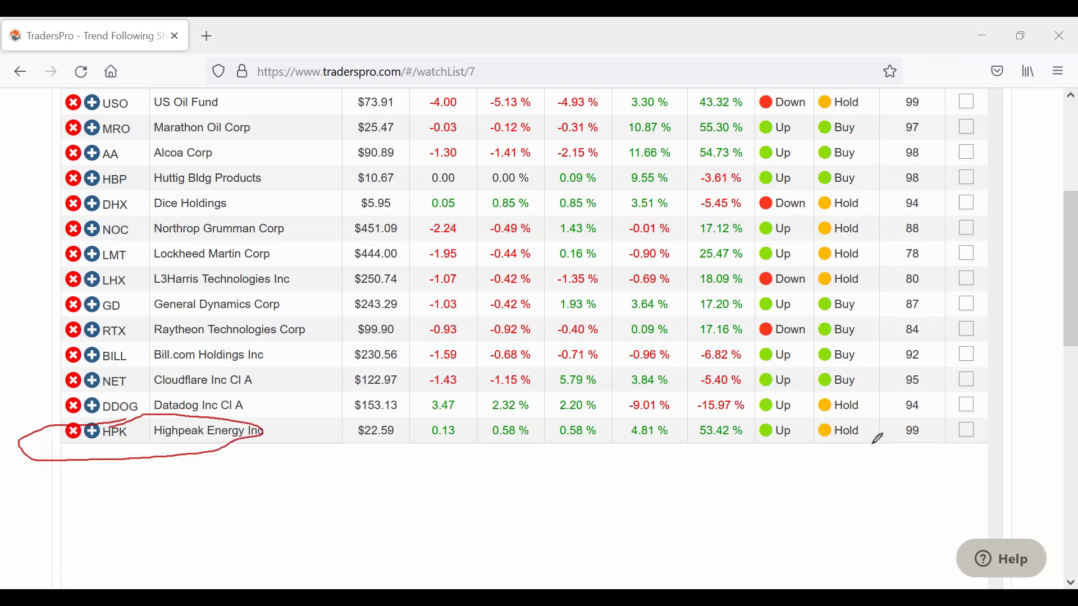
pyautogui.moveTo(977, 411)
pyautogui.mouseDown()
pyautogui.moveTo(949, 439)
pyautogui.moveTo(991, 418)
pyautogui.moveTo(978, 414)
pyautogui.mouseUp()
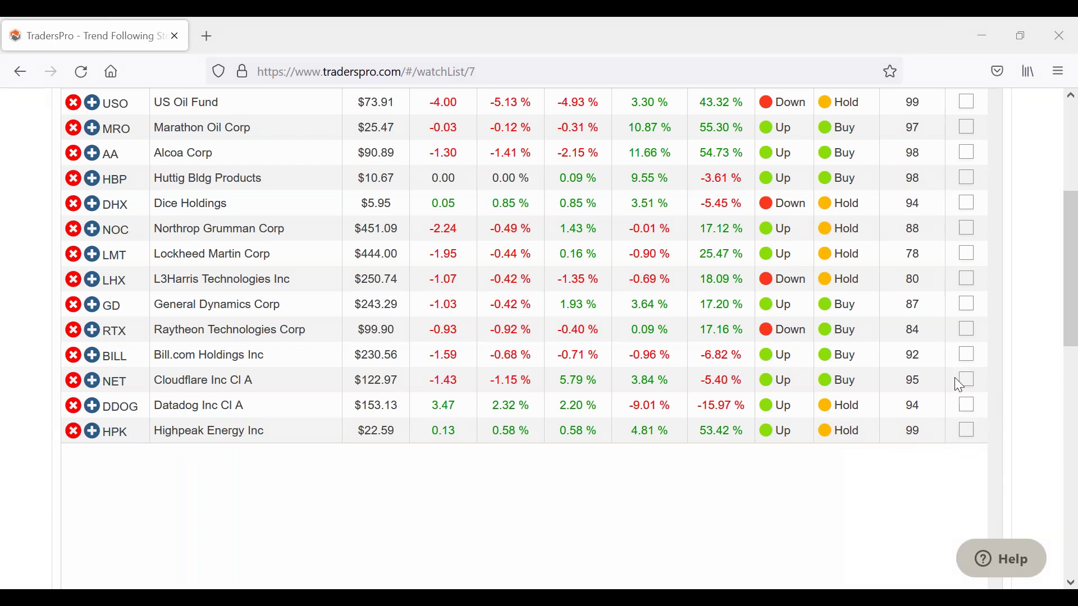
# - Point out the watch list's Alert column and save an email alert for HPK's signal changing from Hold to Buy
pyautogui.scroll(5, 1011, 438)
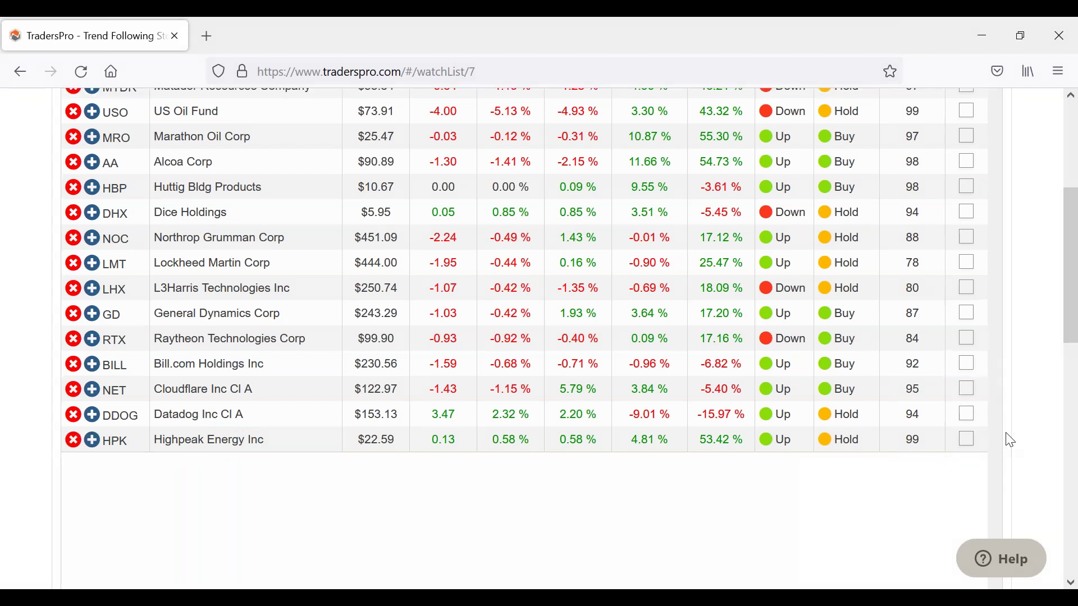
pyautogui.moveTo(962, 231)
pyautogui.mouseDown()
pyautogui.moveTo(1013, 229)
pyautogui.moveTo(995, 254)
pyautogui.mouseUp()
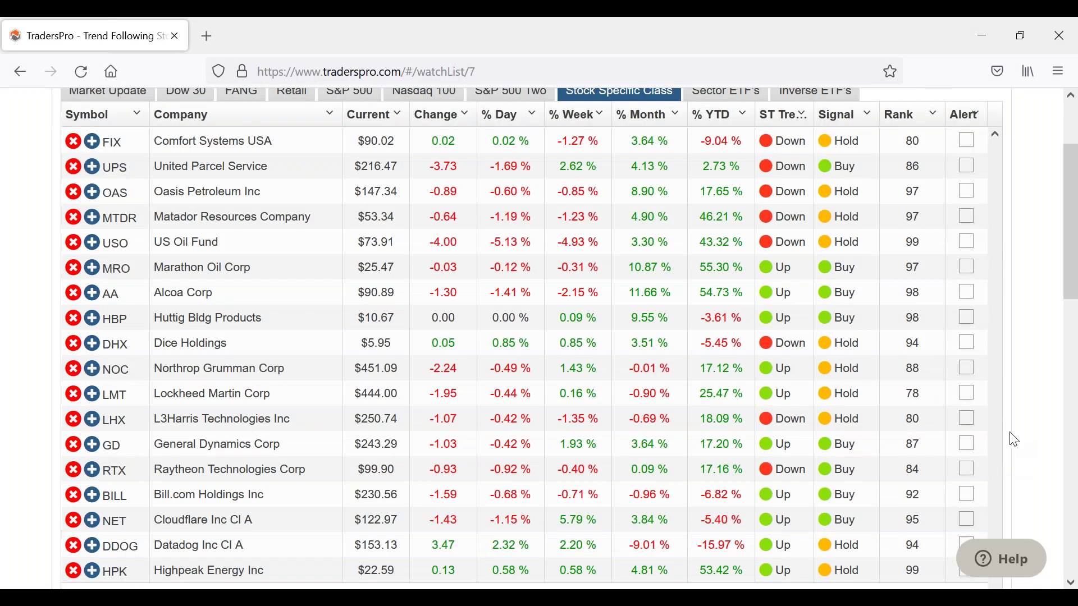
pyautogui.scroll(-3, 539, 336)
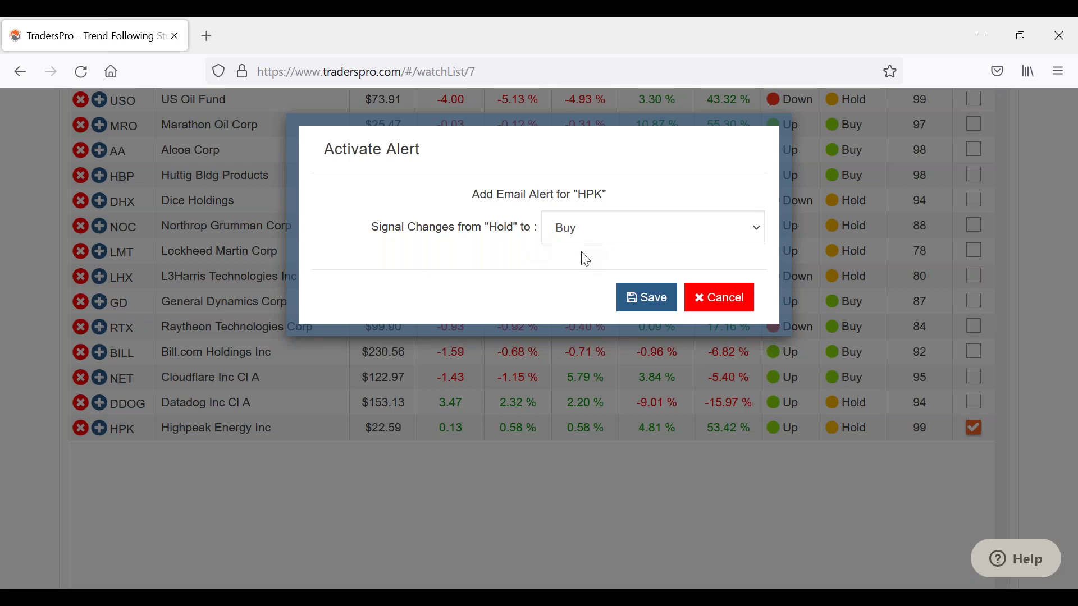
pyautogui.click(657, 309)
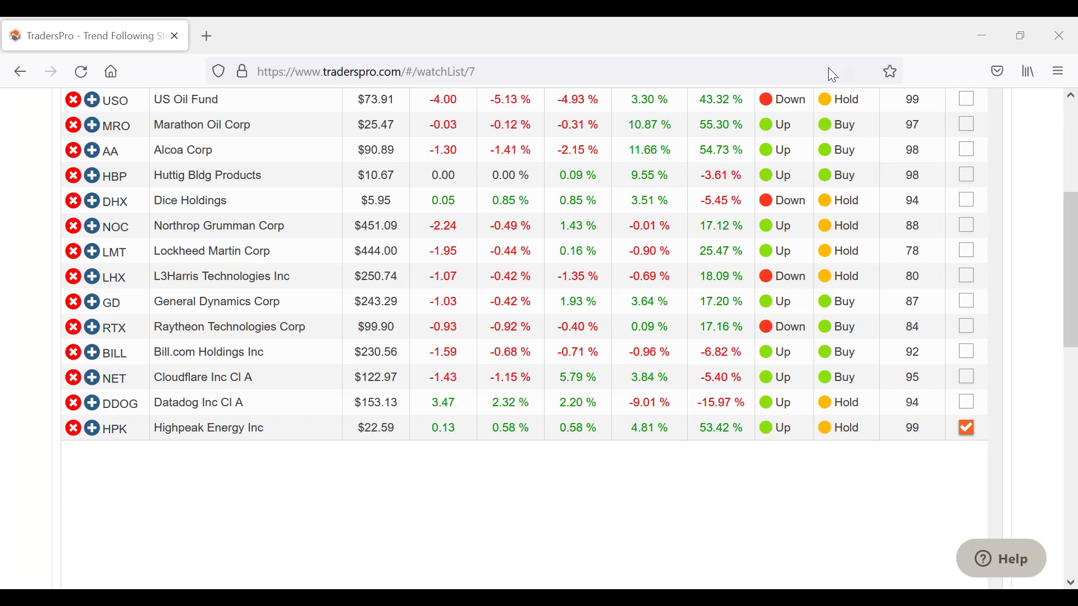
# - Open HPK's stock analysis from the watch list and circle the latest sideways candles on its chart
pyautogui.scroll(5, 224, 270)
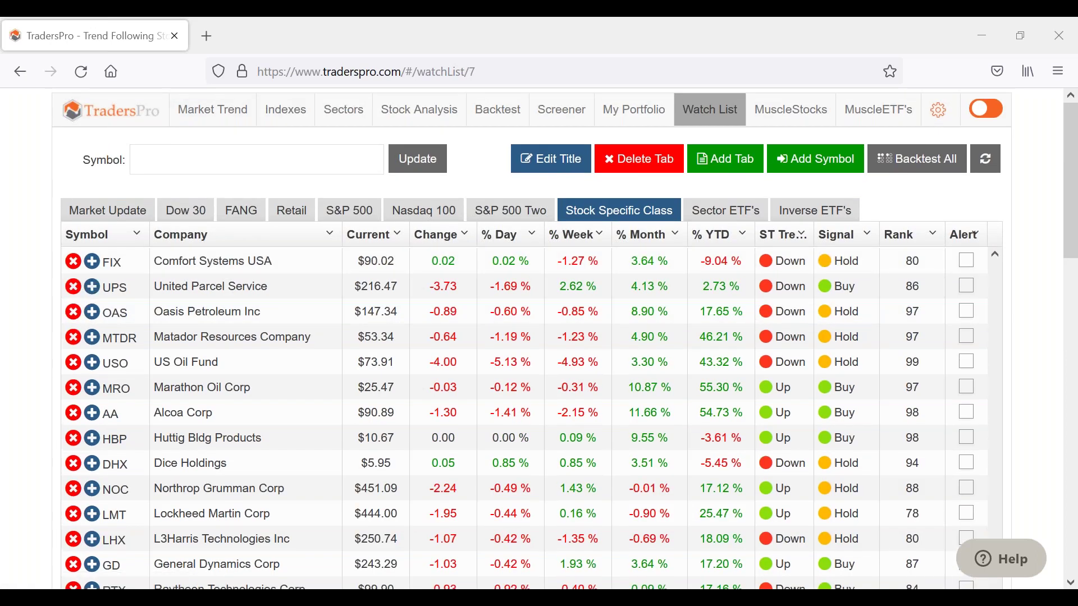
pyautogui.scroll(-4, 223, 285)
pyautogui.click(169, 516)
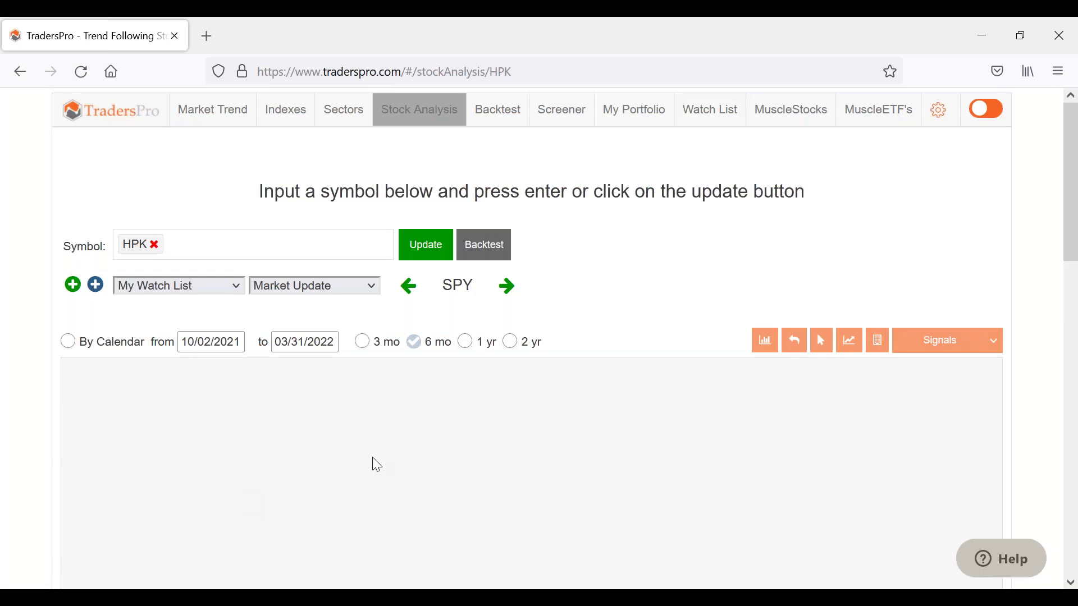
pyautogui.scroll(-3, 793, 278)
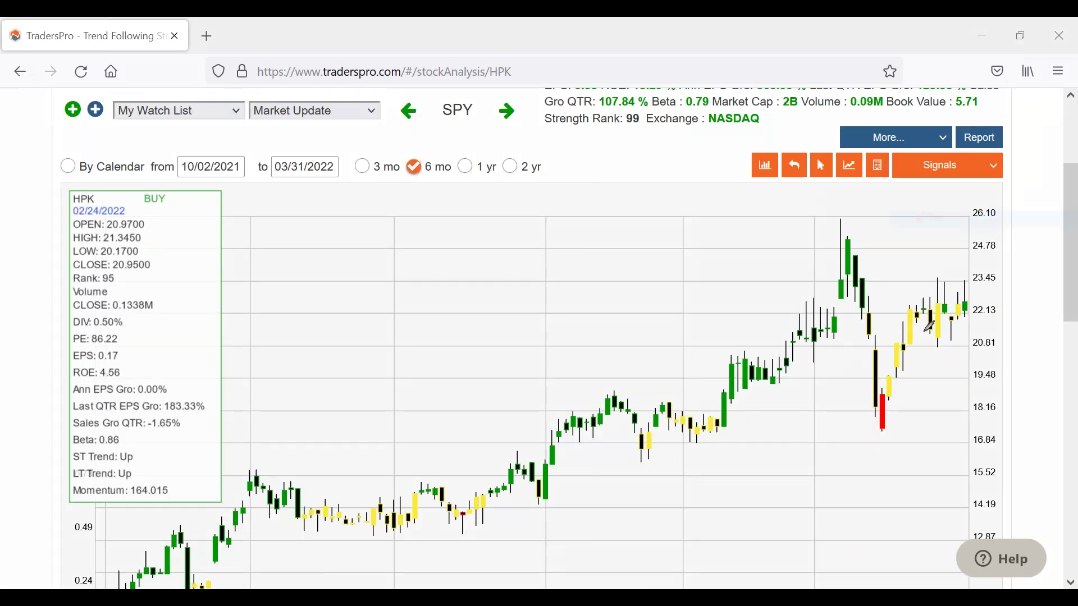
pyautogui.moveTo(925, 331)
pyautogui.mouseDown()
pyautogui.moveTo(929, 298)
pyautogui.moveTo(970, 309)
pyautogui.moveTo(926, 327)
pyautogui.moveTo(938, 307)
pyautogui.mouseUp()
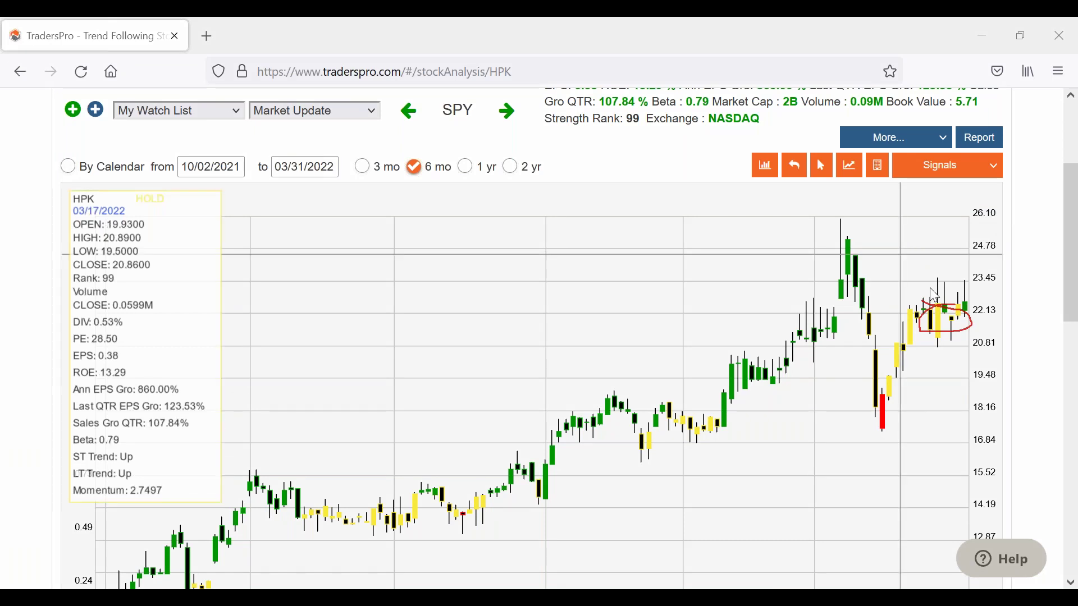
pyautogui.scroll(2, 927, 292)
pyautogui.scroll(-2, 926, 297)
pyautogui.scroll(2, 927, 299)
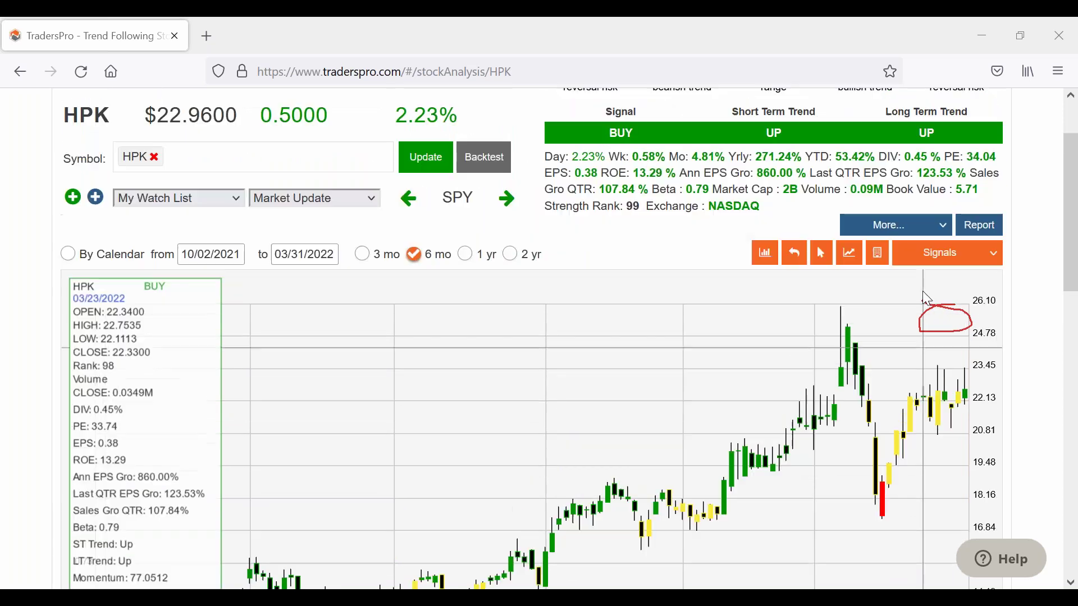
# - Switch HPK's chart display from Signals to ST Trend and mark the latest candles
pyautogui.scroll(2, 925, 292)
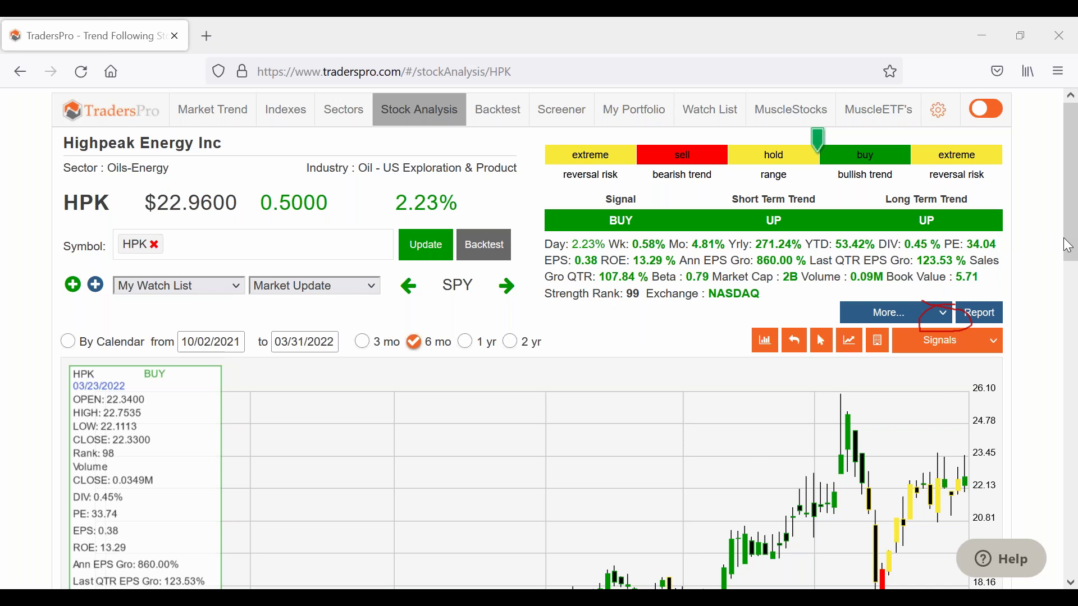
pyautogui.click(994, 341)
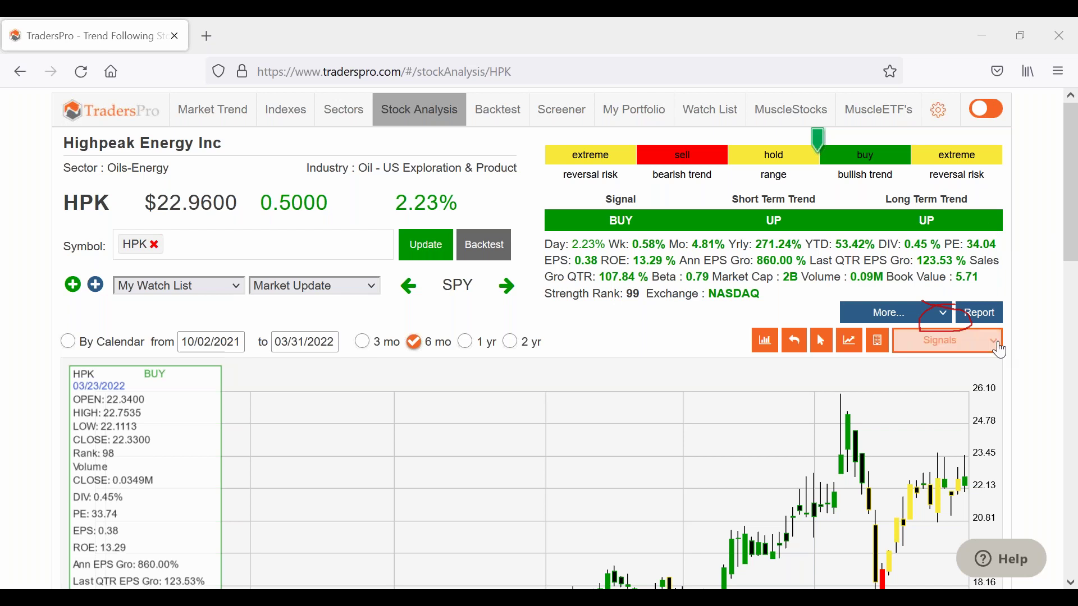
pyautogui.click(948, 370)
pyautogui.scroll(-4, 946, 308)
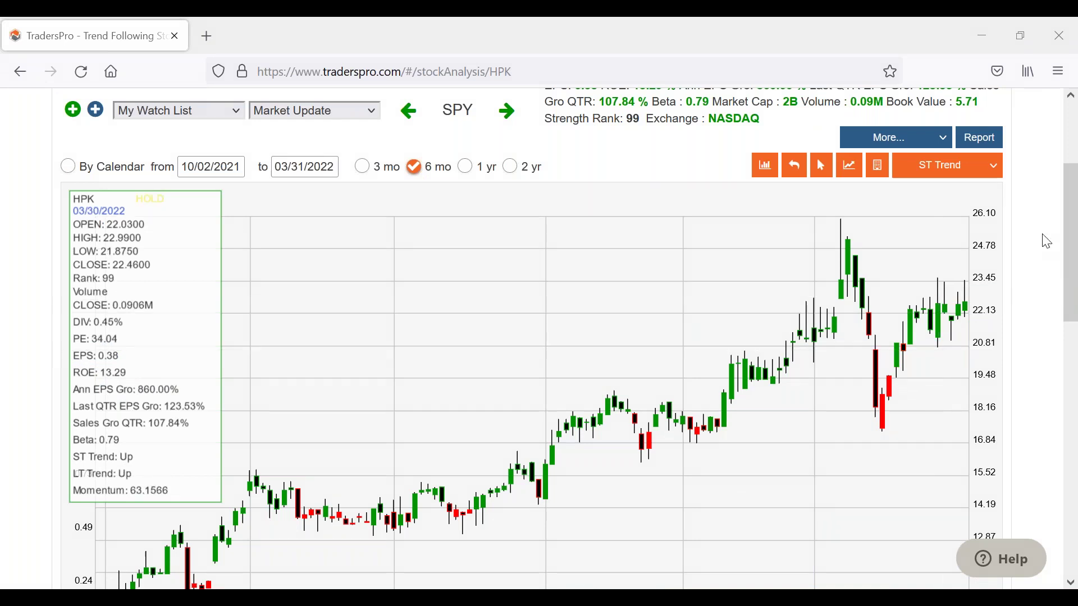
pyautogui.moveTo(948, 293); pyautogui.dragTo(982, 318)
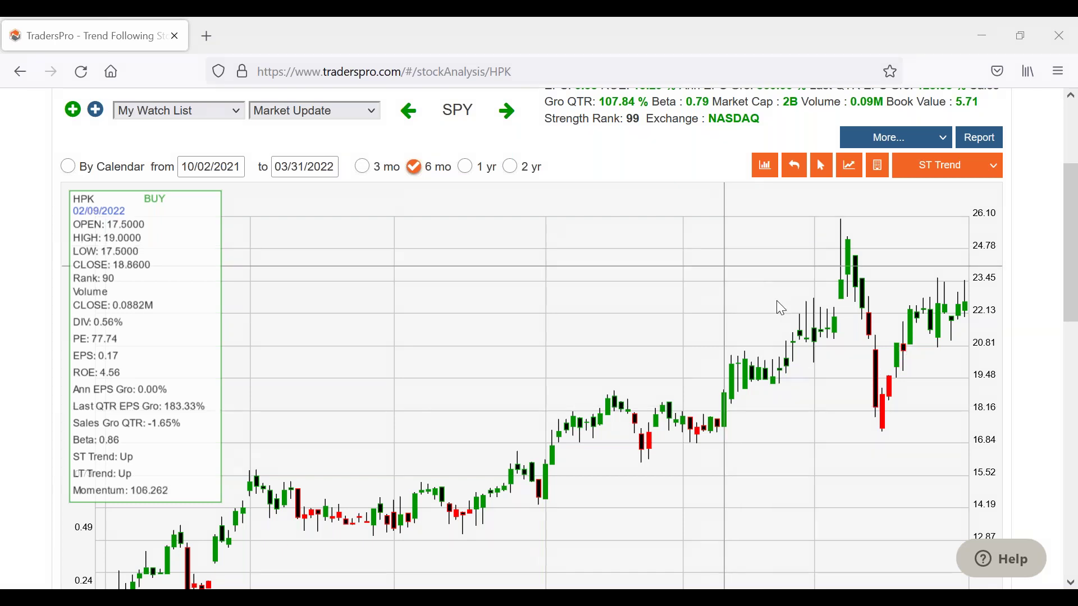
pyautogui.scroll(3, 766, 299)
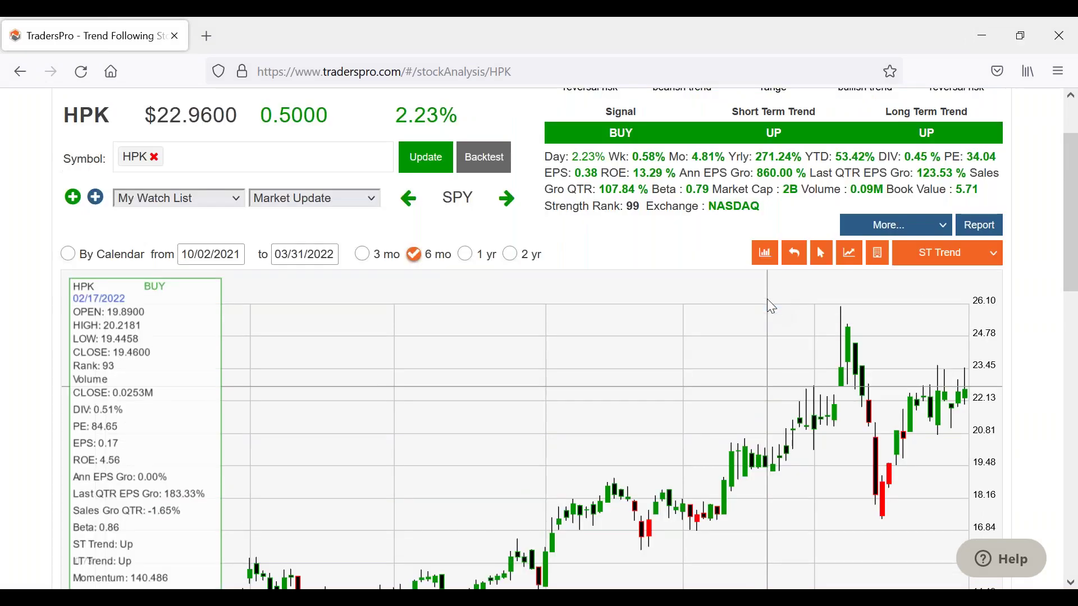
pyautogui.scroll(3, 767, 299)
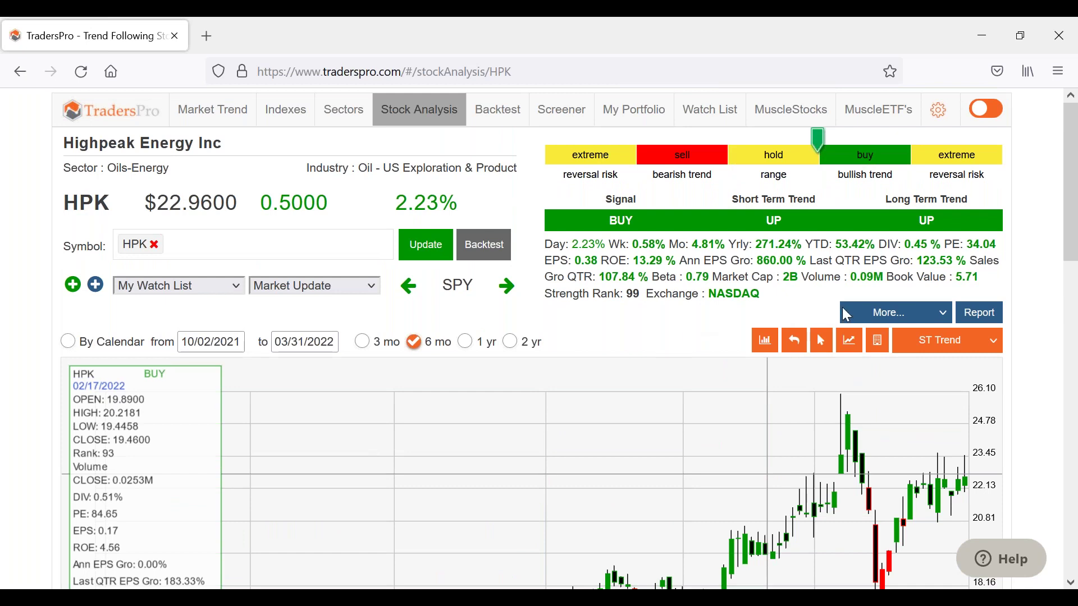
pyautogui.click(991, 341)
pyautogui.click(901, 387)
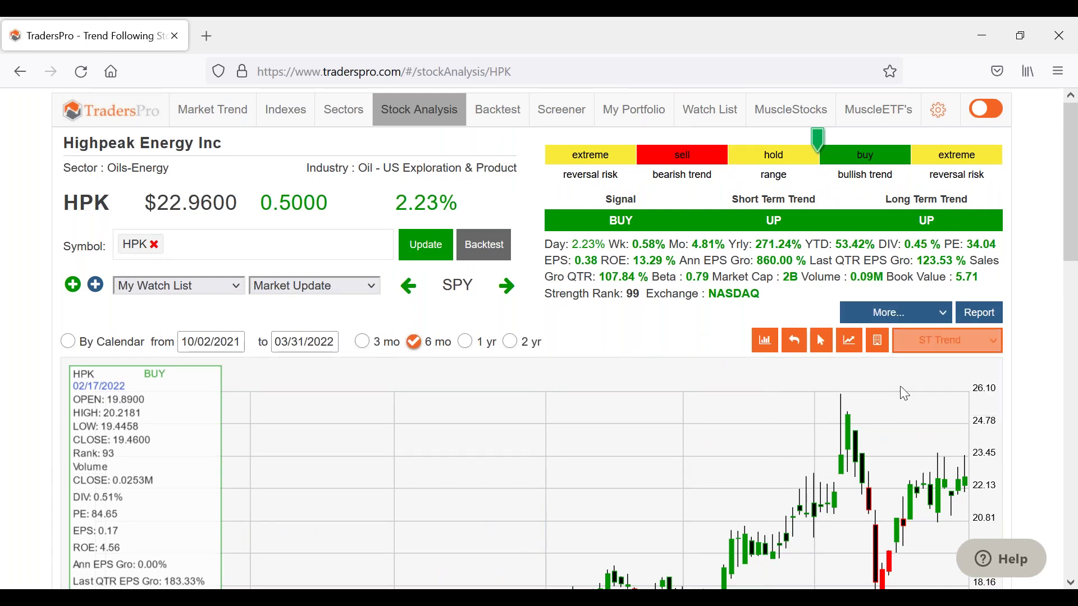
# - Return to the stock screener's search results and open the chart analysis for ARCH
pyautogui.click(338, 112)
pyautogui.click(535, 272)
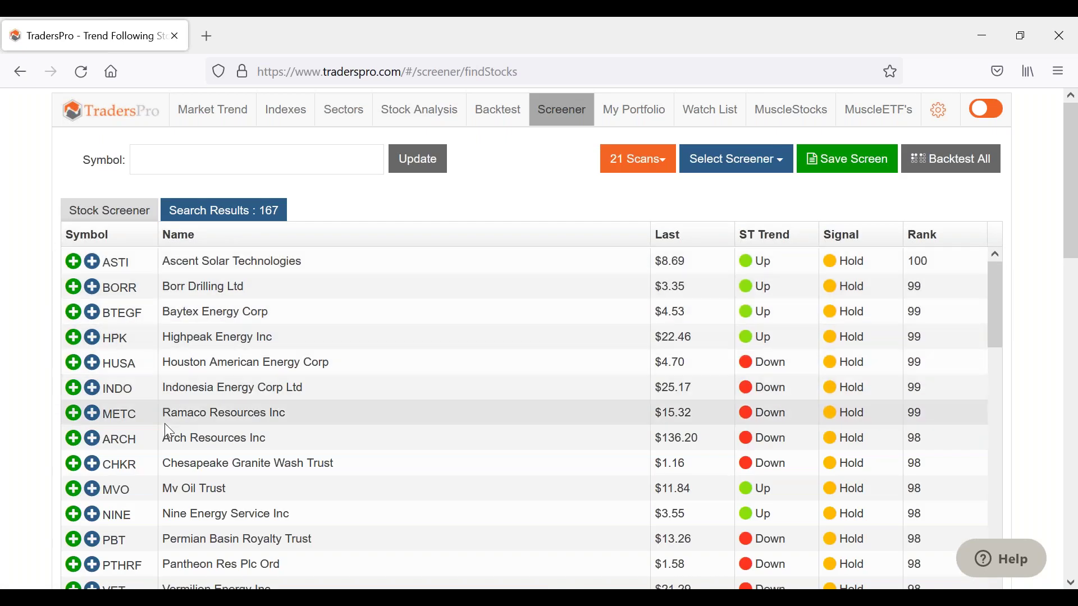
pyautogui.click(212, 439)
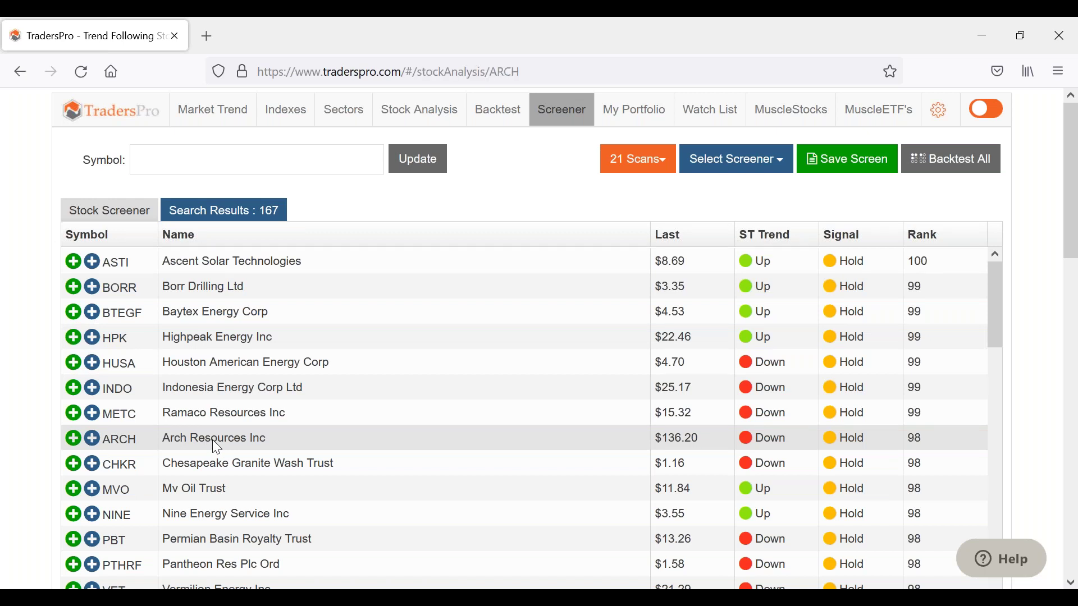
pyautogui.scroll(-3, 242, 416)
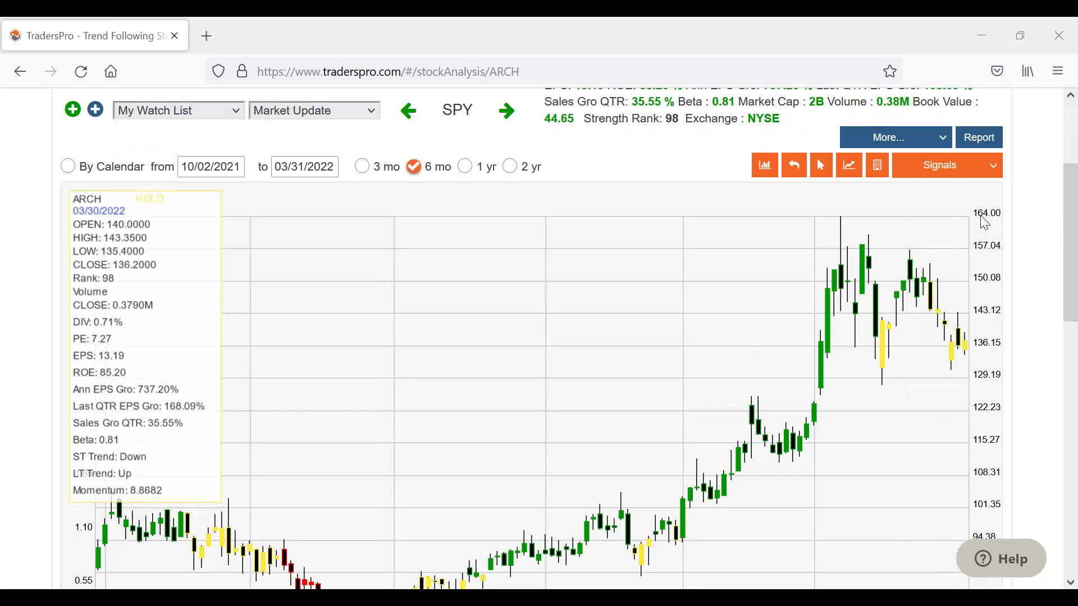
# - Trace ARCH's advance to its peak and the following three-leg pullback, labelling its turning points A, B and C
pyautogui.moveTo(862, 236); pyautogui.dragTo(880, 356)
pyautogui.moveTo(559, 558); pyautogui.dragTo(591, 541)
pyautogui.moveTo(633, 504)
pyautogui.mouseDown()
pyautogui.moveTo(827, 254)
pyautogui.moveTo(790, 283)
pyautogui.mouseUp()
pyautogui.moveTo(837, 240); pyautogui.dragTo(827, 292)
pyautogui.moveTo(864, 395)
pyautogui.mouseDown()
pyautogui.moveTo(879, 360)
pyautogui.moveTo(885, 388)
pyautogui.moveTo(888, 372)
pyautogui.mouseUp()
pyautogui.moveTo(913, 240)
pyautogui.mouseDown()
pyautogui.moveTo(906, 266)
pyautogui.moveTo(921, 242)
pyautogui.moveTo(909, 259)
pyautogui.mouseUp()
pyautogui.moveTo(969, 368); pyautogui.dragTo(1010, 380)
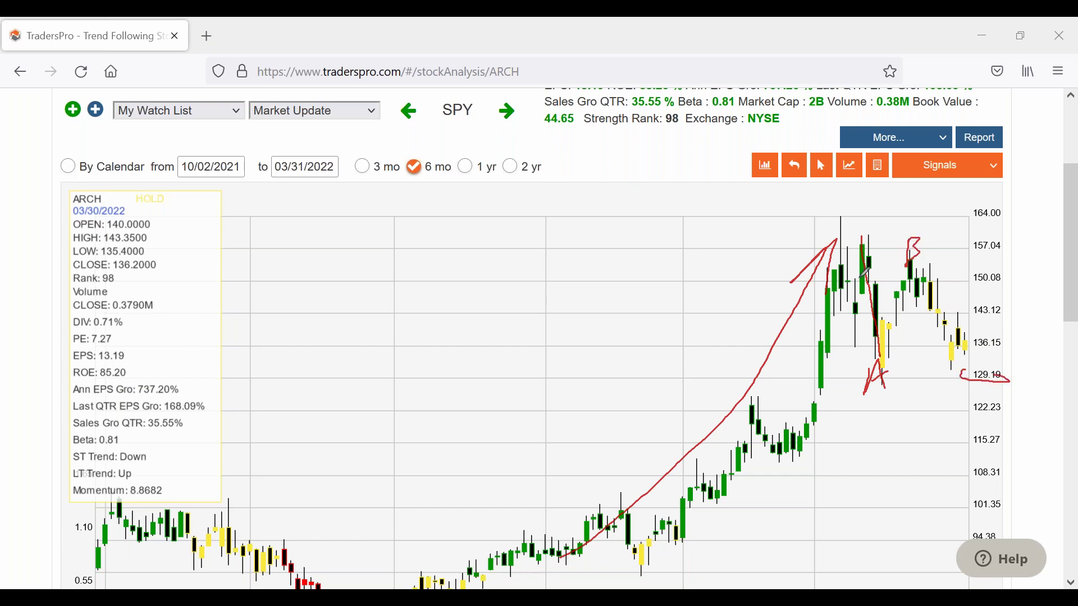
pyautogui.moveTo(854, 242)
pyautogui.mouseDown()
pyautogui.moveTo(878, 362)
pyautogui.moveTo(960, 346)
pyautogui.moveTo(975, 368)
pyautogui.moveTo(963, 373)
pyautogui.moveTo(1008, 380)
pyautogui.mouseUp()
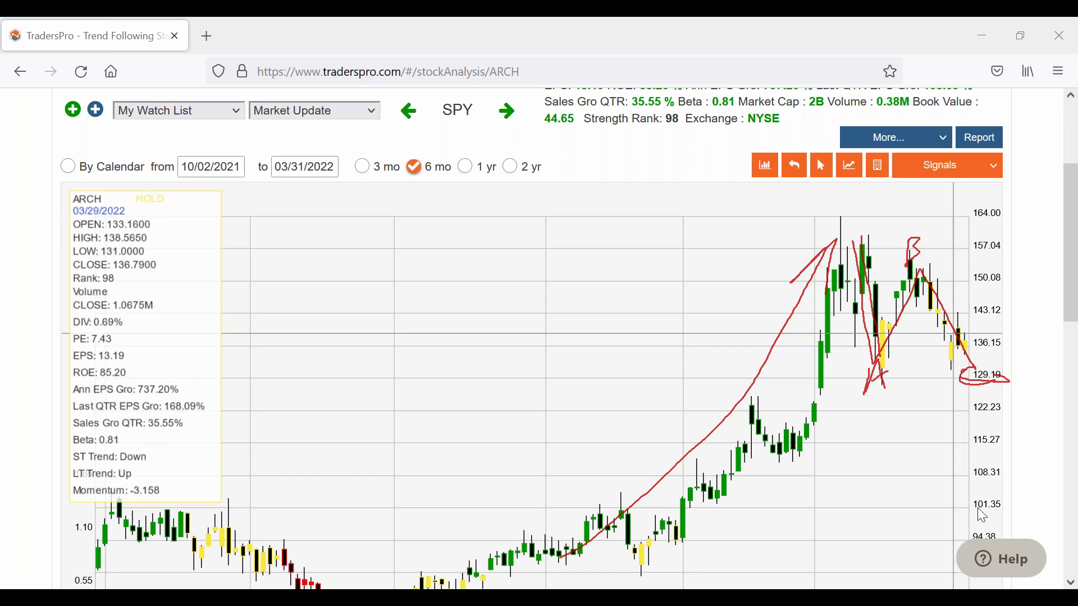
# - Replace the drawings with a circle around ARCH's recent consolidation and an upward breakout arrow from it
pyautogui.press('e')
pyautogui.moveTo(933, 250)
pyautogui.mouseDown()
pyautogui.moveTo(842, 264)
pyautogui.moveTo(925, 367)
pyautogui.moveTo(841, 308)
pyautogui.moveTo(971, 325)
pyautogui.moveTo(1026, 103)
pyautogui.moveTo(1026, 156)
pyautogui.mouseUp()
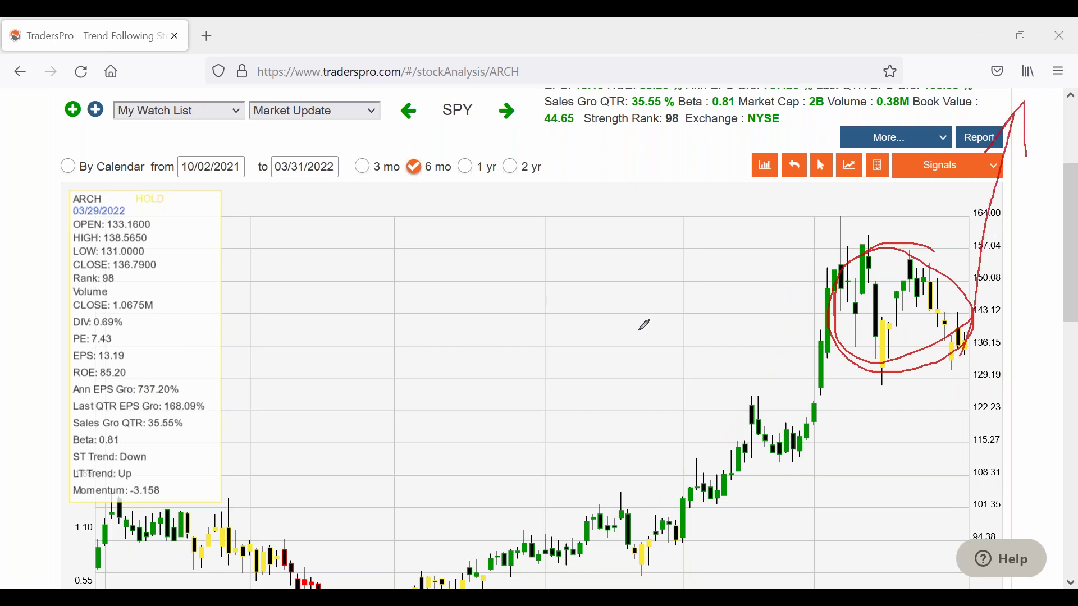
pyautogui.press('Escape')
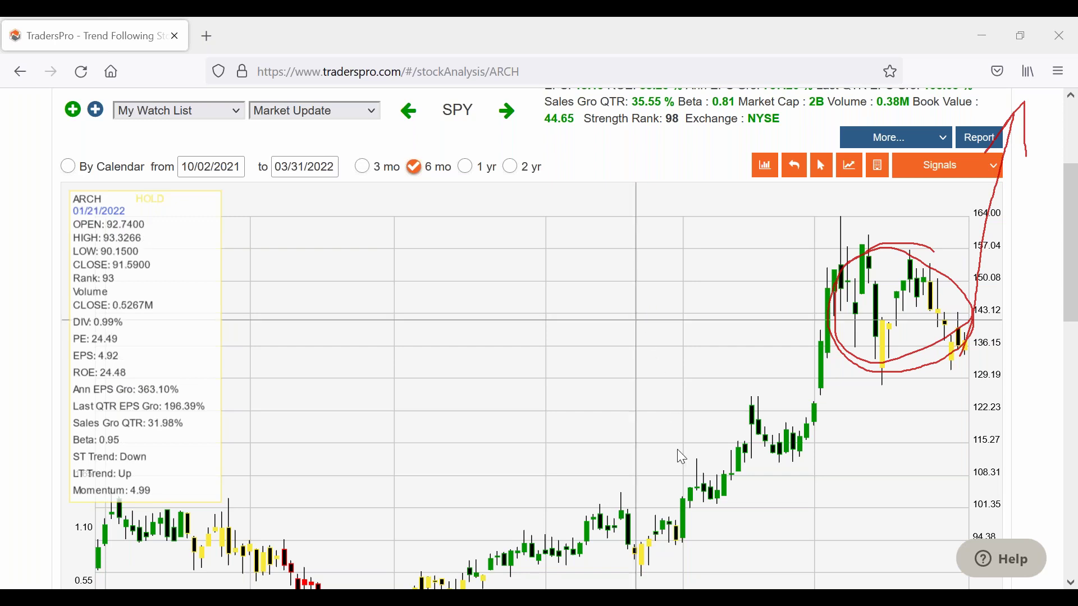
# - Replace ARCH's drawings with a circle around the latest candles and an upward stroke from them, and leave drawing mode
pyautogui.press('e')
pyautogui.moveTo(980, 331)
pyautogui.mouseDown()
pyautogui.moveTo(952, 351)
pyautogui.moveTo(978, 286)
pyautogui.mouseUp()
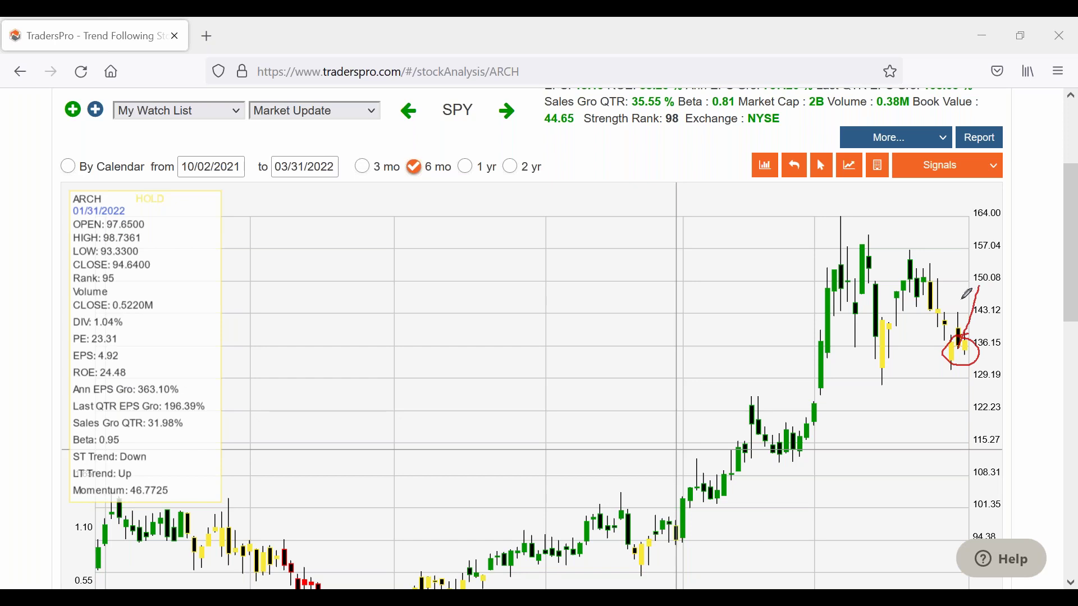
pyautogui.press('Escape')
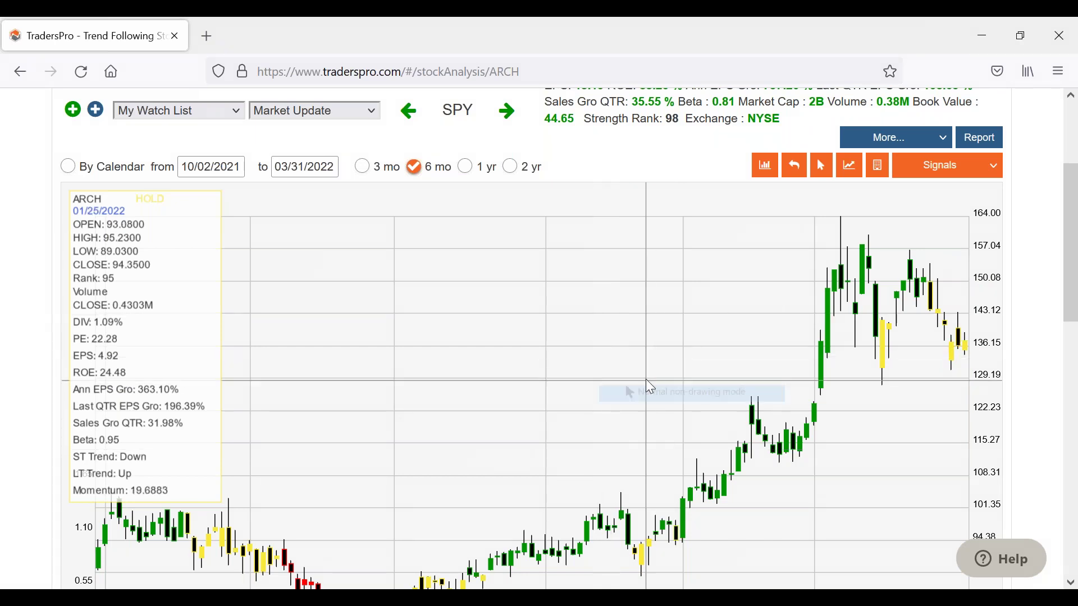
# - Add ARCH to the Stock Specific Class watch list and stay on its chart analysis
pyautogui.scroll(3, 646, 381)
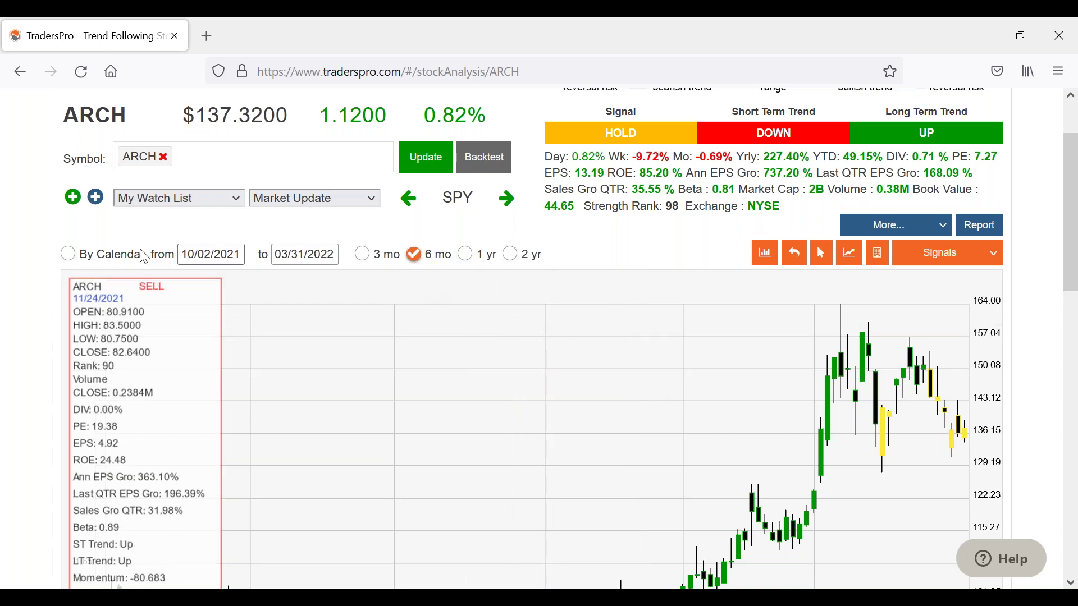
pyautogui.click(72, 200)
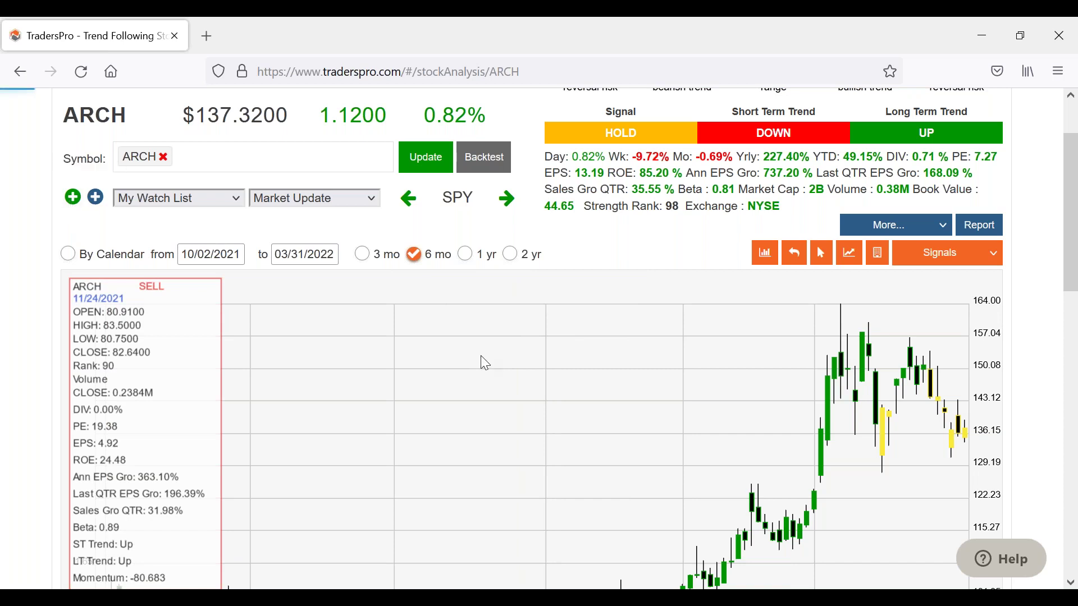
pyautogui.click(435, 239)
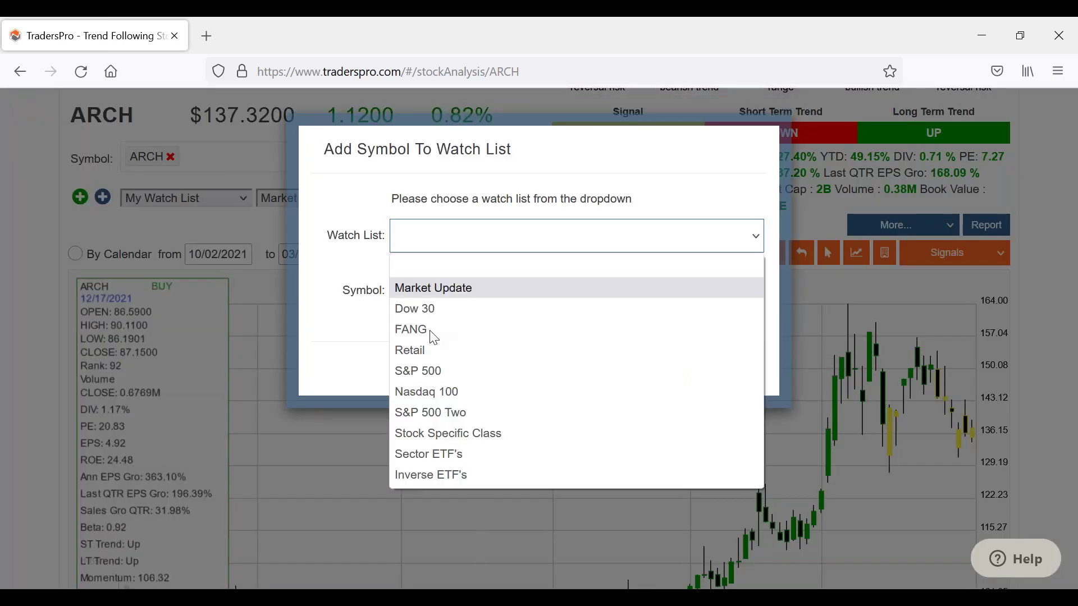
pyautogui.click(429, 437)
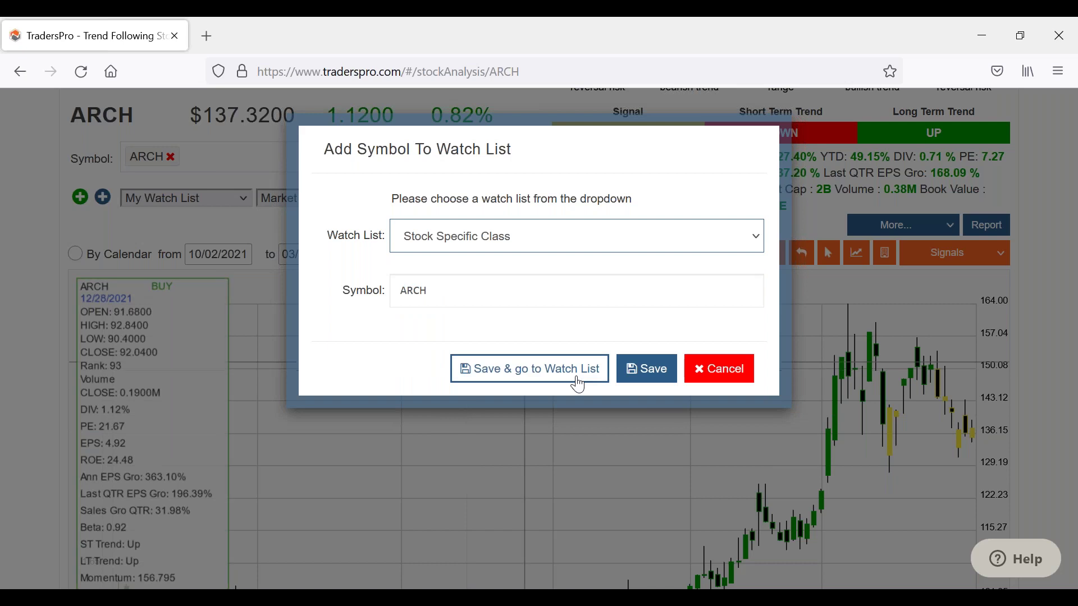
pyautogui.click(650, 383)
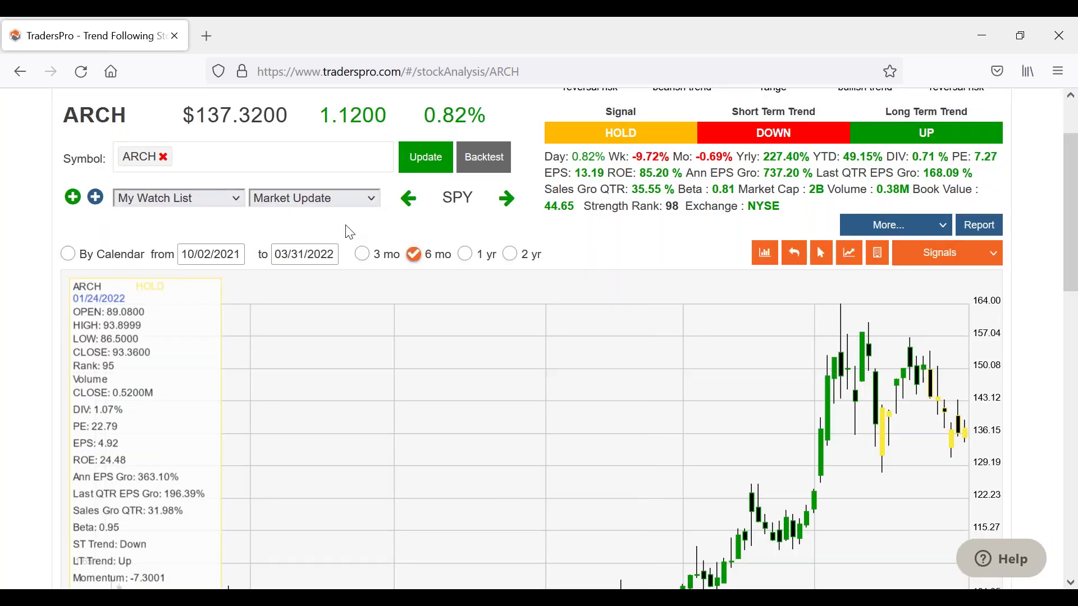
# - List the Hold-rated Oils-Energy stocks from the sector scan and open the chart analysis for MVO
pyautogui.click(343, 115)
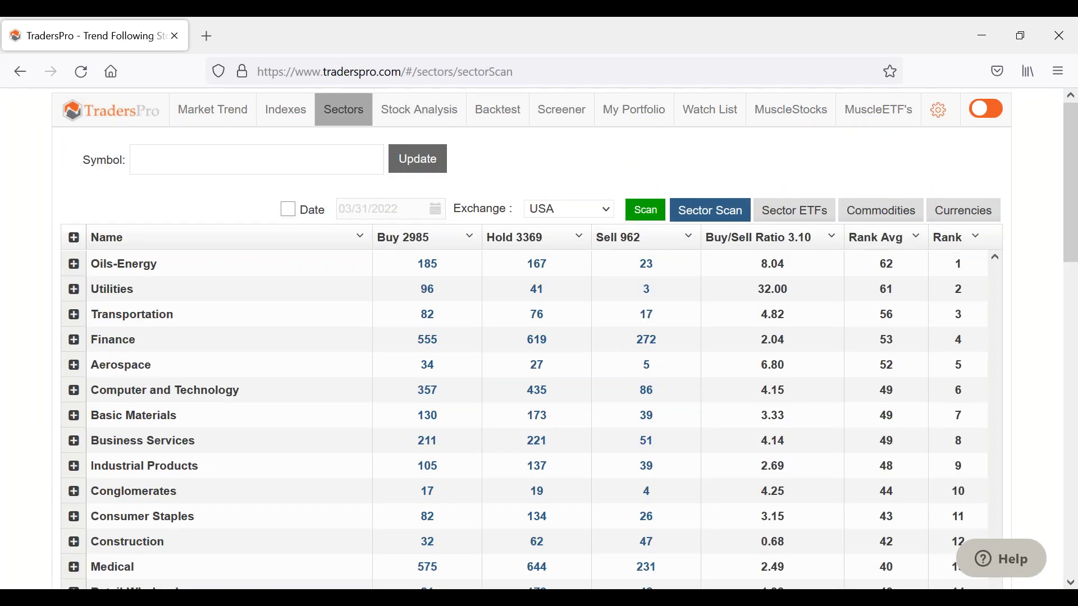
pyautogui.click(535, 271)
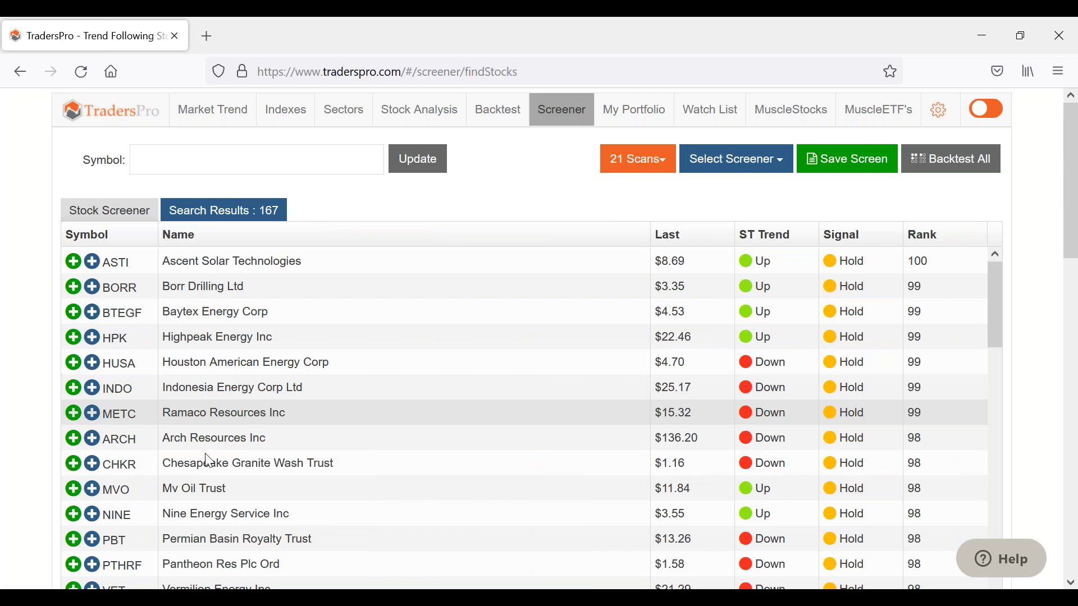
pyautogui.click(187, 494)
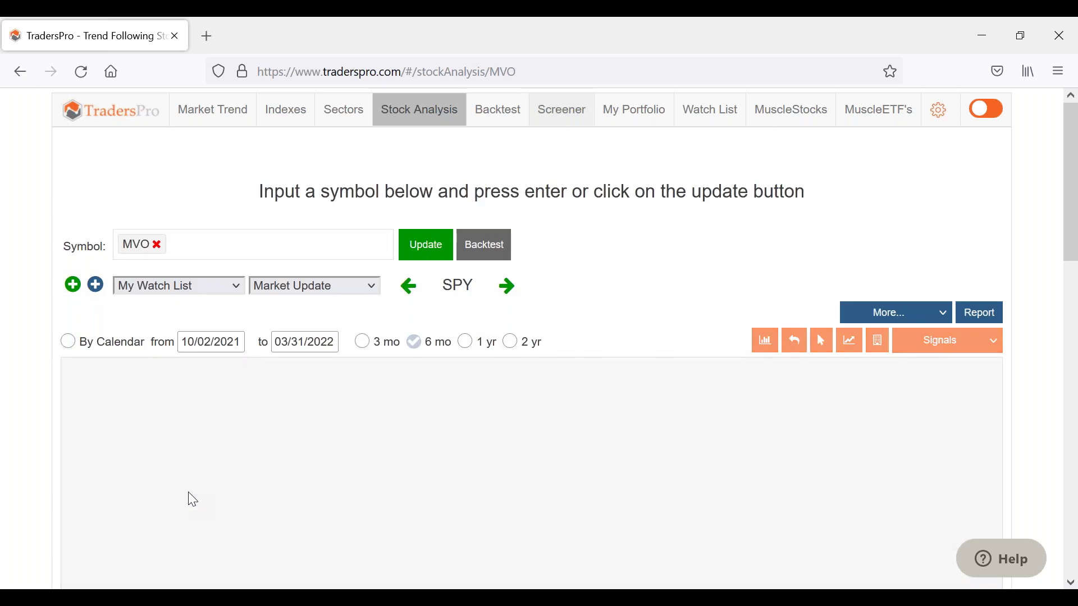
# - Trace MVO's March drop and rebound, circle the recent consolidation with an upward breakout stroke, and clear the drawings
pyautogui.scroll(-3, 505, 364)
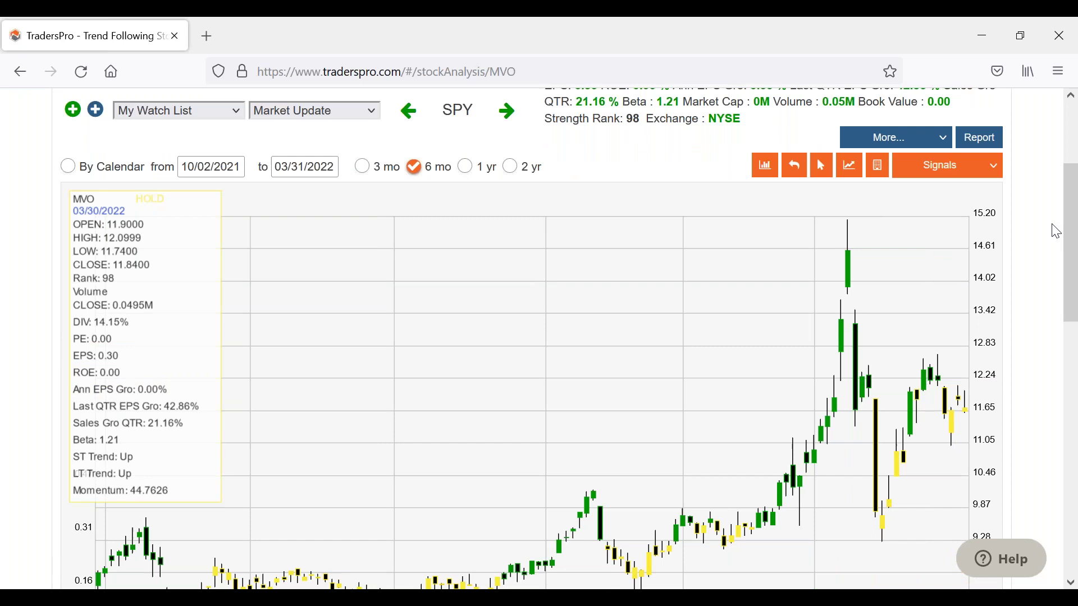
pyautogui.moveTo(832, 262)
pyautogui.mouseDown()
pyautogui.moveTo(869, 532)
pyautogui.moveTo(925, 366)
pyautogui.moveTo(973, 400)
pyautogui.moveTo(954, 368)
pyautogui.moveTo(923, 396)
pyautogui.moveTo(966, 392)
pyautogui.moveTo(980, 344)
pyautogui.mouseUp()
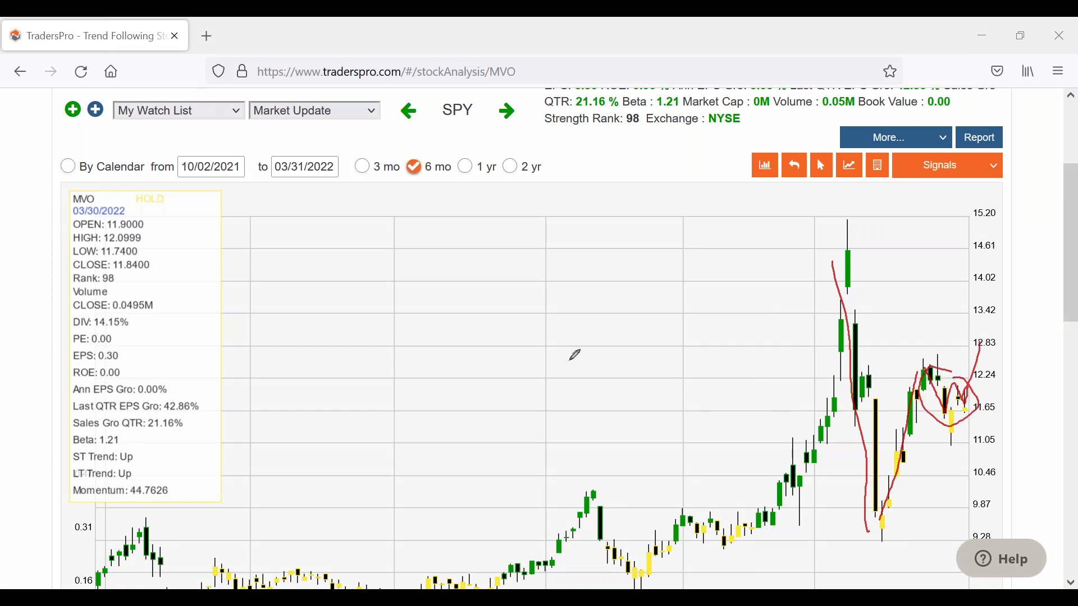
pyautogui.click(602, 454)
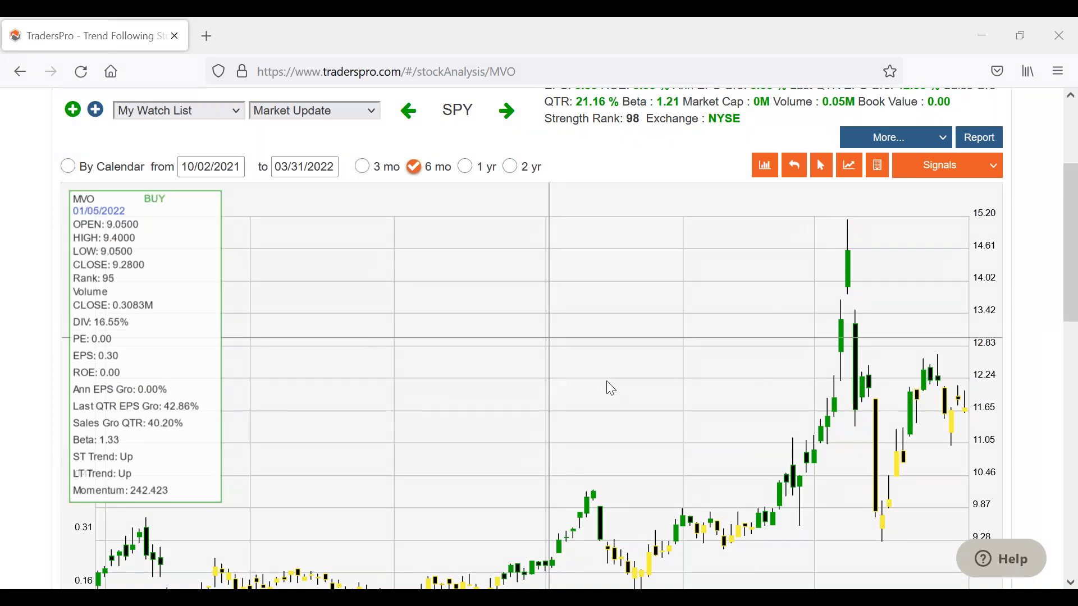
# - Examine MVO's signal, trend ratings and fundamentals alongside its six-month price chart
pyautogui.scroll(3, 600, 376)
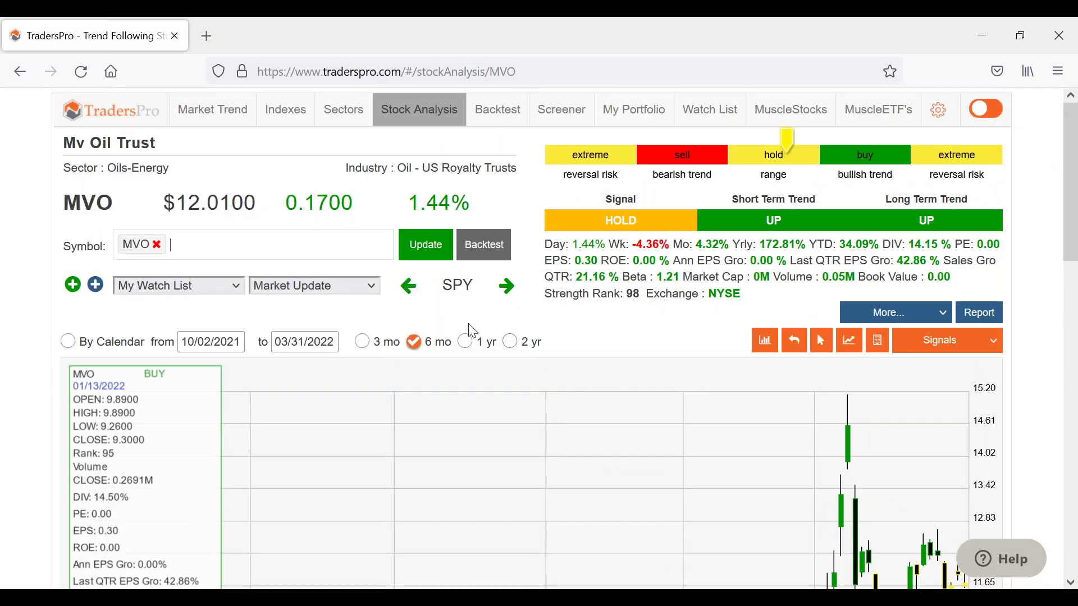
pyautogui.scroll(-5, 519, 368)
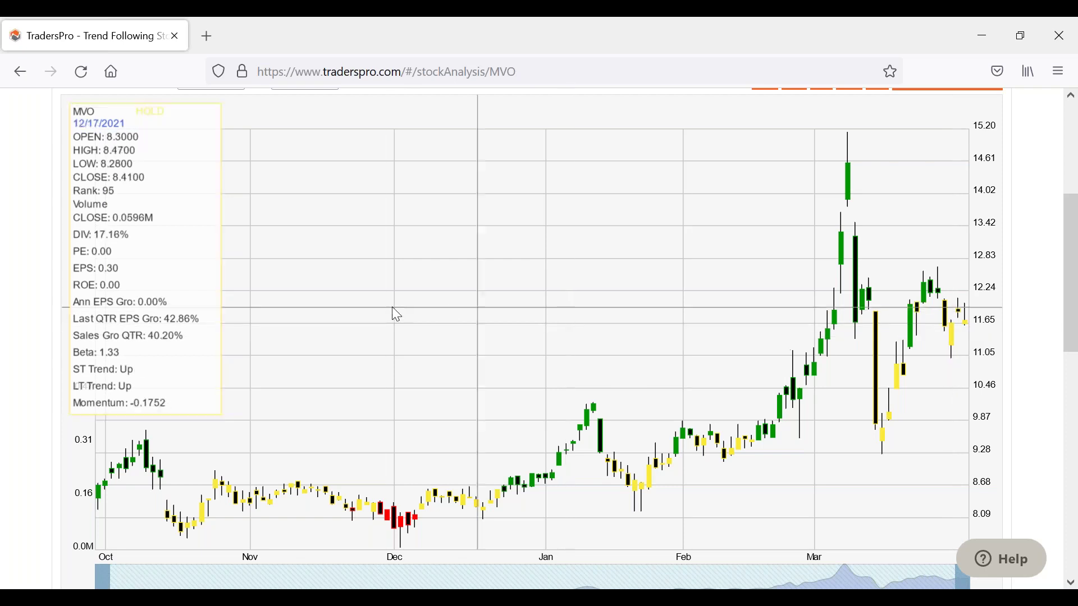
pyautogui.scroll(2, 415, 258)
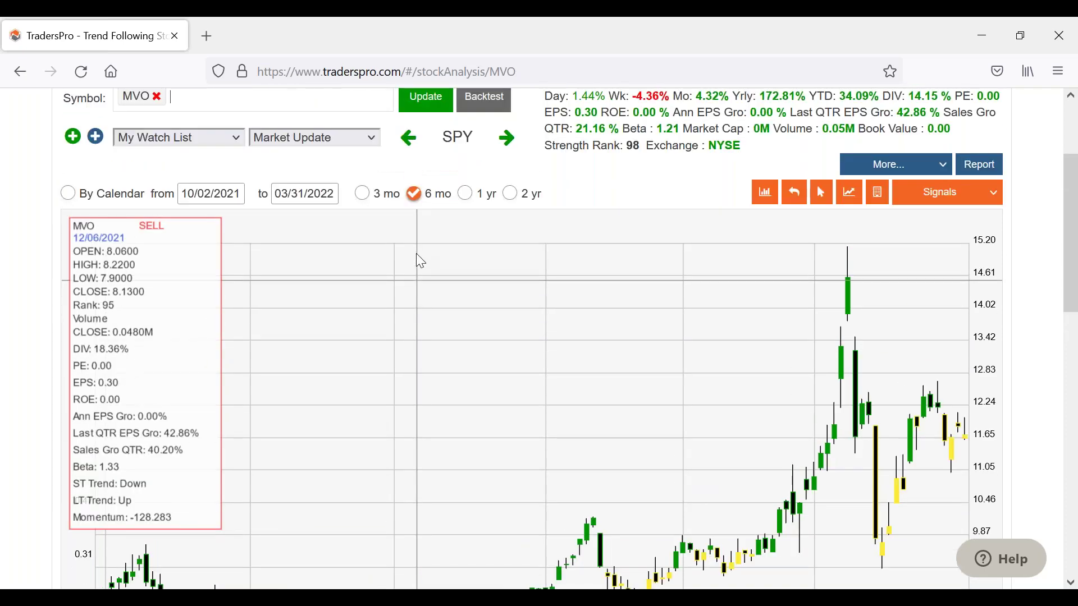
pyautogui.scroll(3, 420, 261)
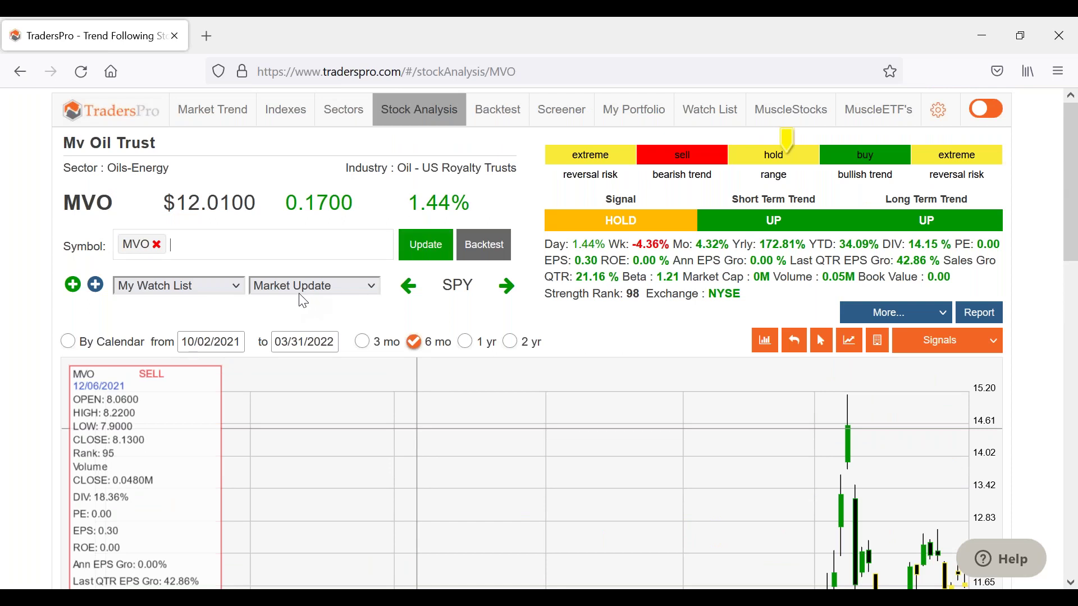
pyautogui.scroll(-2, 303, 301)
pyautogui.scroll(2, 303, 302)
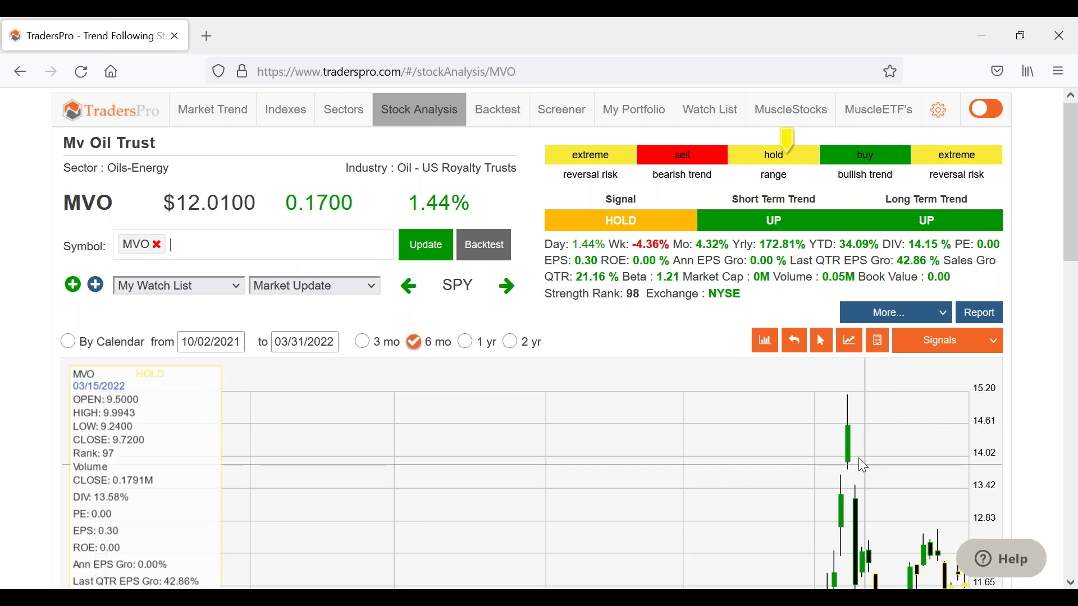
# - Sketch a possible decline from MVO's latest candle and mark the March low, replace them with a short upward stroke, and leave drawing mode
pyautogui.scroll(-3, 816, 246)
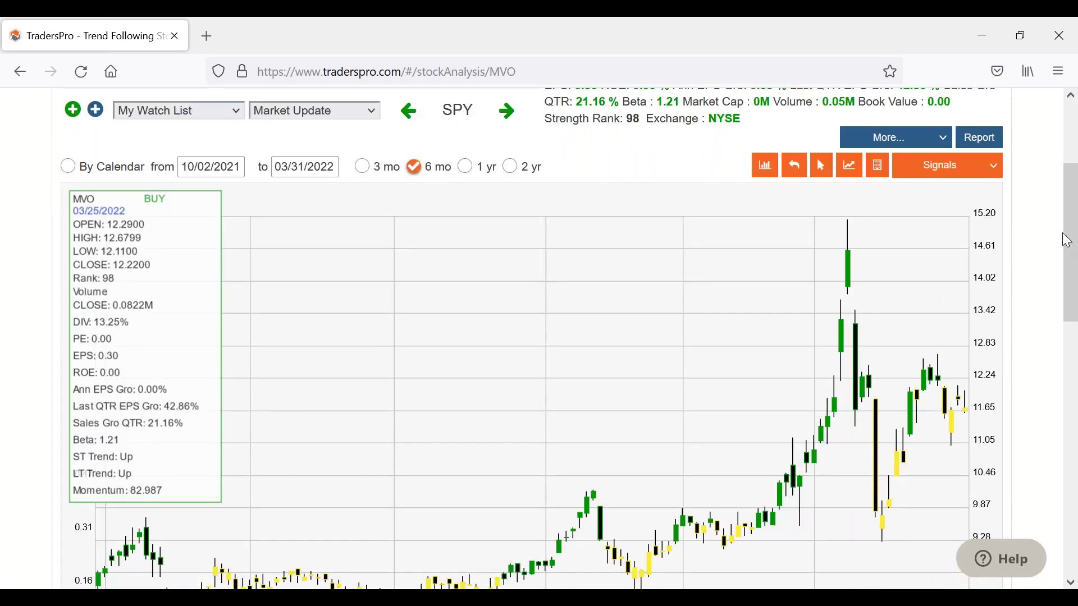
pyautogui.moveTo(966, 408)
pyautogui.mouseDown()
pyautogui.moveTo(985, 485)
pyautogui.moveTo(989, 475)
pyautogui.moveTo(1042, 556)
pyautogui.mouseUp()
pyautogui.moveTo(891, 512); pyautogui.dragTo(911, 531)
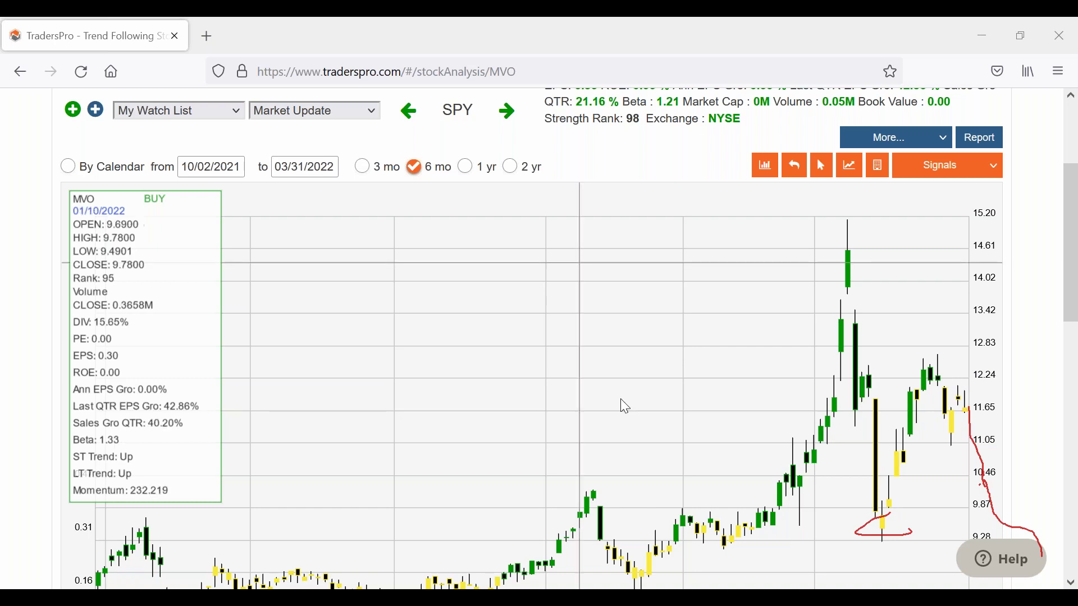
pyautogui.moveTo(967, 400); pyautogui.dragTo(967, 370)
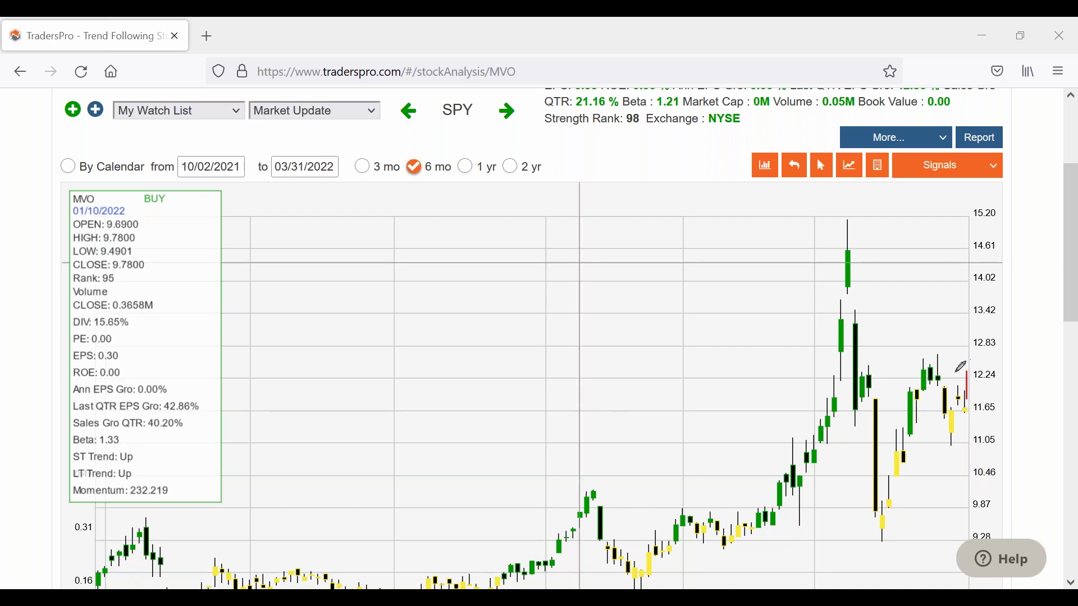
pyautogui.click(438, 337)
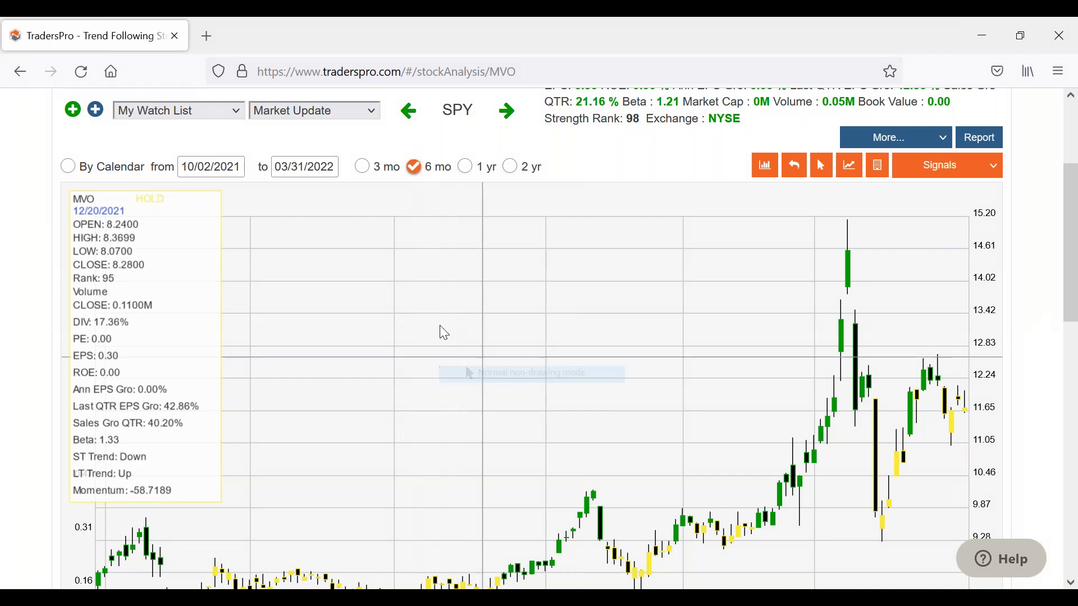
# - Add MVO to the Stock Specific Class watch list and stay on its chart analysis
pyautogui.scroll(2, 373, 274)
pyautogui.scroll(2, 339, 335)
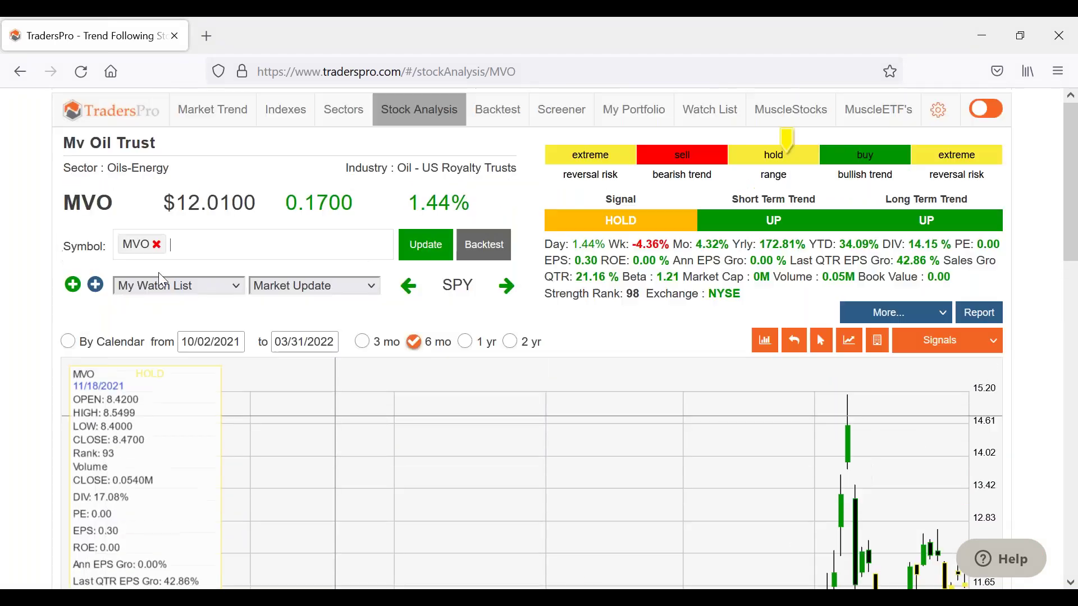
pyautogui.click(73, 285)
pyautogui.click(508, 235)
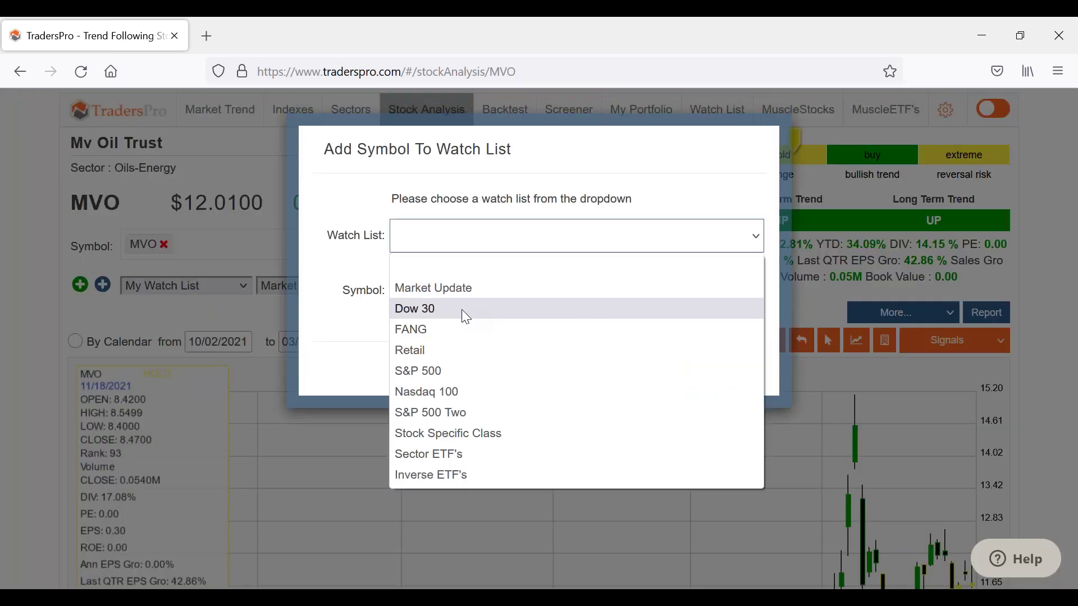
pyautogui.click(453, 436)
pyautogui.click(656, 382)
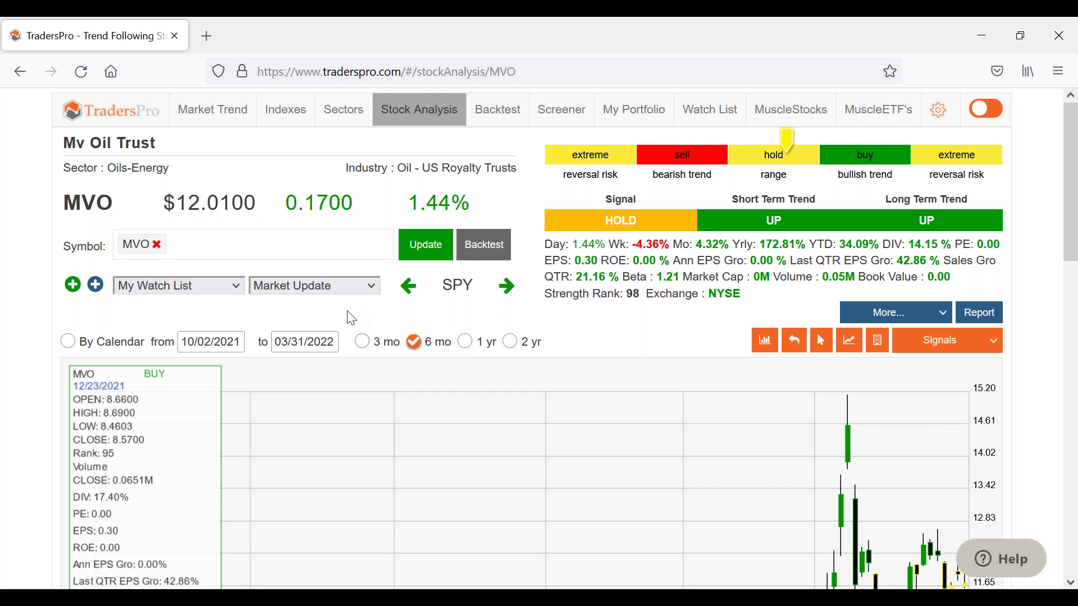
# - Return to the Hold-rated Oils-Energy stocks and open the chart analysis for VET
pyautogui.click(332, 115)
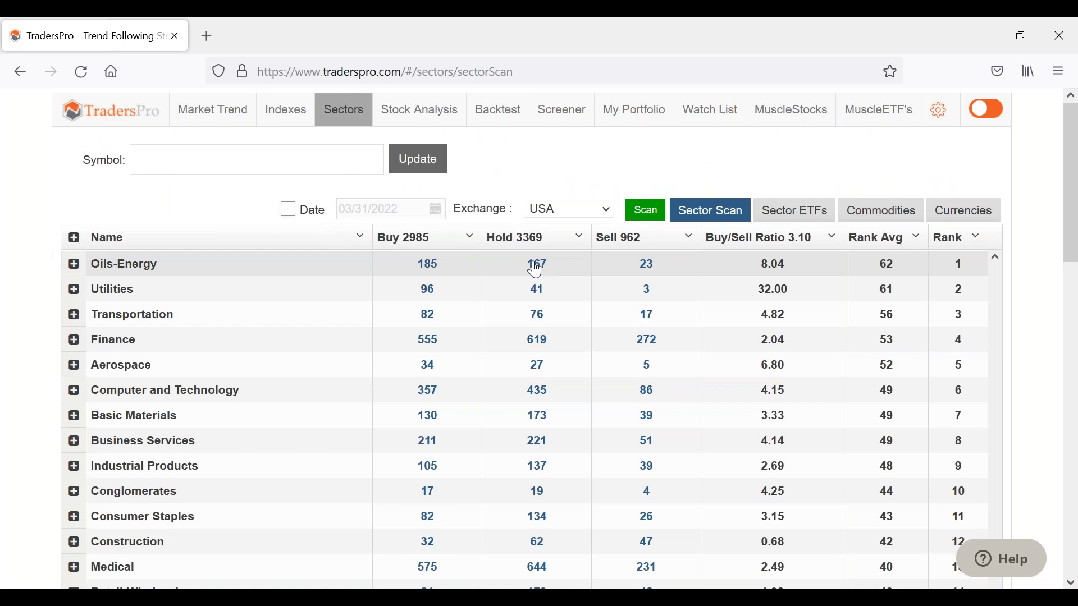
pyautogui.click(528, 264)
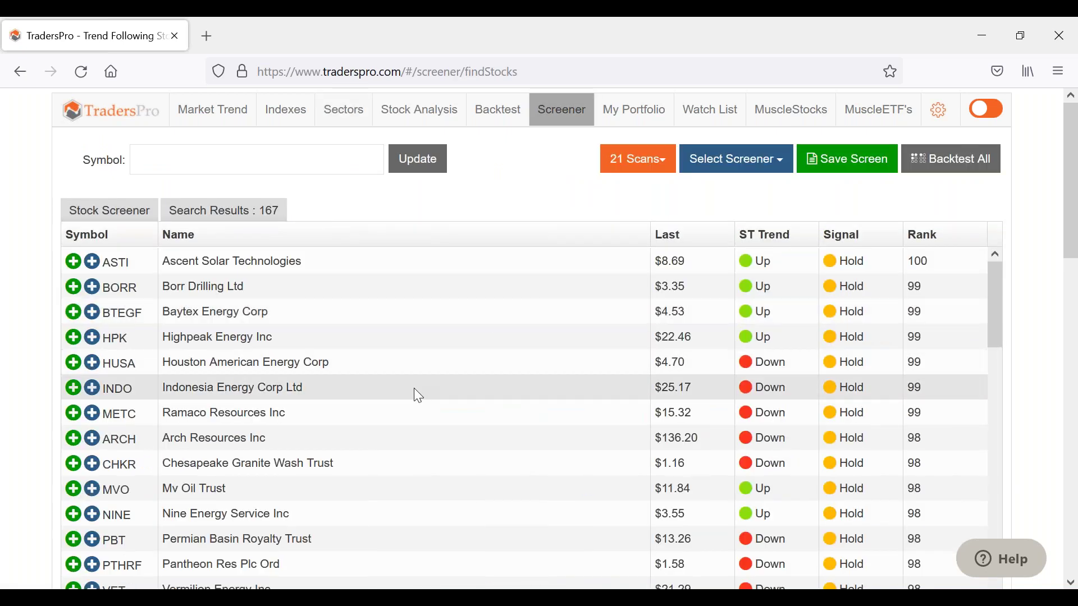
pyautogui.scroll(-3, 427, 391)
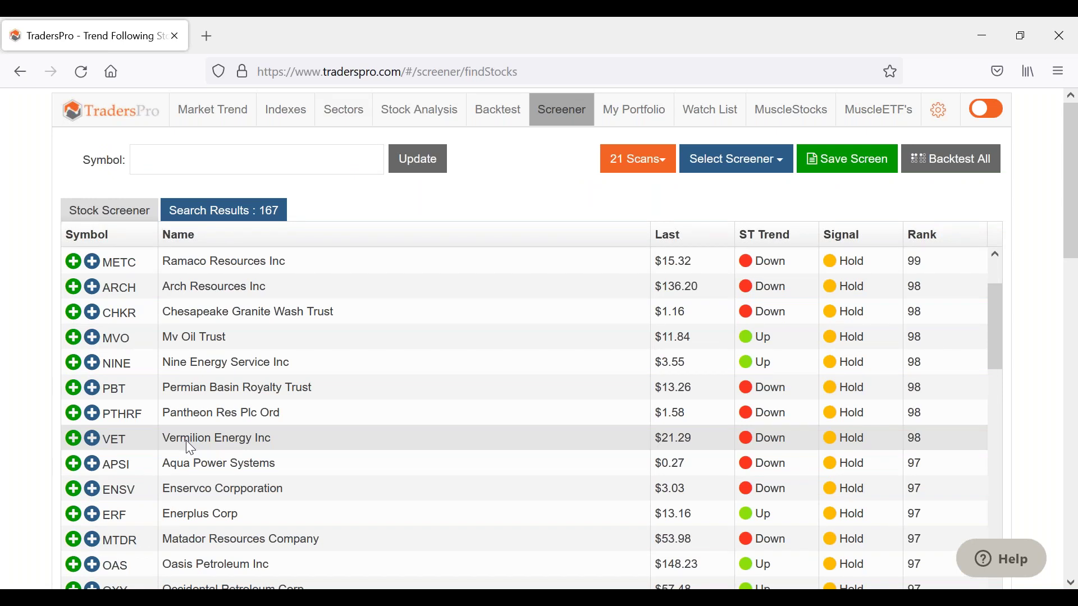
pyautogui.click(187, 441)
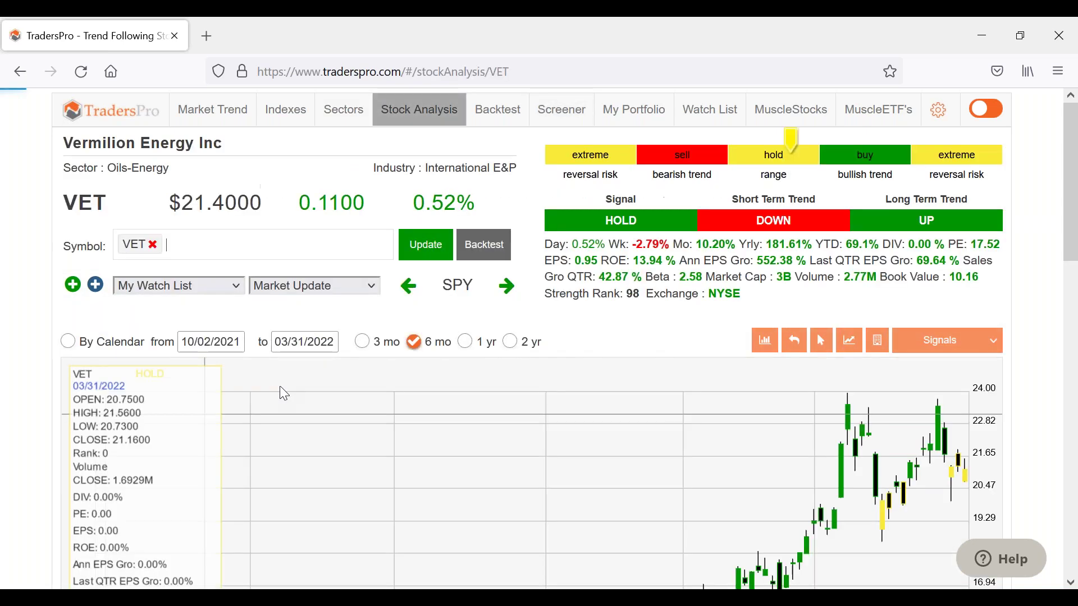
# - Trace VET's March zigzag between upper and lower range lines, circle the consolidation, and draw an arrow along the preceding advance
pyautogui.scroll(-5, 284, 393)
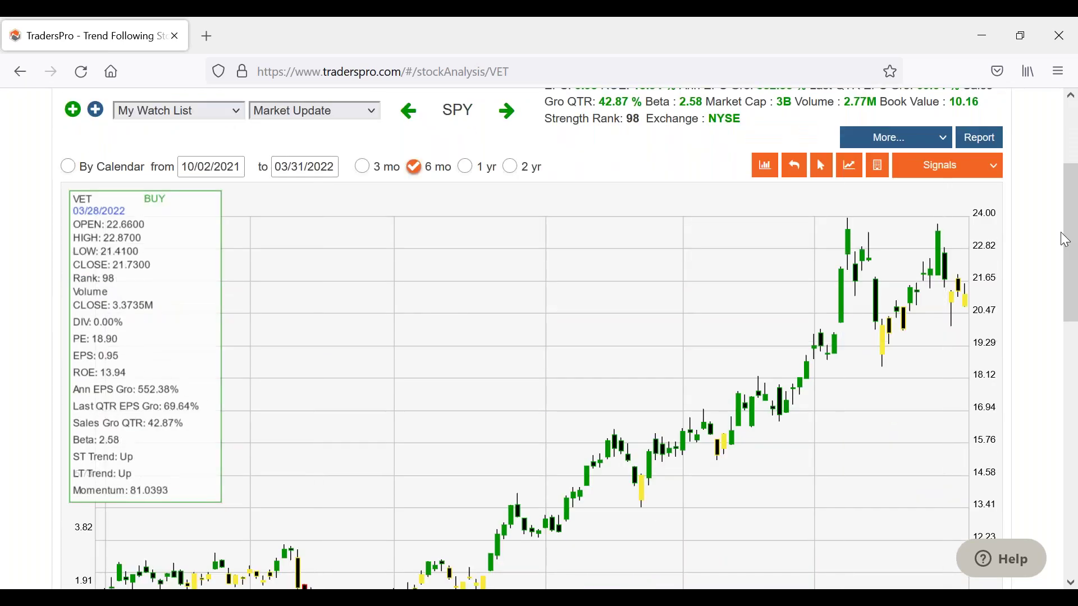
pyautogui.moveTo(849, 226)
pyautogui.mouseDown()
pyautogui.moveTo(879, 348)
pyautogui.moveTo(942, 241)
pyautogui.moveTo(972, 337)
pyautogui.mouseUp()
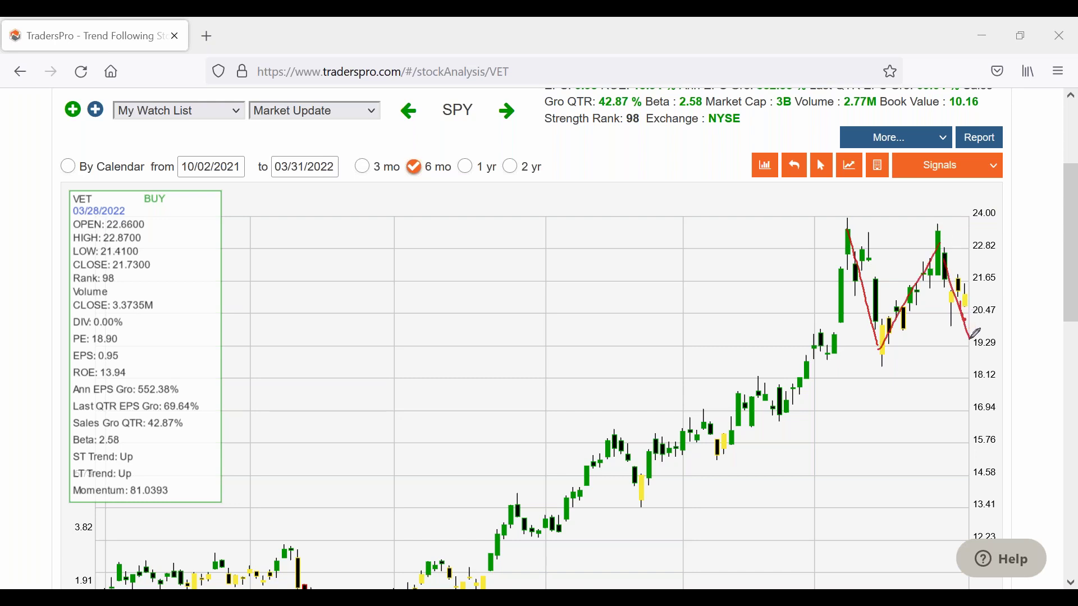
pyautogui.moveTo(838, 344); pyautogui.dragTo(957, 345)
pyautogui.moveTo(981, 255)
pyautogui.mouseDown()
pyautogui.moveTo(892, 228)
pyautogui.moveTo(784, 272)
pyautogui.moveTo(975, 241)
pyautogui.moveTo(839, 258)
pyautogui.mouseUp()
pyautogui.moveTo(541, 497)
pyautogui.mouseDown()
pyautogui.moveTo(729, 283)
pyautogui.moveTo(762, 315)
pyautogui.mouseUp()
pyautogui.moveTo(971, 324); pyautogui.dragTo(984, 246)
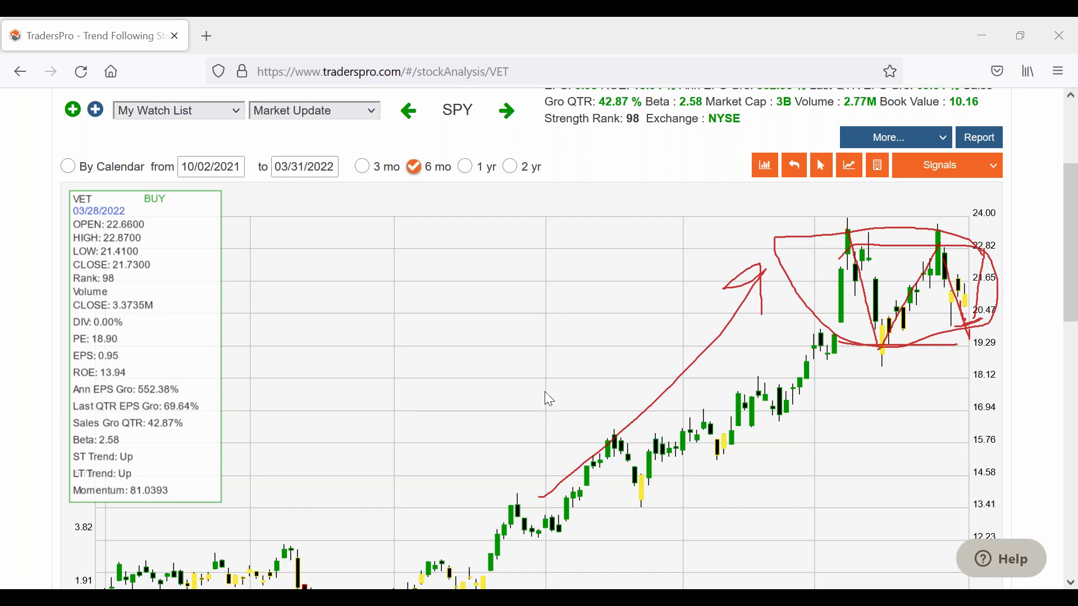
# - Replace the drawings with a resistance line across VET's March peaks and sketch possible pullback and breakout paths from the latest candle
pyautogui.click(843, 224)
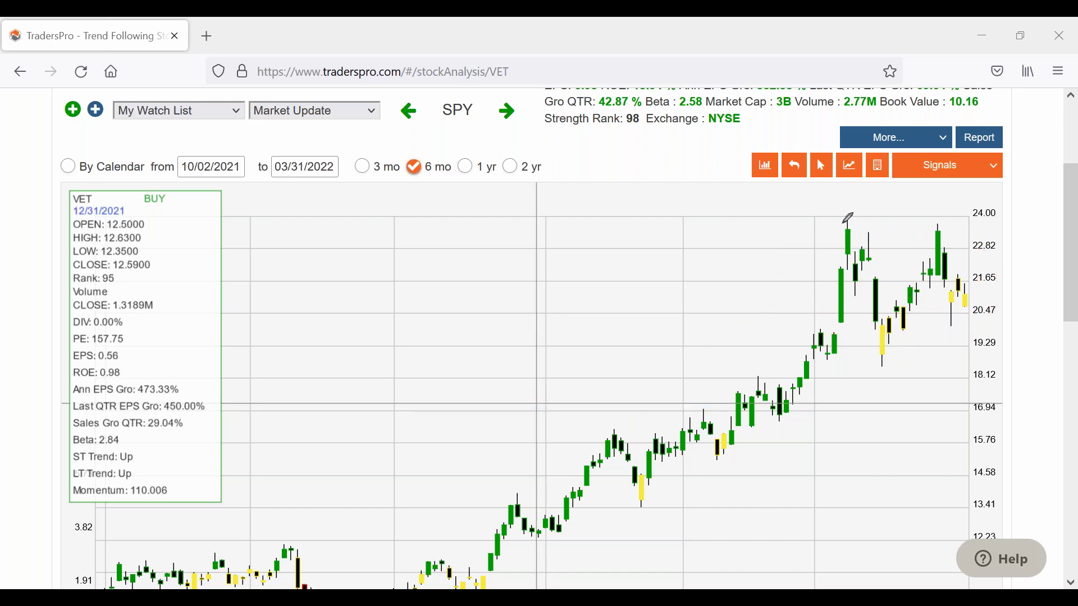
pyautogui.moveTo(845, 220)
pyautogui.mouseDown()
pyautogui.moveTo(969, 218)
pyautogui.moveTo(820, 219)
pyautogui.moveTo(1004, 221)
pyautogui.mouseUp()
pyautogui.moveTo(966, 279); pyautogui.dragTo(981, 214)
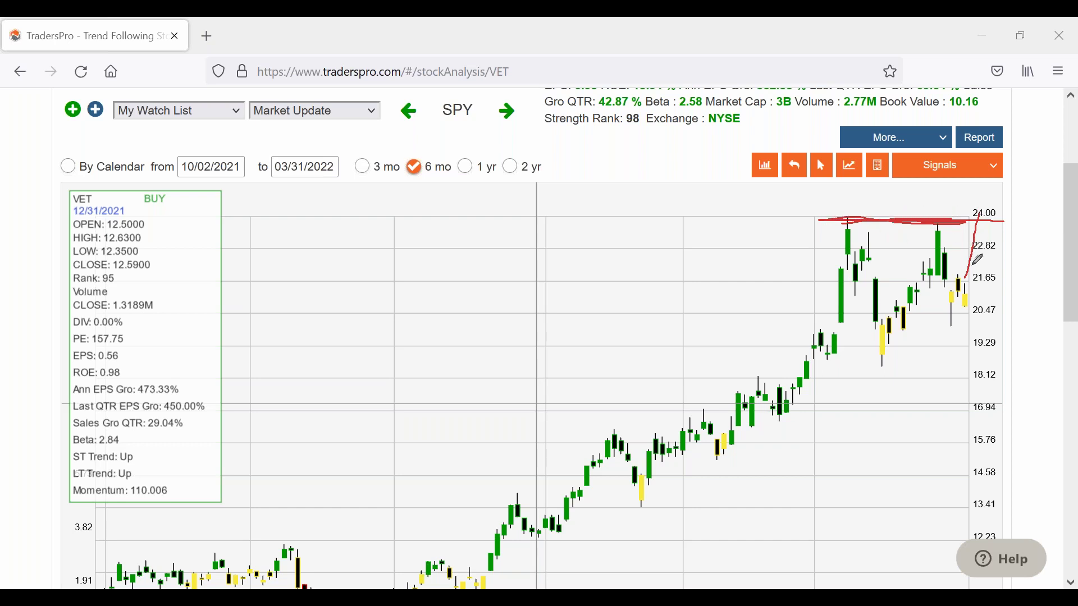
pyautogui.moveTo(980, 221)
pyautogui.mouseDown()
pyautogui.moveTo(1011, 310)
pyautogui.moveTo(1018, 225)
pyautogui.moveTo(978, 223)
pyautogui.moveTo(999, 151)
pyautogui.mouseUp()
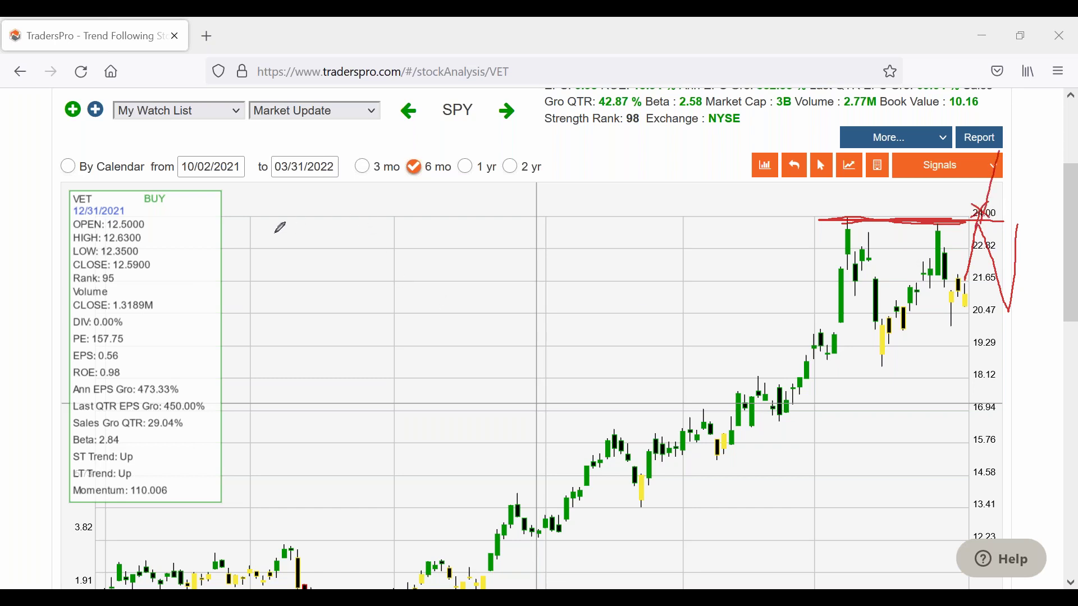
# - Clear the chart drawings, sketch a resistance line across VET's March peaks with a breakout arrow marked B, and erase them
pyautogui.click(441, 282)
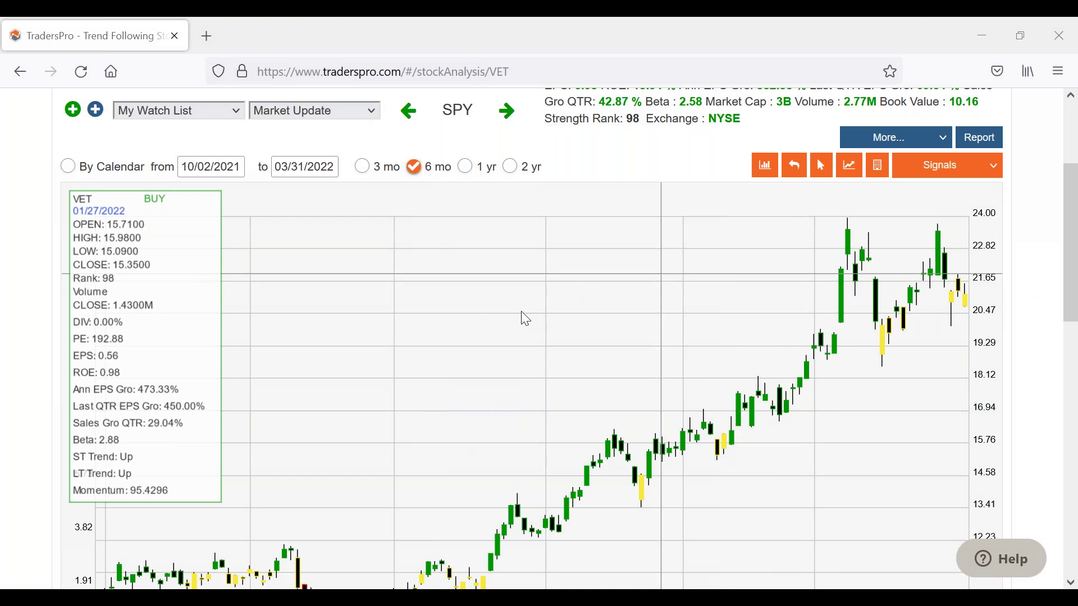
pyautogui.moveTo(830, 216); pyautogui.dragTo(953, 216)
pyautogui.moveTo(956, 198)
pyautogui.mouseDown()
pyautogui.moveTo(956, 214)
pyautogui.moveTo(966, 206)
pyautogui.moveTo(948, 223)
pyautogui.moveTo(962, 172)
pyautogui.moveTo(966, 181)
pyautogui.mouseUp()
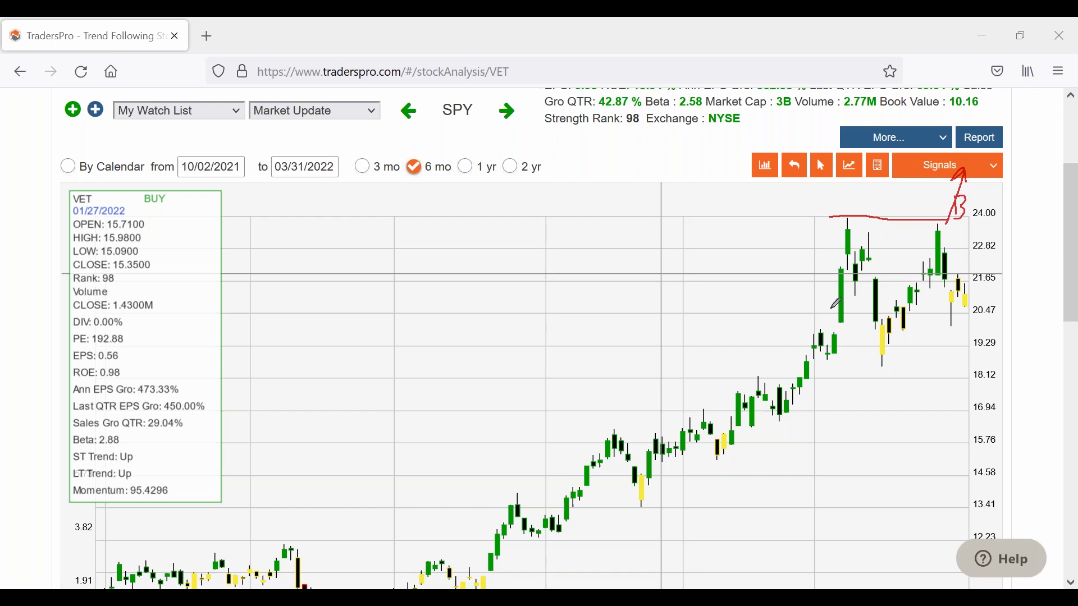
pyautogui.click(505, 293)
pyautogui.press('e')
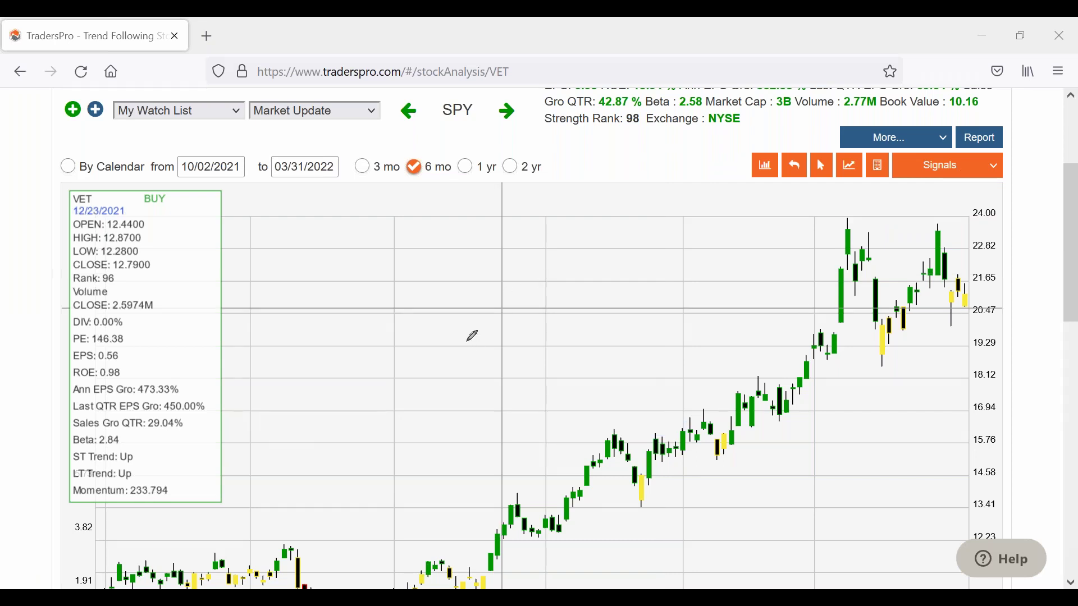
pyautogui.click(493, 347)
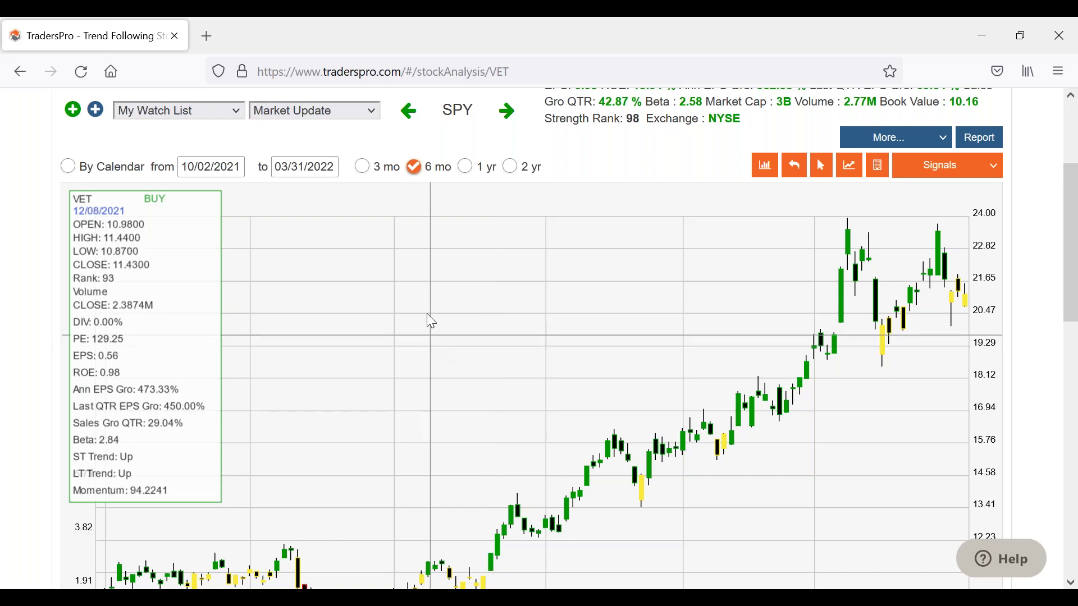
# - Return to the sector scan and list the Hold-rated Oils-Energy stocks
pyautogui.scroll(3, 426, 277)
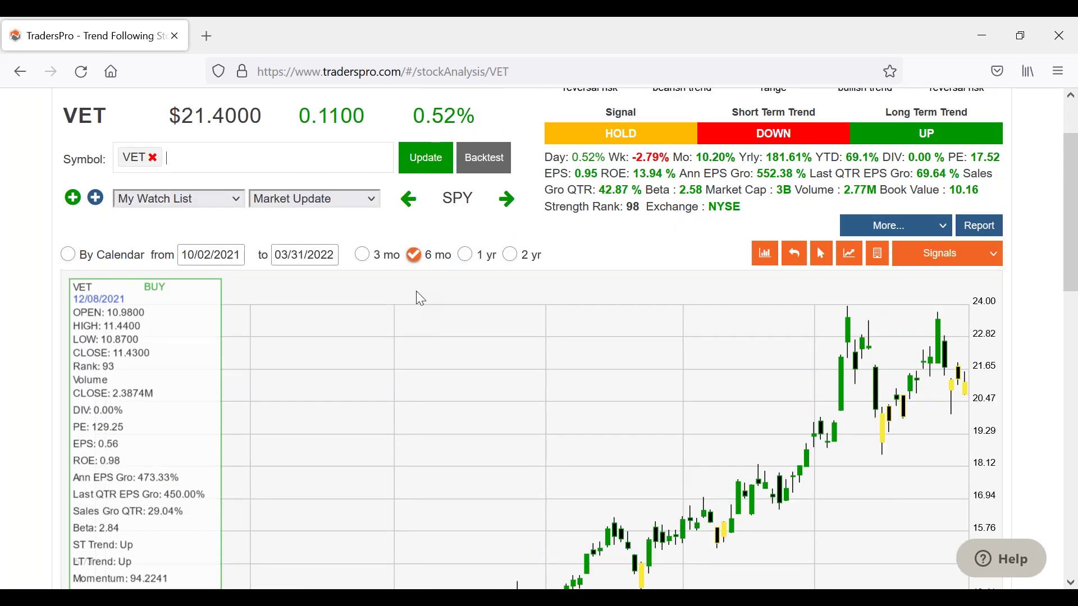
pyautogui.scroll(3, 416, 291)
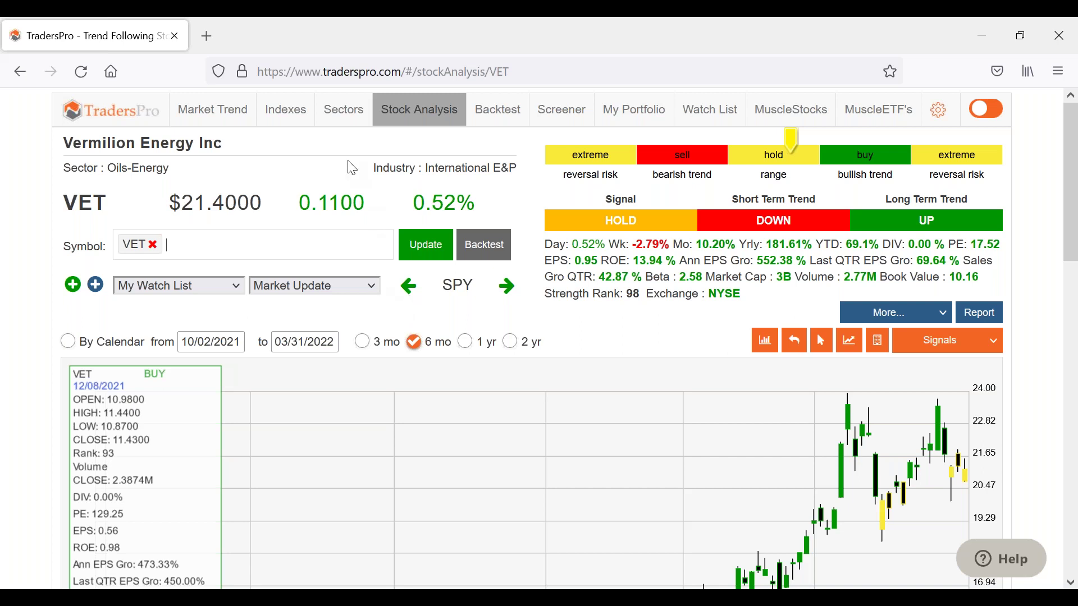
pyautogui.click(341, 125)
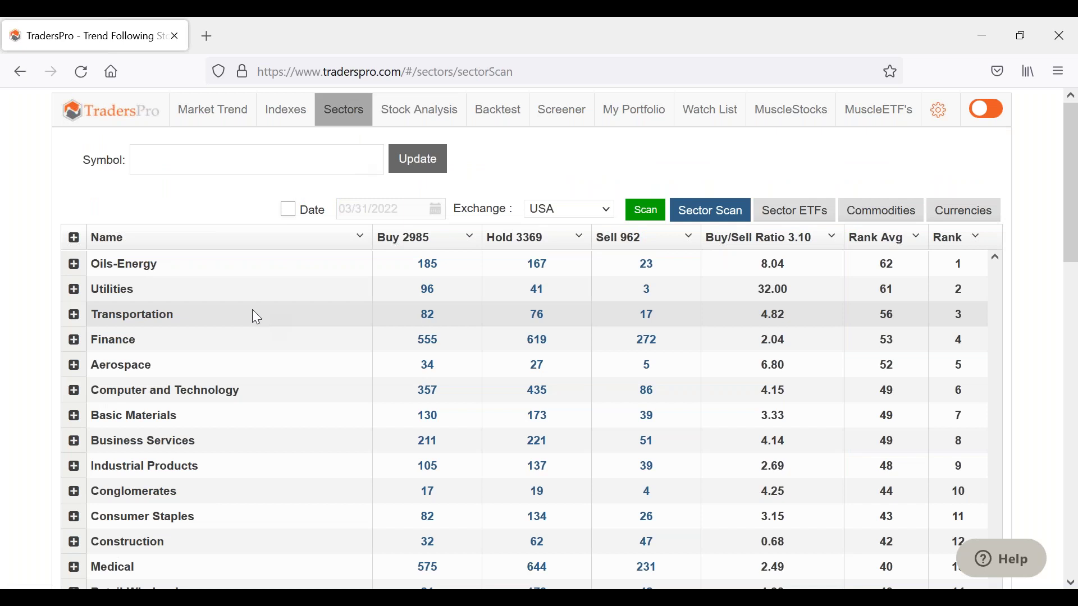
pyautogui.click(536, 274)
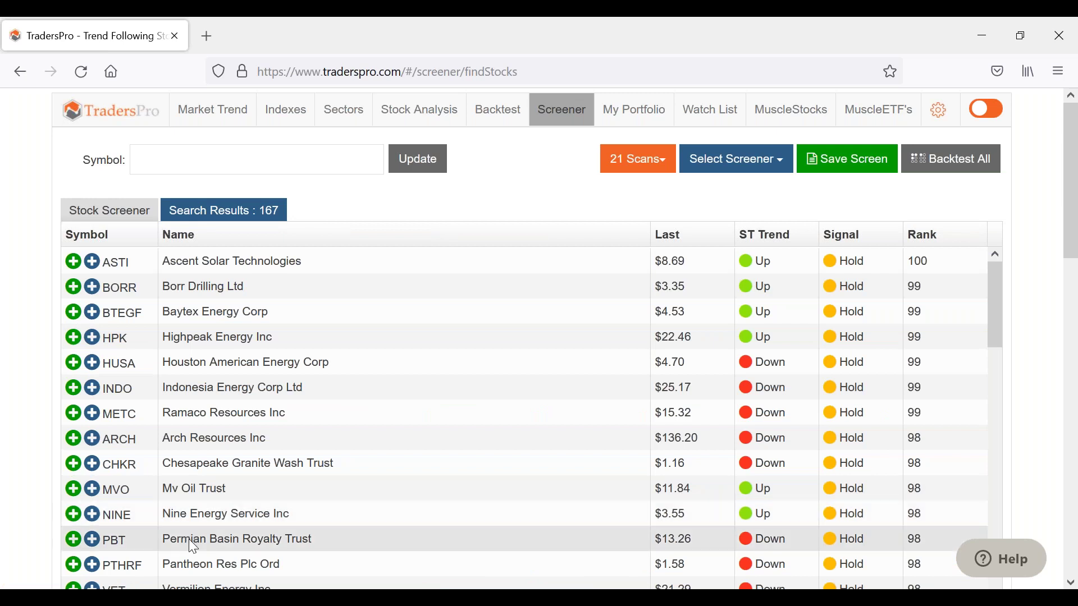
# - Add VET to the Stock Specific Class watch list from the Oils-Energy results
pyautogui.scroll(-1, 189, 528)
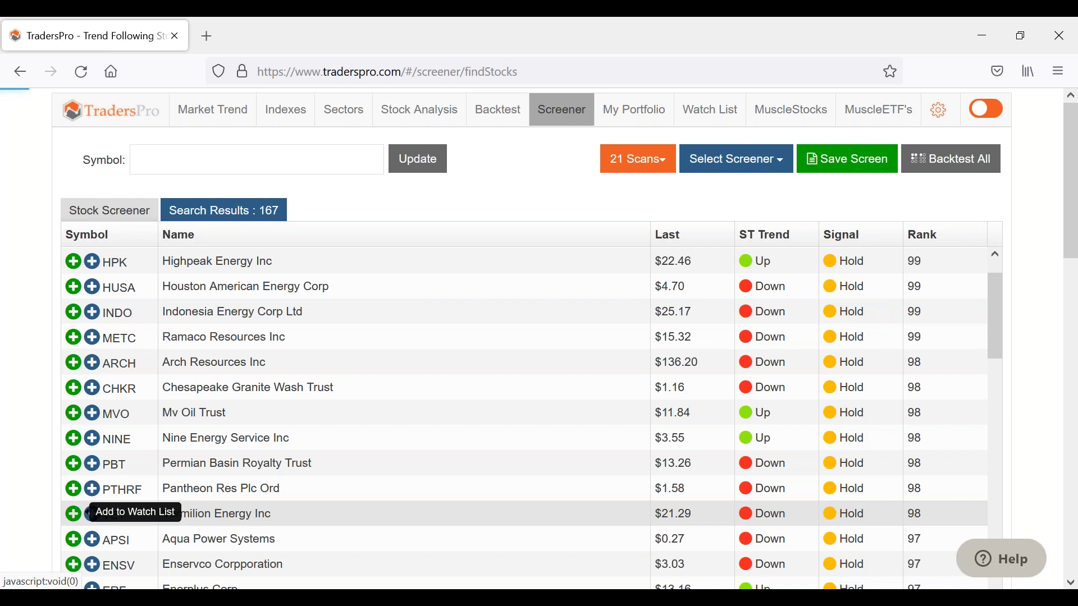
pyautogui.click(71, 519)
pyautogui.click(490, 247)
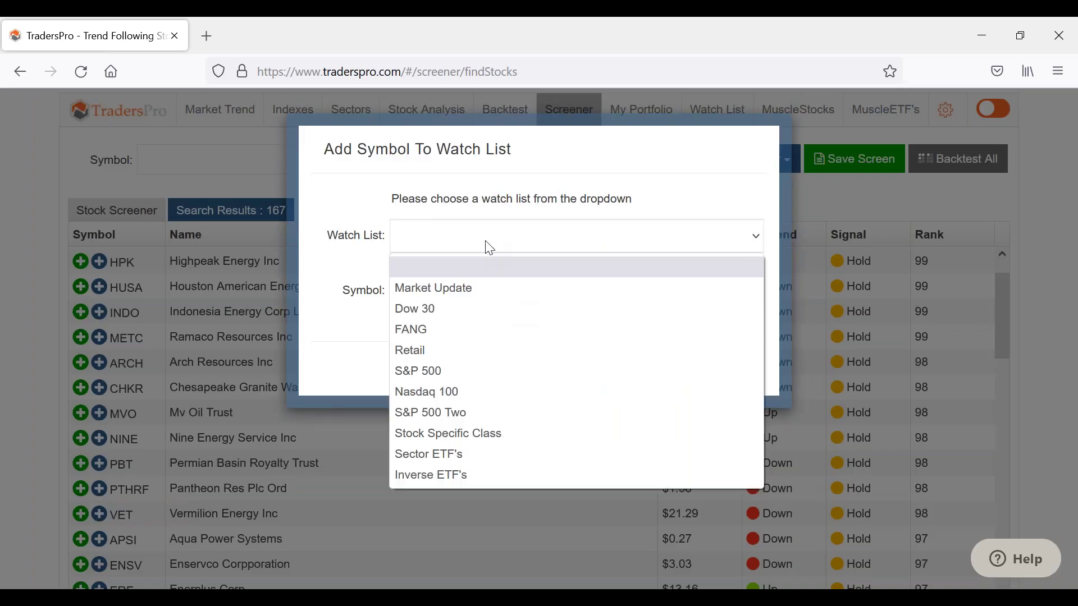
pyautogui.click(448, 433)
pyautogui.click(645, 375)
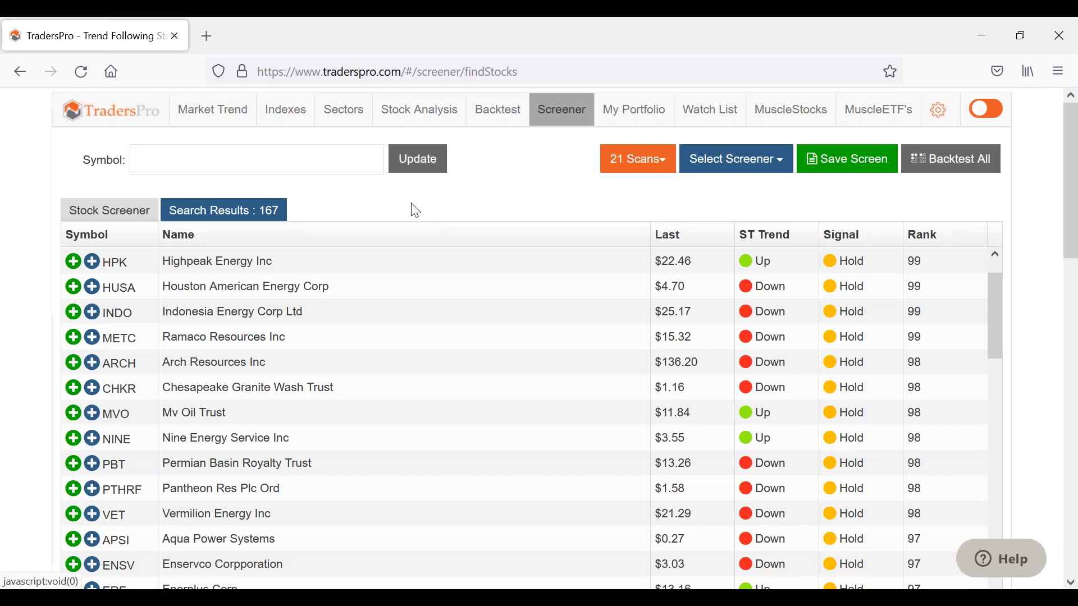
# - List the Hold-rated Transportation stocks from the sector scan and open the chart analysis for GRIN
pyautogui.click(344, 111)
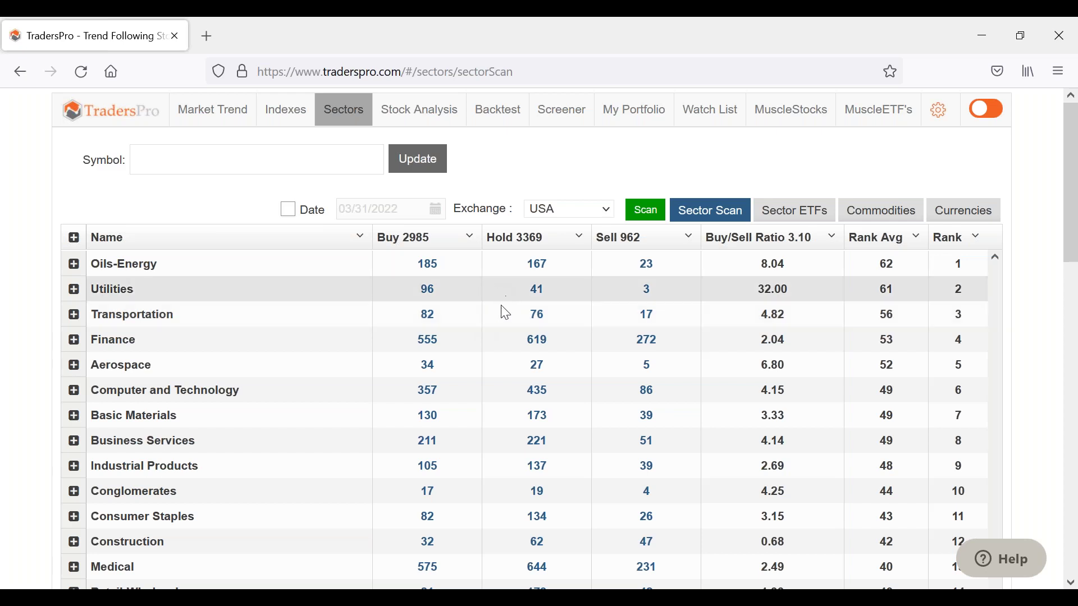
pyautogui.click(539, 321)
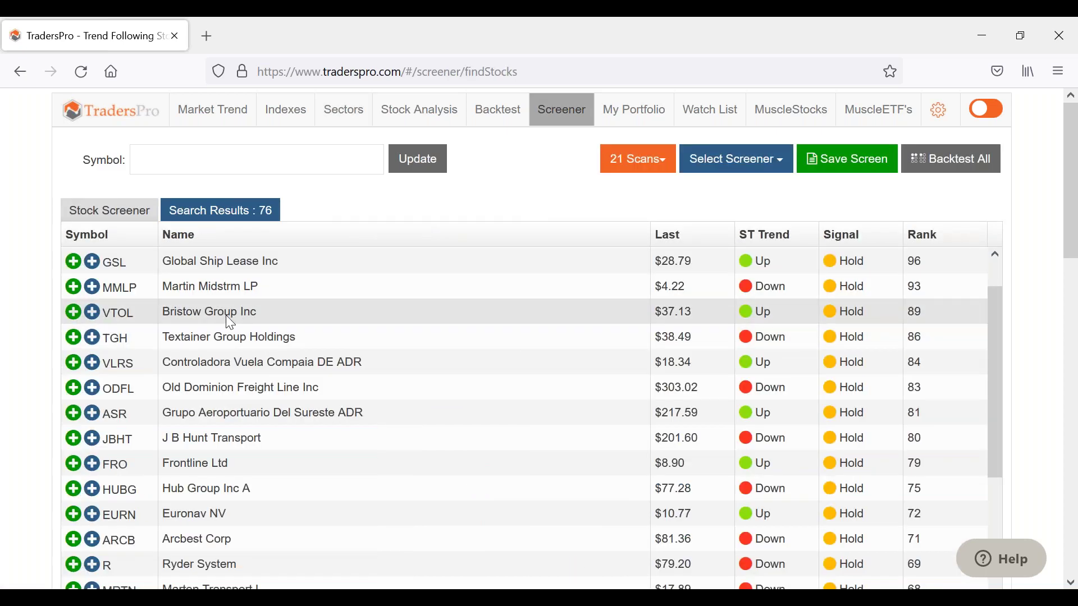
pyautogui.scroll(-1, 205, 380)
pyautogui.scroll(1, 208, 384)
pyautogui.scroll(1, 205, 380)
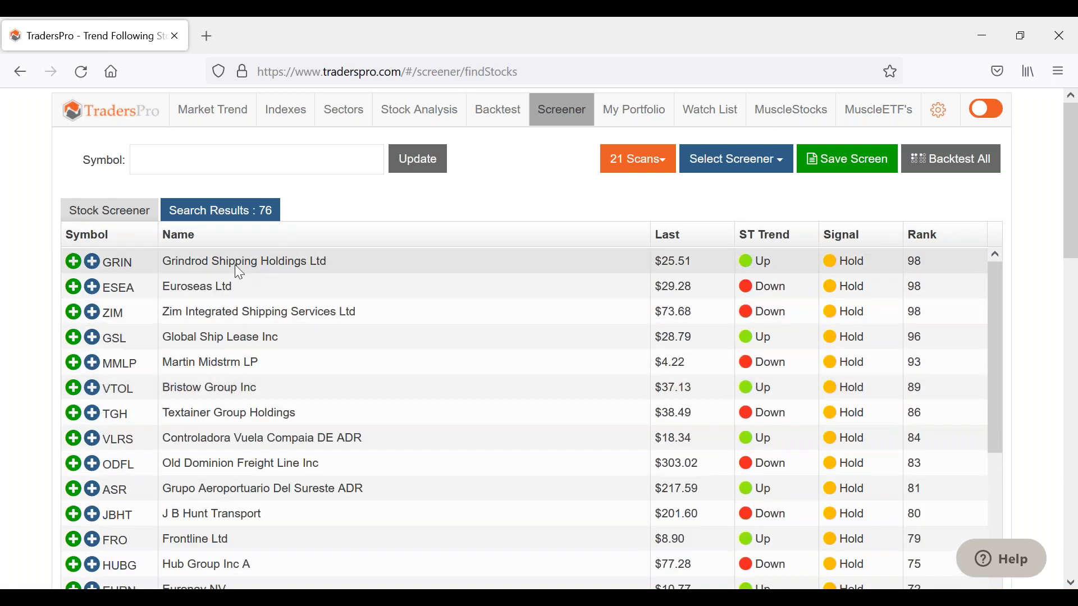
pyautogui.click(188, 274)
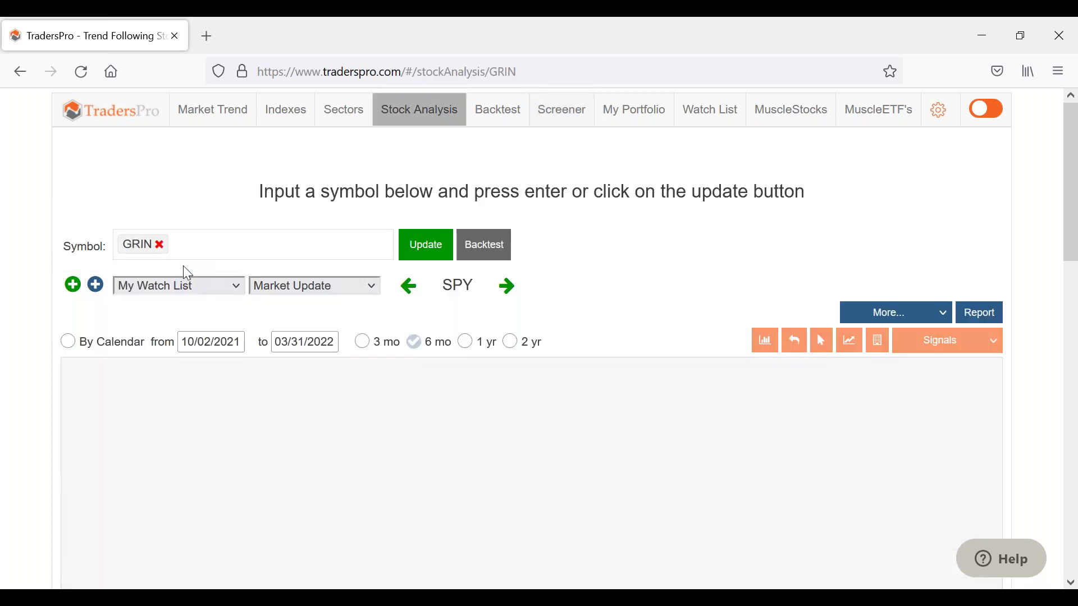
pyautogui.scroll(-2, 495, 419)
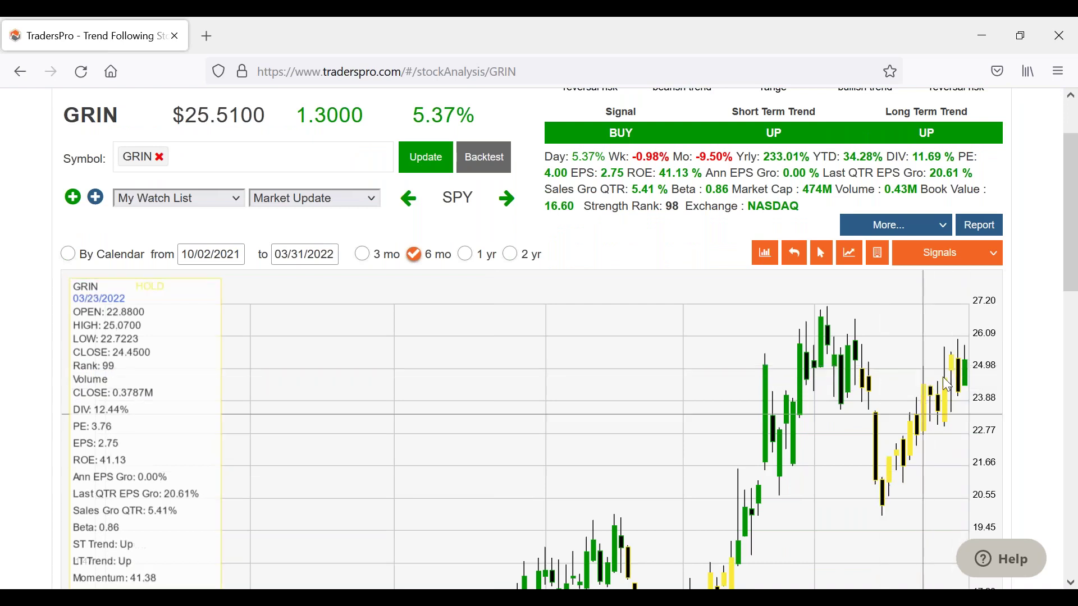
pyautogui.scroll(-2, 956, 365)
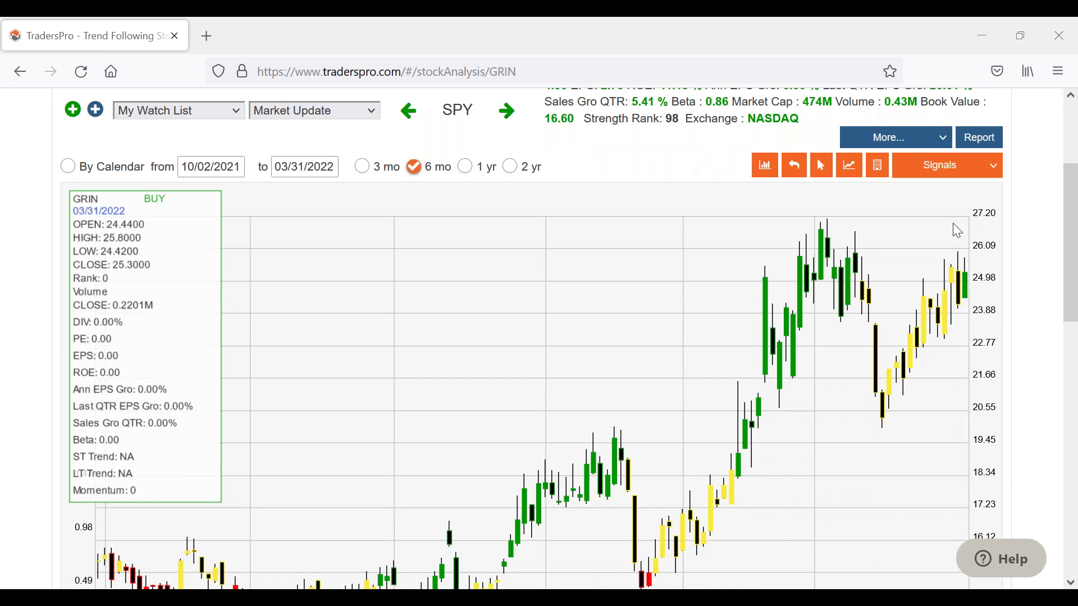
# - Trace GRIN's March drop and recovery, replace it with a trace of the January drop and following rally, and erase the drawing
pyautogui.moveTo(820, 238)
pyautogui.mouseDown()
pyautogui.moveTo(865, 433)
pyautogui.moveTo(954, 266)
pyautogui.mouseUp()
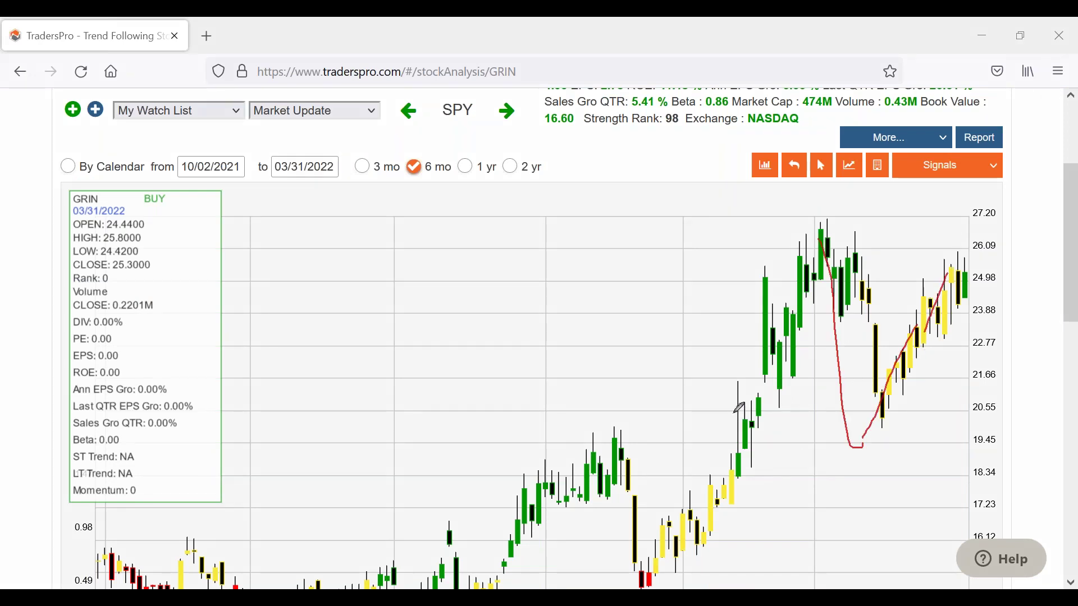
pyautogui.hotkey('ctrl', 'z')
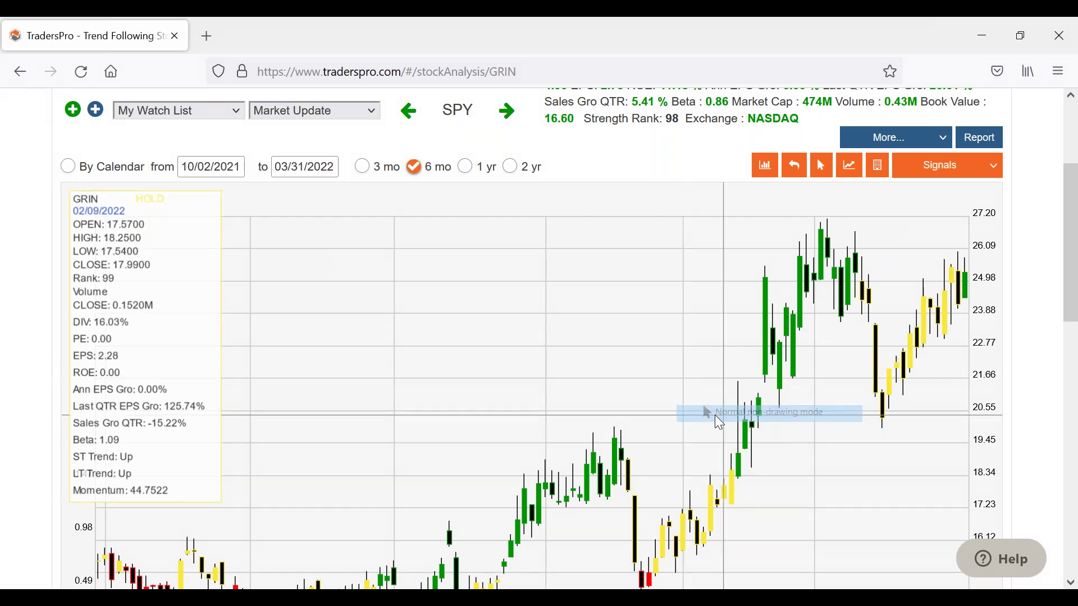
pyautogui.scroll(-3, 1060, 247)
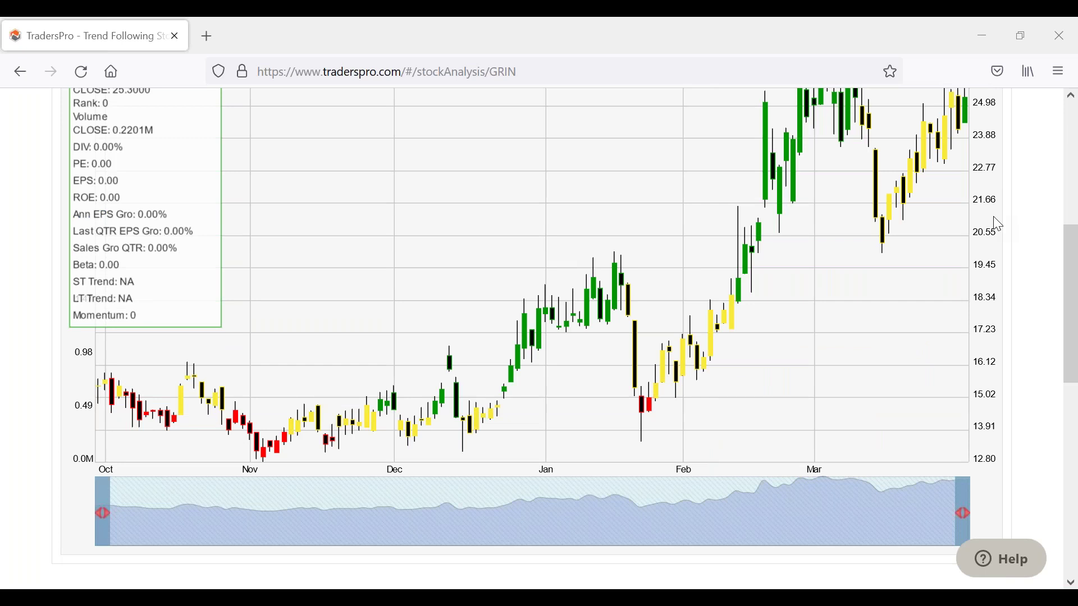
pyautogui.moveTo(618, 284)
pyautogui.mouseDown()
pyautogui.moveTo(644, 396)
pyautogui.moveTo(724, 282)
pyautogui.moveTo(824, 41)
pyautogui.mouseUp()
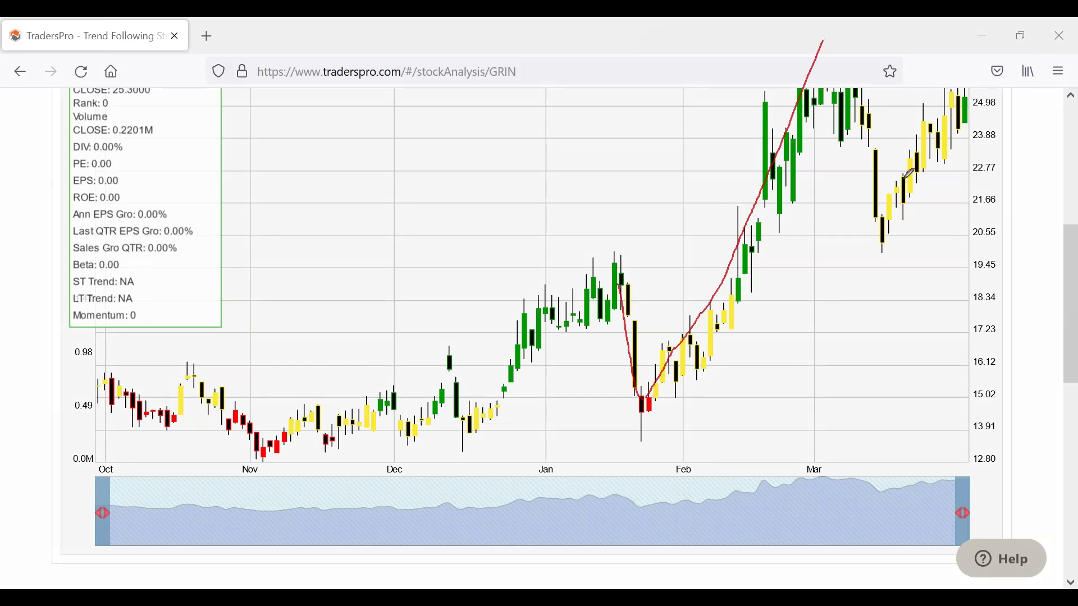
pyautogui.rightClick(890, 375)
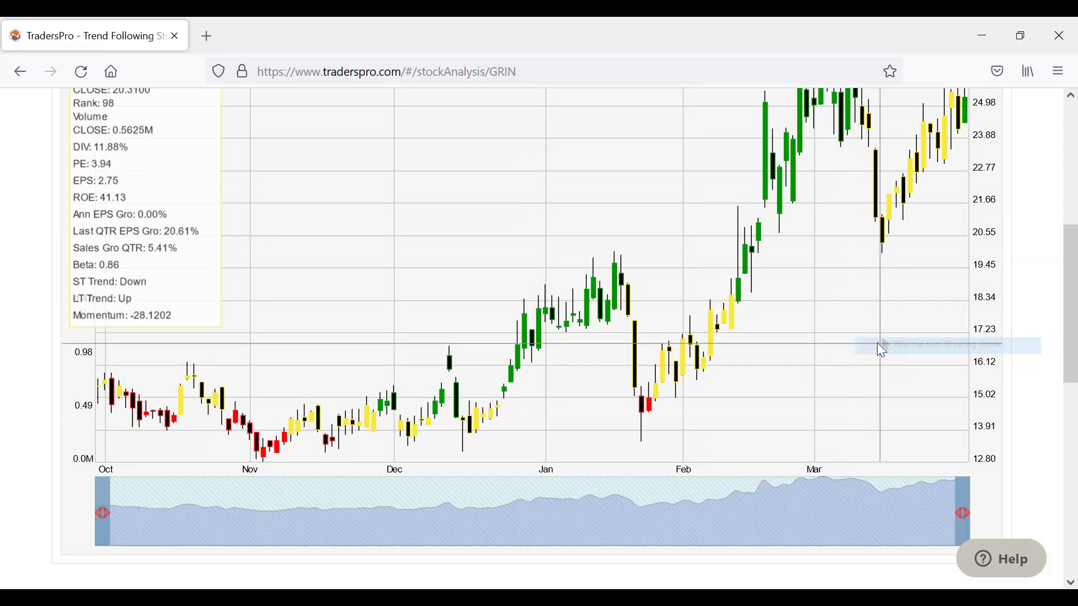
# - Add GRIN to the Stock Specific Class watch list from its chart analysis
pyautogui.scroll(2, 837, 119)
pyautogui.scroll(1, 901, 244)
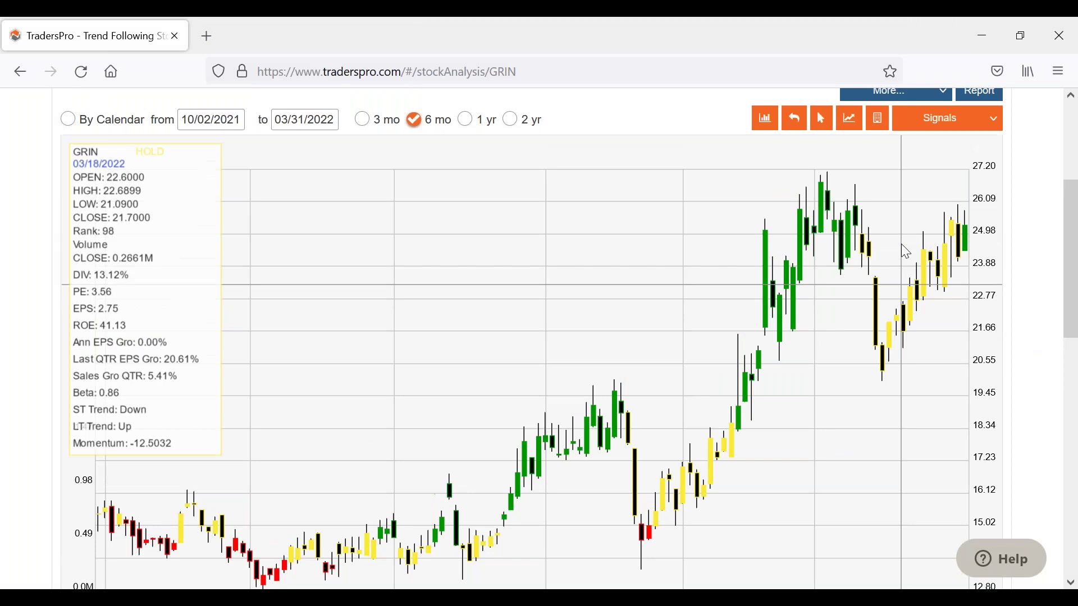
pyautogui.scroll(2, 902, 245)
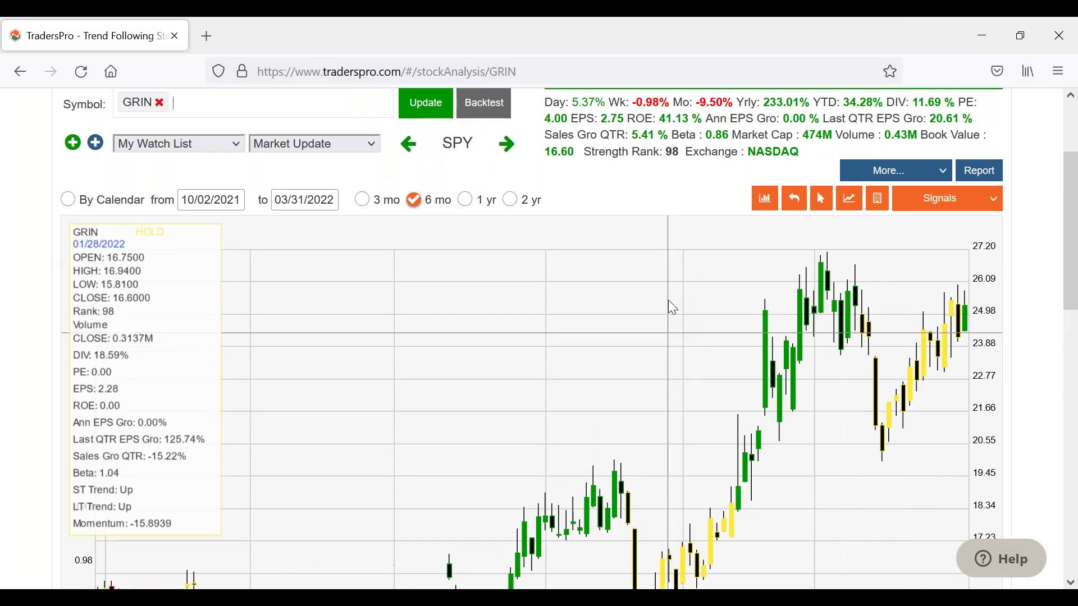
pyautogui.scroll(3, 672, 308)
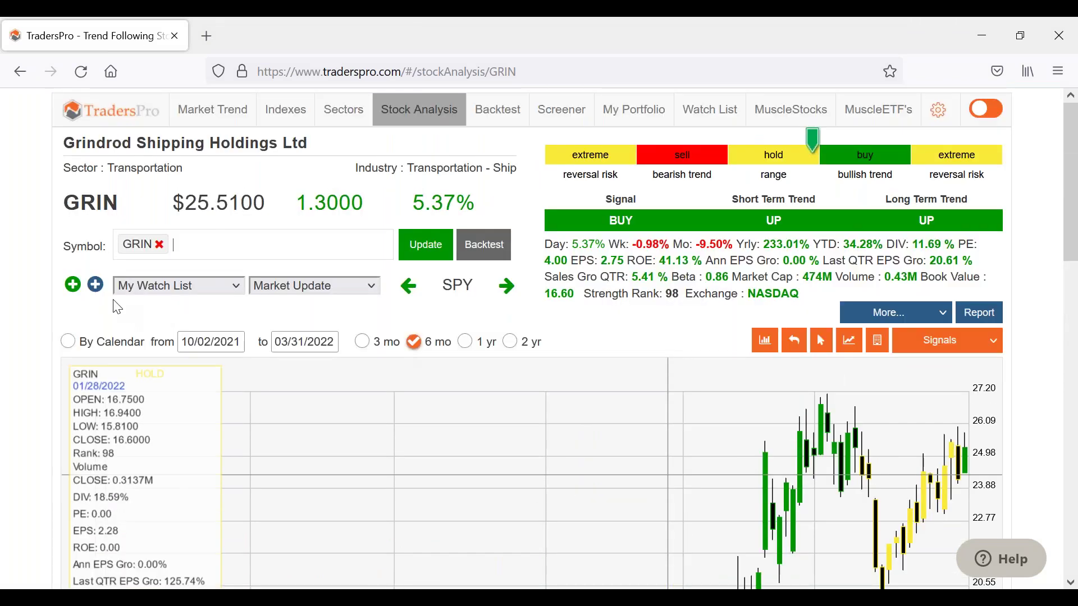
pyautogui.click(73, 287)
pyautogui.click(505, 236)
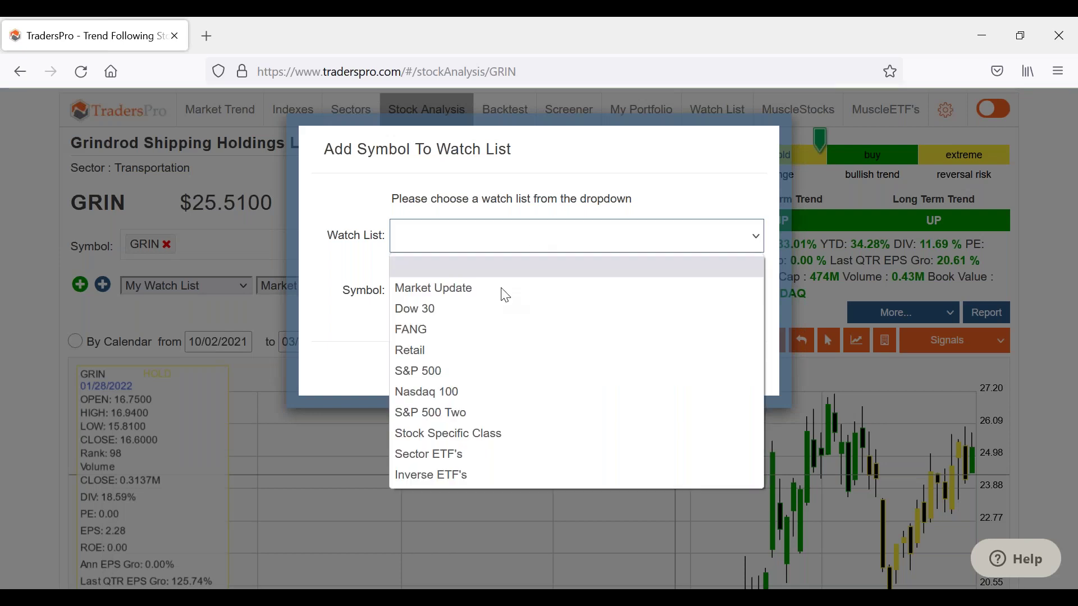
pyautogui.click(446, 435)
pyautogui.click(645, 370)
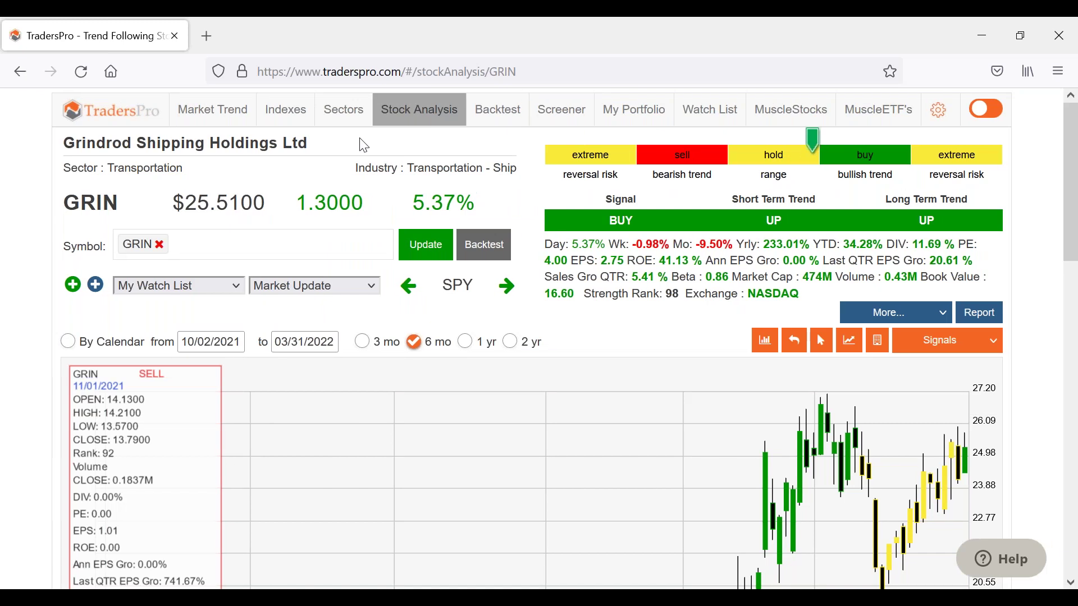
# - List the Hold-rated Aerospace stocks from the sector scan and mark the highest rank in the results
pyautogui.click(357, 117)
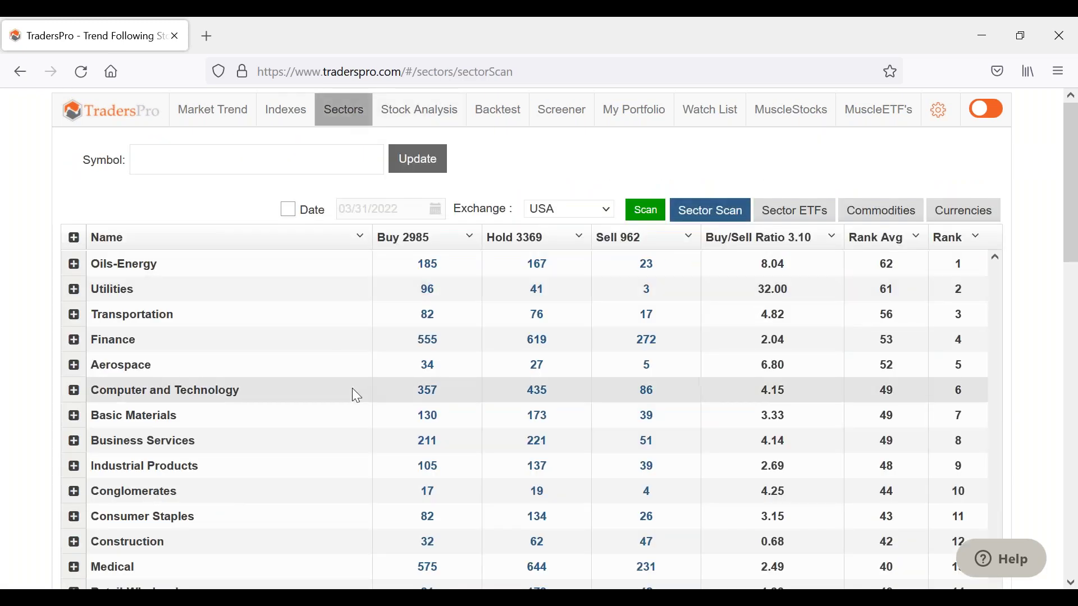
pyautogui.click(540, 372)
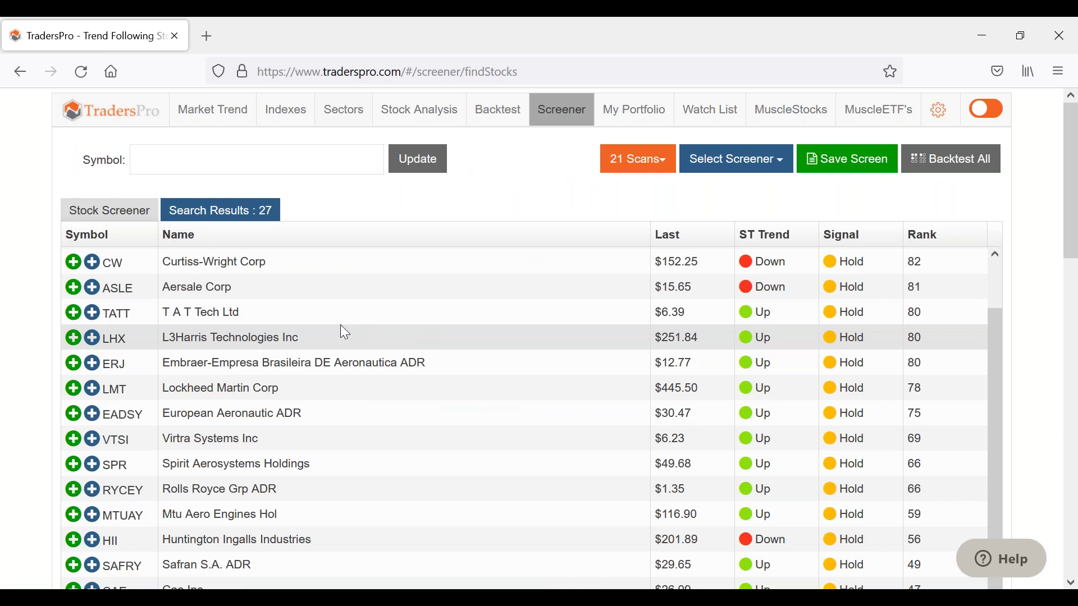
pyautogui.scroll(2, 341, 326)
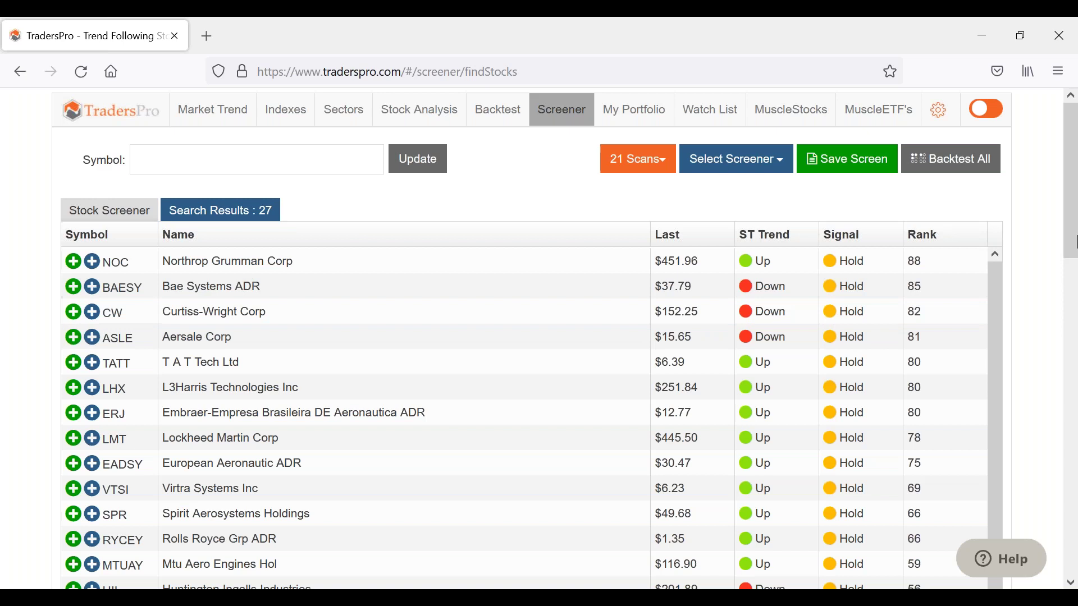
pyautogui.moveTo(907, 243)
pyautogui.mouseDown()
pyautogui.moveTo(884, 368)
pyautogui.moveTo(884, 467)
pyautogui.moveTo(938, 508)
pyautogui.moveTo(921, 250)
pyautogui.moveTo(905, 245)
pyautogui.mouseUp()
# - List the Buy-rated Aerospace stocks, circle ESLT's rank and mark the ranks listed beneath it
pyautogui.click(335, 121)
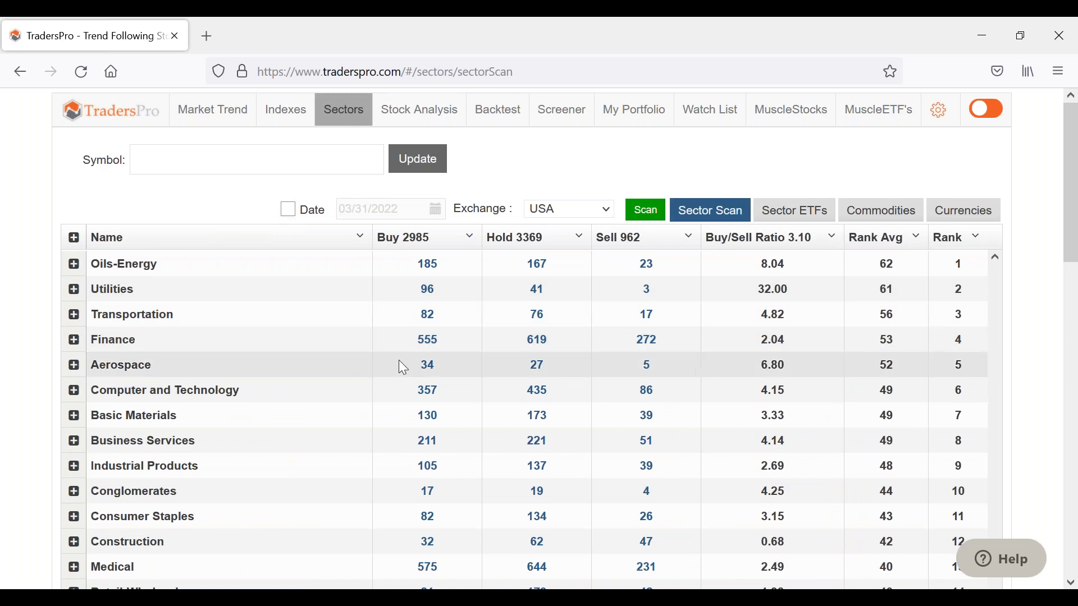
pyautogui.click(426, 366)
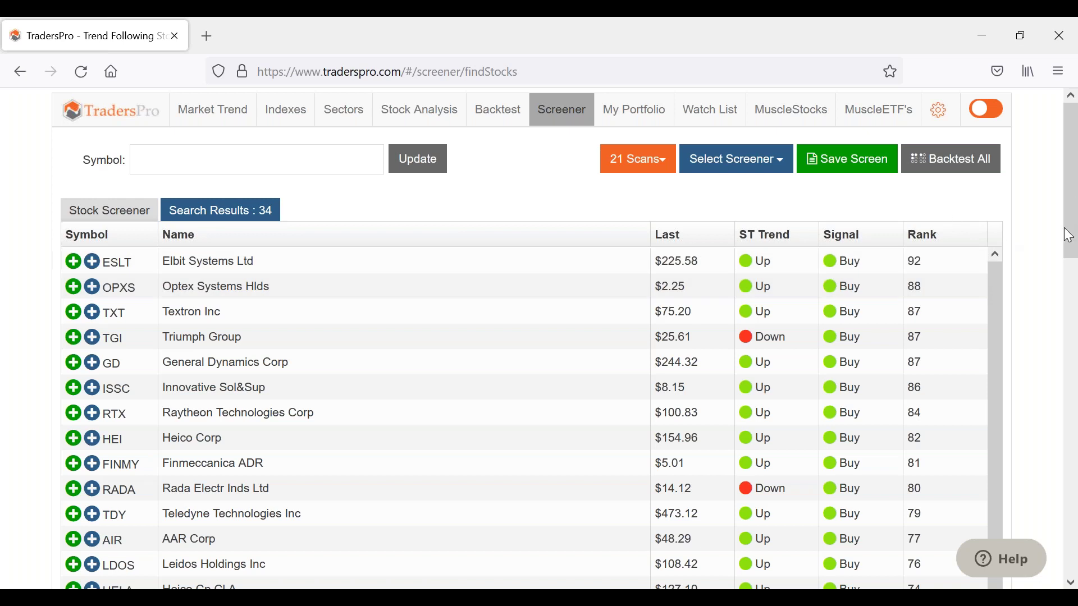
pyautogui.moveTo(923, 242)
pyautogui.mouseDown()
pyautogui.moveTo(904, 247)
pyautogui.moveTo(919, 271)
pyautogui.moveTo(919, 245)
pyautogui.mouseUp()
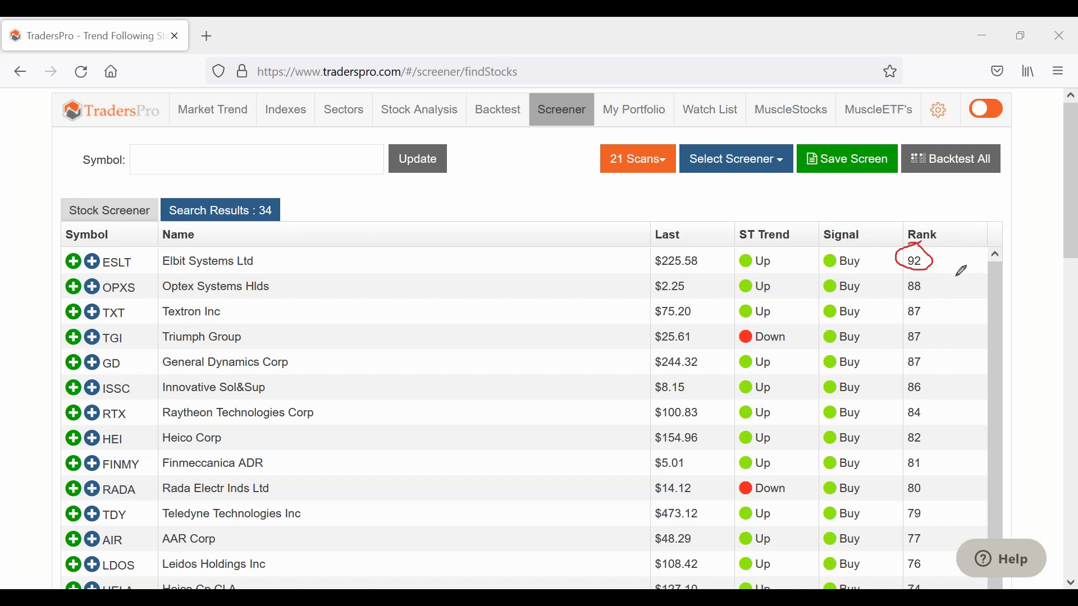
pyautogui.moveTo(928, 278); pyautogui.dragTo(899, 436)
pyautogui.moveTo(936, 470); pyautogui.dragTo(917, 306)
# - Return to the sector scan and reopen the Hold-rated Aerospace stocks
pyautogui.click(339, 116)
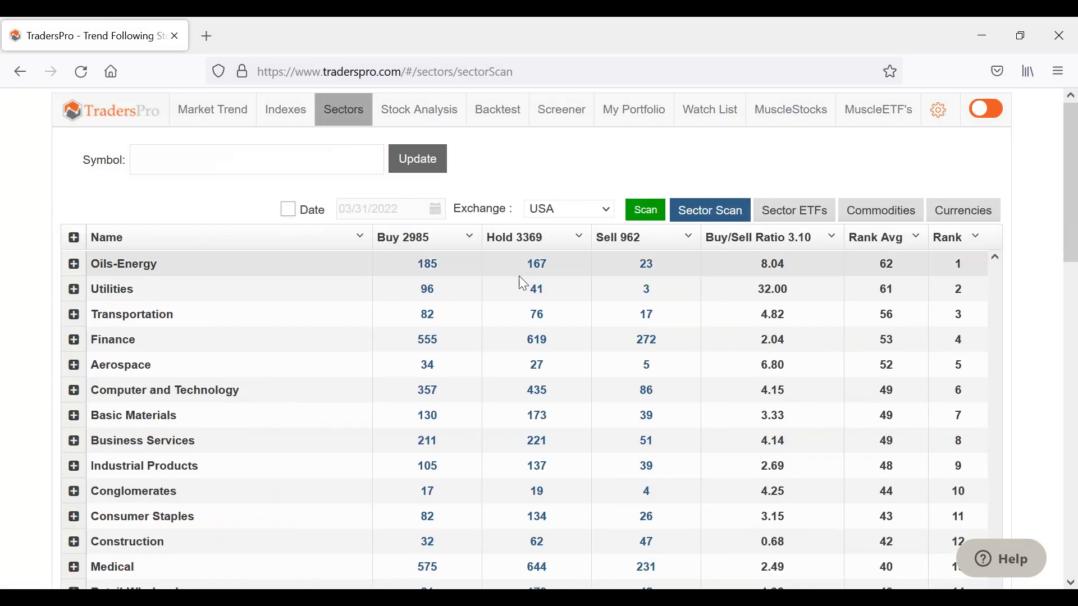
pyautogui.click(538, 371)
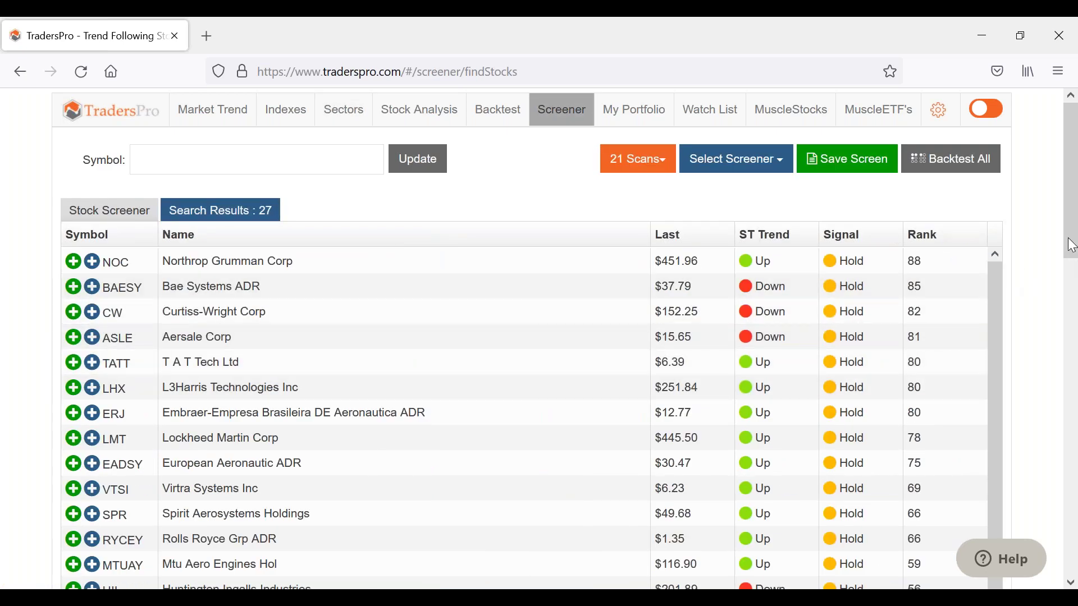
# - Circle the ranks from 88 down to 80 and the matching symbols NOC through ERJ, and clear the markings
pyautogui.moveTo(911, 252)
pyautogui.mouseDown()
pyautogui.moveTo(889, 321)
pyautogui.moveTo(909, 420)
pyautogui.moveTo(948, 399)
pyautogui.moveTo(958, 257)
pyautogui.moveTo(911, 250)
pyautogui.moveTo(872, 315)
pyautogui.moveTo(985, 299)
pyautogui.moveTo(877, 246)
pyautogui.mouseUp()
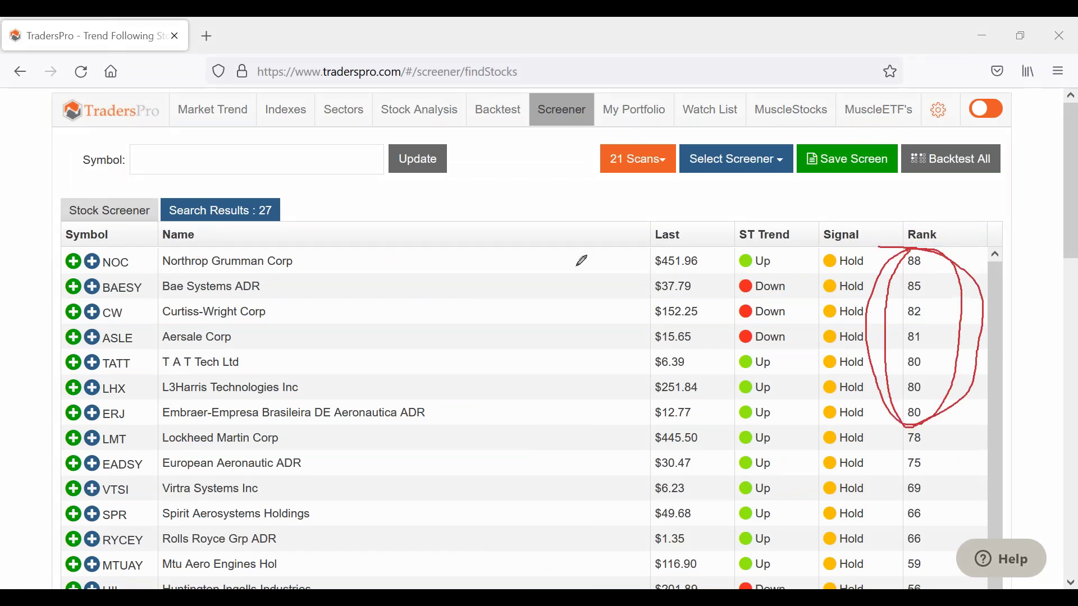
pyautogui.moveTo(202, 238)
pyautogui.mouseDown()
pyautogui.moveTo(12, 309)
pyautogui.moveTo(111, 416)
pyautogui.mouseUp()
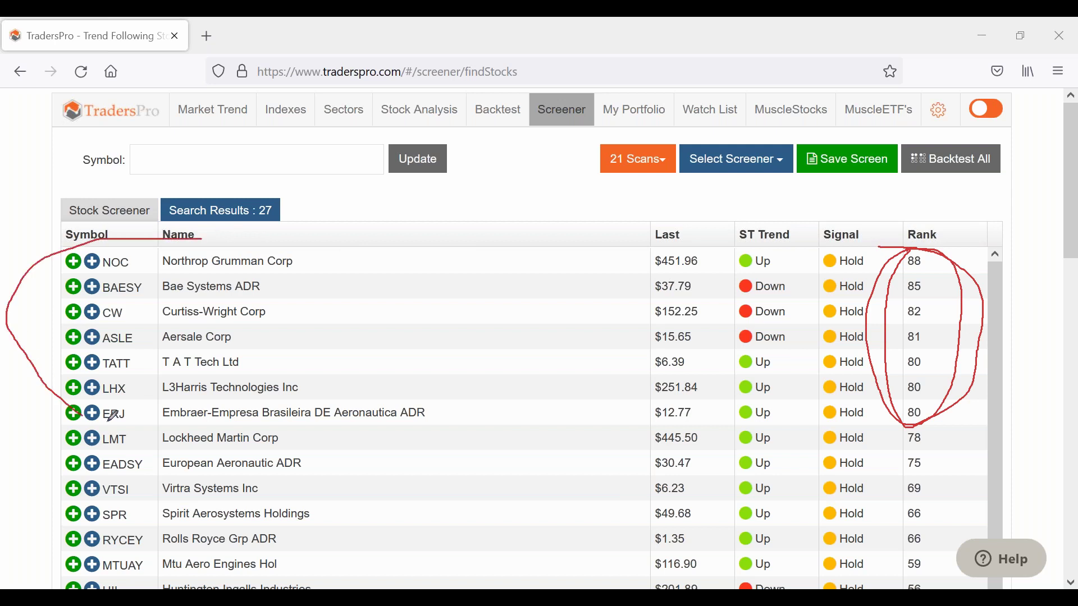
pyautogui.moveTo(37, 407); pyautogui.dragTo(231, 425)
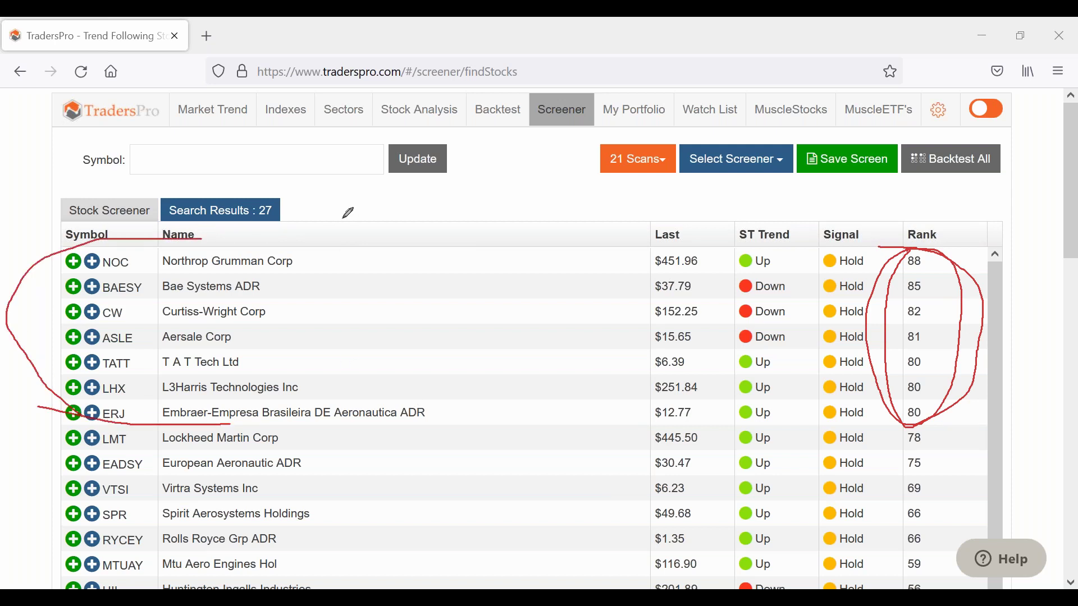
pyautogui.press('e')
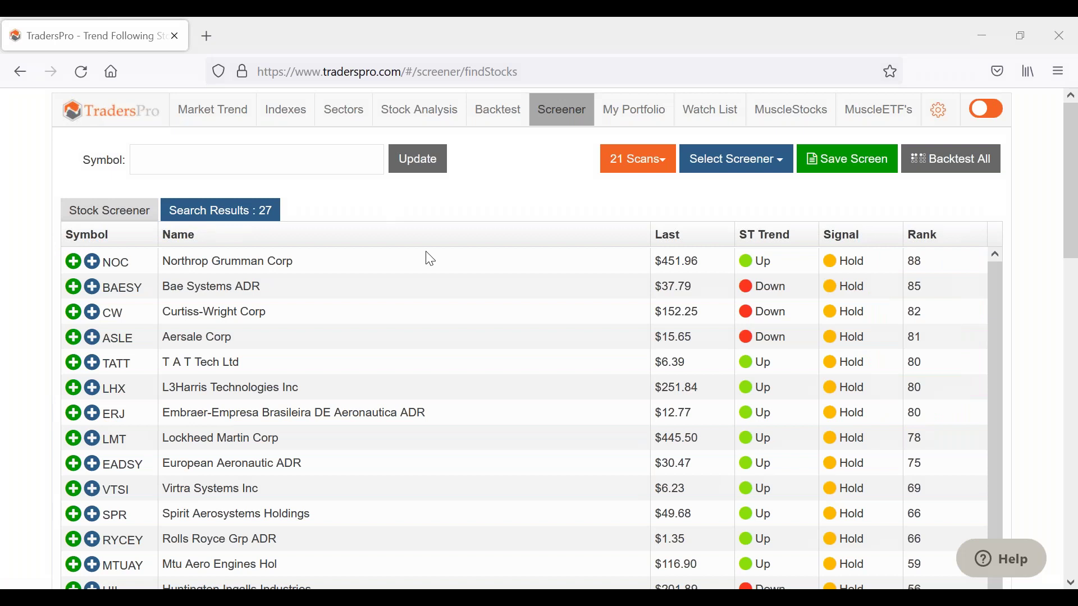
# - Open the NOC chart, trace the March pullback and rebound, and circle the latest dip candle
pyautogui.click(225, 262)
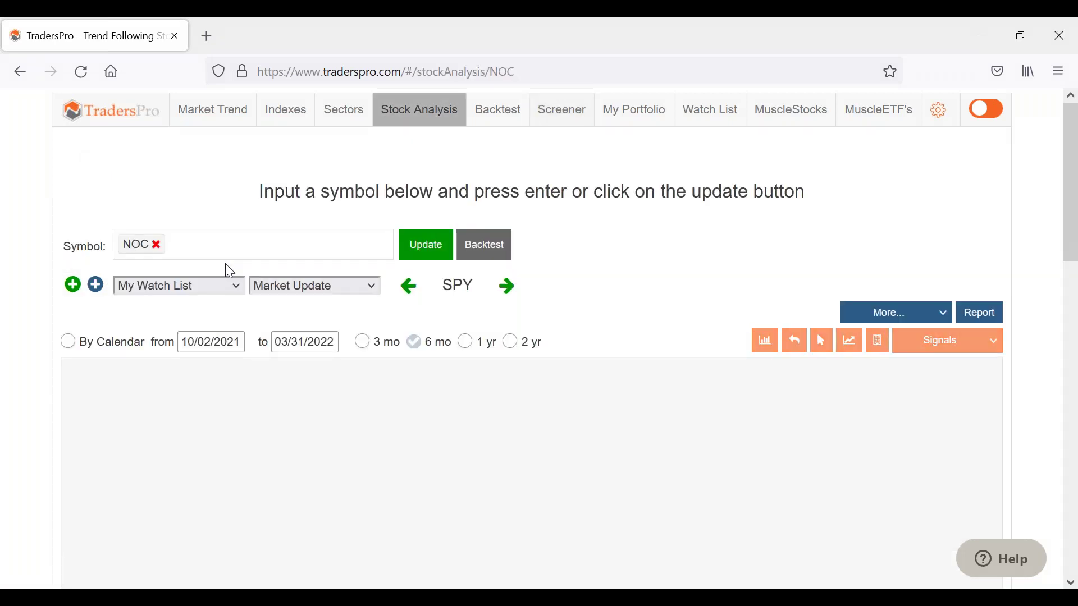
pyautogui.scroll(-3, 974, 223)
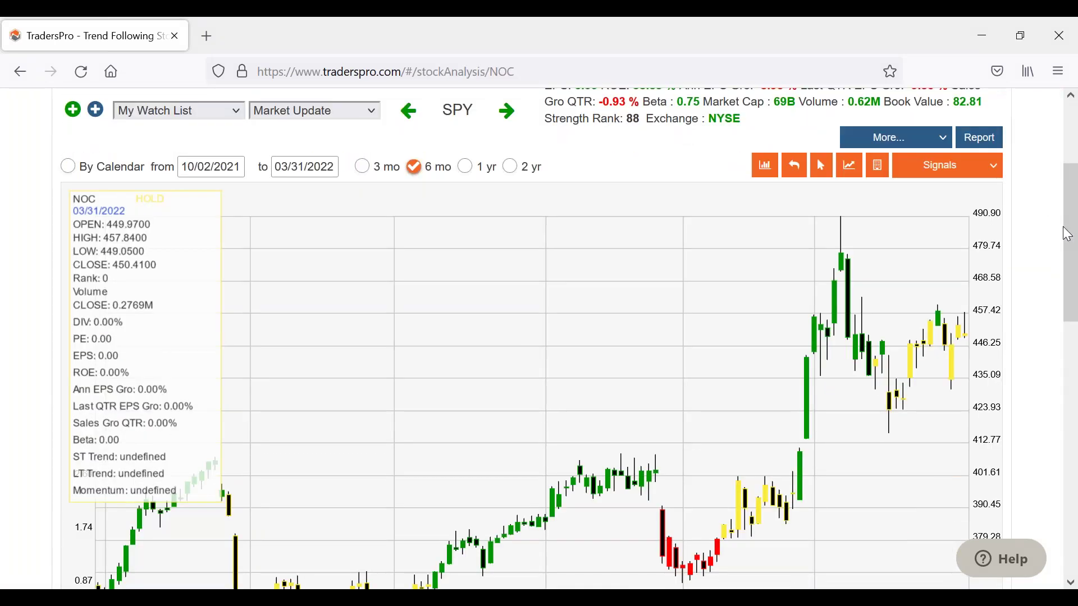
pyautogui.moveTo(835, 260)
pyautogui.mouseDown()
pyautogui.moveTo(894, 411)
pyautogui.moveTo(937, 324)
pyautogui.mouseUp()
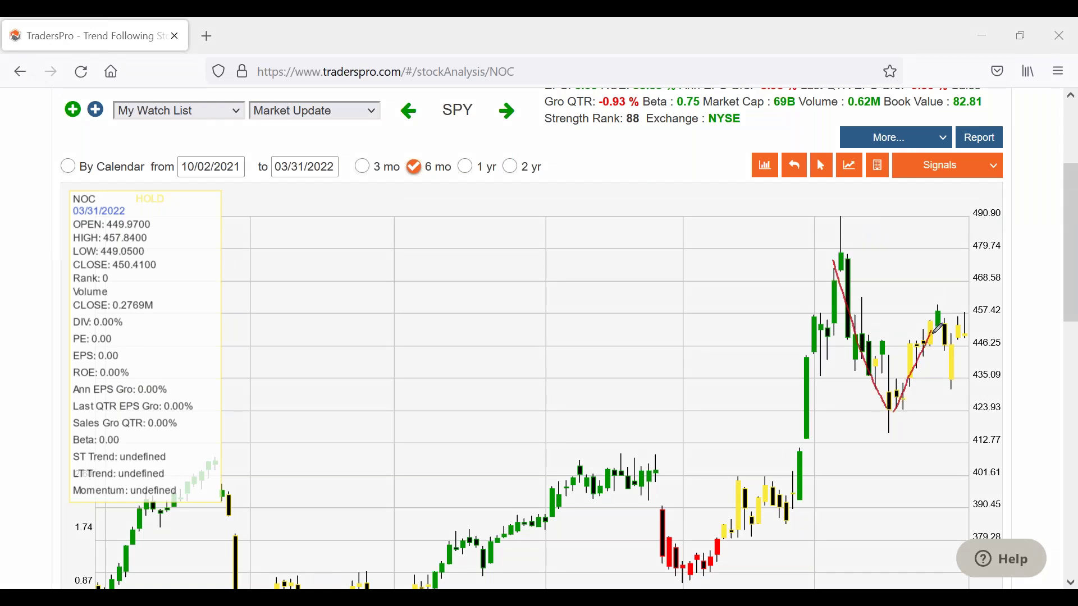
pyautogui.moveTo(943, 356)
pyautogui.mouseDown()
pyautogui.moveTo(948, 379)
pyautogui.moveTo(966, 375)
pyautogui.moveTo(932, 381)
pyautogui.mouseUp()
pyautogui.moveTo(954, 340)
pyautogui.mouseDown()
pyautogui.moveTo(969, 379)
pyautogui.moveTo(960, 336)
pyautogui.mouseUp()
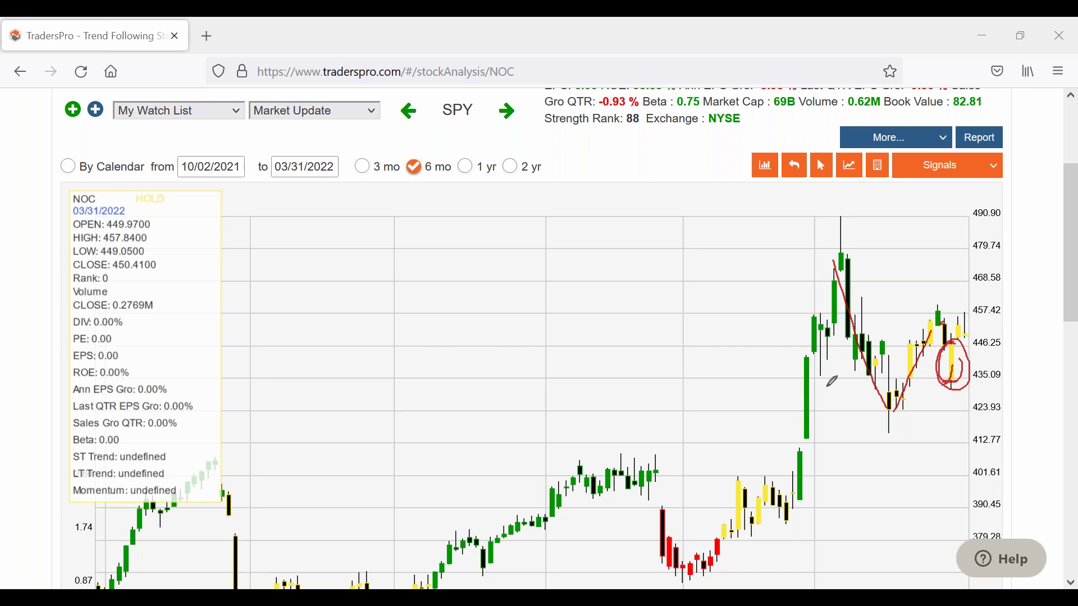
# - Underline NOC's mid-March low, retrace the decline, circle the recent swing high with an upward stroke, and clear the drawings
pyautogui.moveTo(888, 399)
pyautogui.mouseDown()
pyautogui.moveTo(820, 405)
pyautogui.moveTo(922, 403)
pyautogui.mouseUp()
pyautogui.moveTo(853, 257)
pyautogui.mouseDown()
pyautogui.moveTo(862, 345)
pyautogui.moveTo(883, 399)
pyautogui.mouseUp()
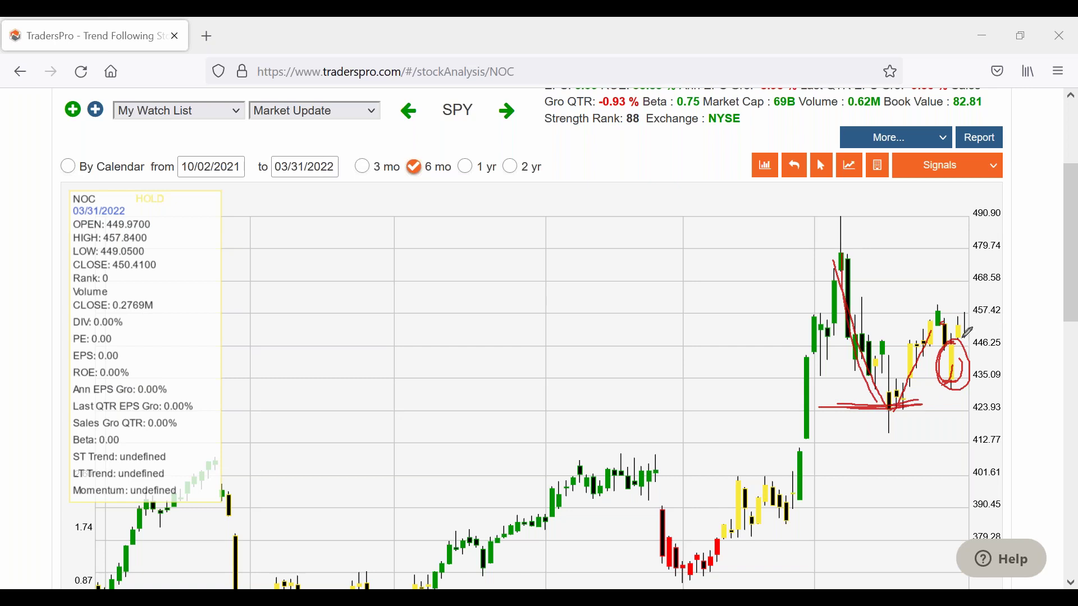
pyautogui.moveTo(964, 335); pyautogui.dragTo(971, 294)
pyautogui.moveTo(962, 310)
pyautogui.mouseDown()
pyautogui.moveTo(922, 321)
pyautogui.moveTo(940, 317)
pyautogui.moveTo(961, 387)
pyautogui.mouseUp()
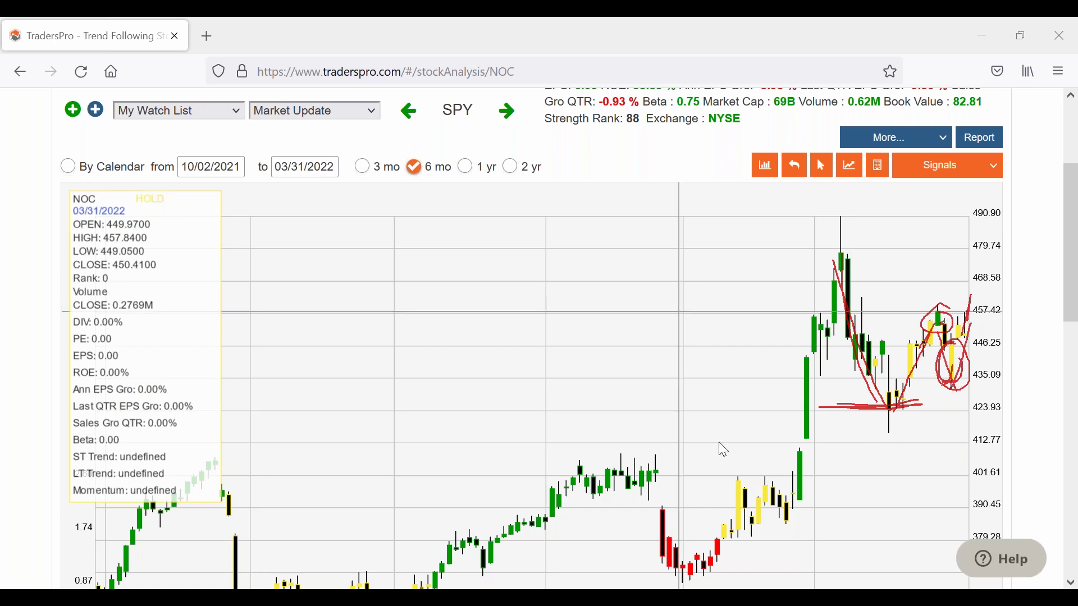
pyautogui.press('Escape')
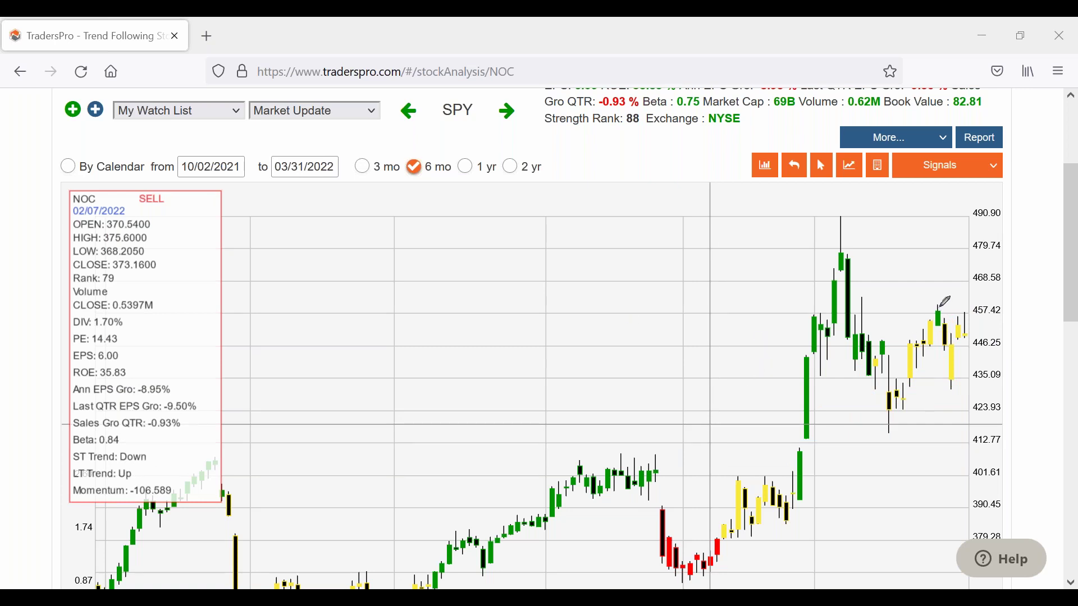
# - Circle NOC's recent green high, mark the March low with an underline and X, draw an arrow down to a second X, and clear them
pyautogui.moveTo(936, 307)
pyautogui.mouseDown()
pyautogui.moveTo(925, 317)
pyautogui.moveTo(944, 309)
pyautogui.mouseUp()
pyautogui.moveTo(877, 432)
pyautogui.mouseDown()
pyautogui.moveTo(905, 433)
pyautogui.moveTo(902, 445)
pyautogui.mouseUp()
pyautogui.moveTo(896, 440); pyautogui.dragTo(887, 453)
pyautogui.moveTo(939, 336)
pyautogui.mouseDown()
pyautogui.moveTo(961, 453)
pyautogui.moveTo(947, 462)
pyautogui.mouseUp()
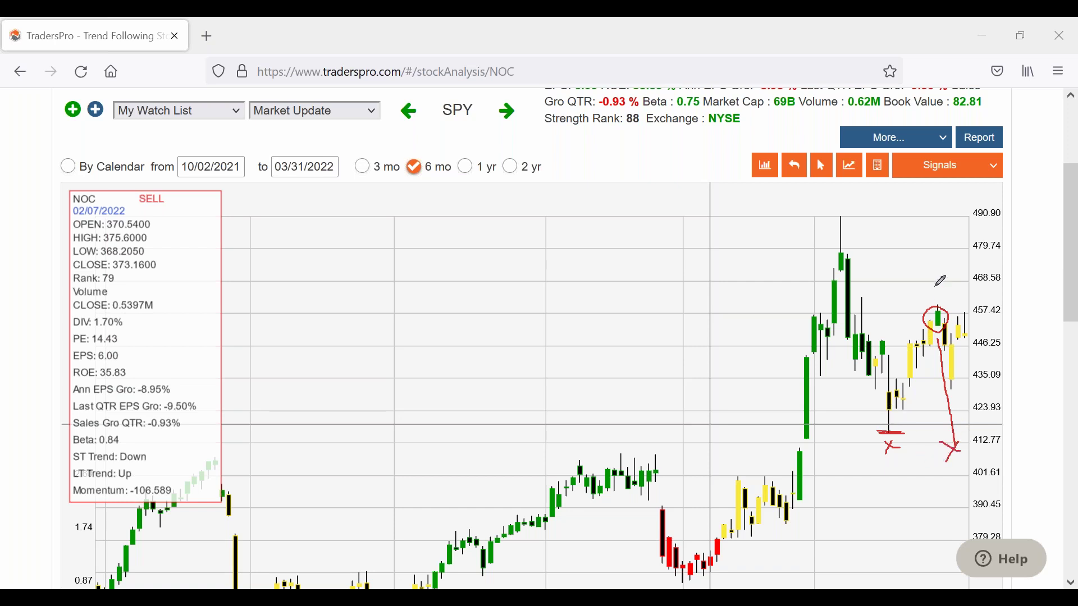
pyautogui.moveTo(943, 434)
pyautogui.mouseDown()
pyautogui.moveTo(934, 451)
pyautogui.moveTo(954, 443)
pyautogui.mouseUp()
pyautogui.press('Escape')
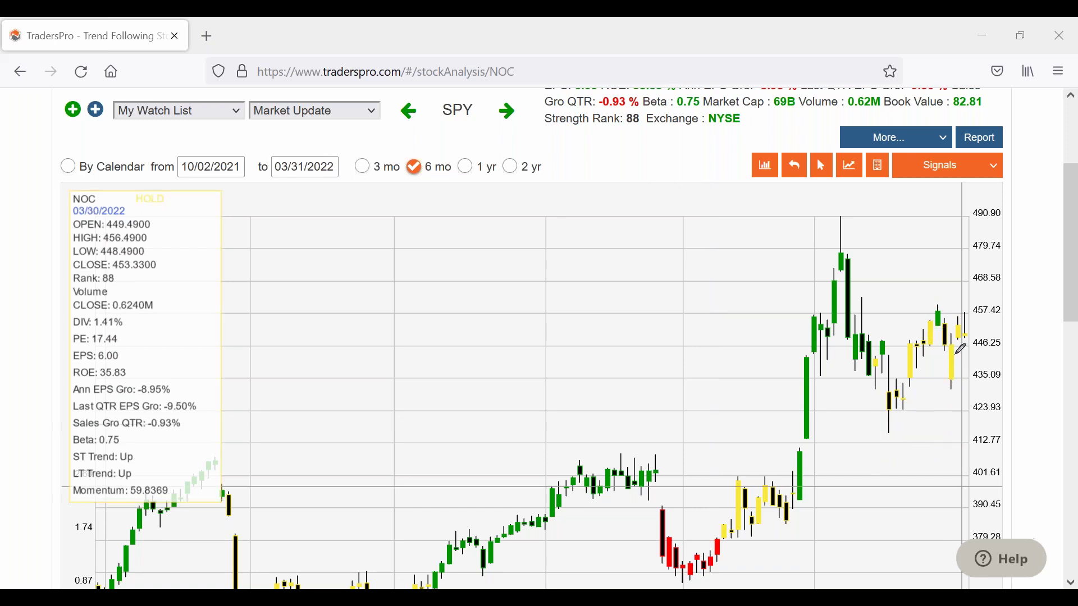
# - Circle NOC's latest pullback as a higher low with an arrow, marking B above the last candles and X beneath the dip
pyautogui.moveTo(935, 371); pyautogui.dragTo(931, 378)
pyautogui.moveTo(901, 425)
pyautogui.mouseDown()
pyautogui.moveTo(956, 392)
pyautogui.moveTo(948, 411)
pyautogui.mouseUp()
pyautogui.moveTo(962, 331)
pyautogui.mouseDown()
pyautogui.moveTo(977, 285)
pyautogui.moveTo(975, 305)
pyautogui.mouseUp()
pyautogui.moveTo(972, 386)
pyautogui.mouseDown()
pyautogui.moveTo(955, 385)
pyautogui.moveTo(979, 384)
pyautogui.moveTo(954, 387)
pyautogui.moveTo(976, 393)
pyautogui.moveTo(971, 404)
pyautogui.mouseUp()
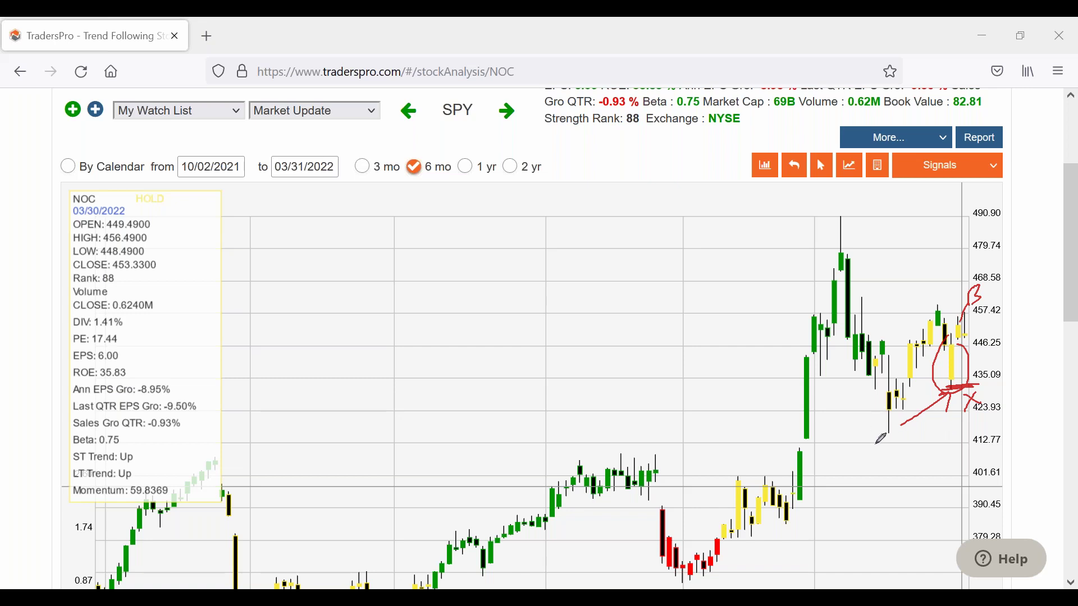
# - Draw a support line along NOC's earlier highs, trace the rally and pullback to it, mark an X below, and clear everything
pyautogui.moveTo(867, 437)
pyautogui.mouseDown()
pyautogui.moveTo(922, 431)
pyautogui.moveTo(854, 444)
pyautogui.mouseUp()
pyautogui.moveTo(234, 460)
pyautogui.mouseDown()
pyautogui.moveTo(411, 447)
pyautogui.moveTo(1040, 444)
pyautogui.mouseUp()
pyautogui.moveTo(776, 433)
pyautogui.mouseDown()
pyautogui.moveTo(863, 410)
pyautogui.moveTo(888, 456)
pyautogui.moveTo(946, 463)
pyautogui.moveTo(961, 453)
pyautogui.moveTo(926, 491)
pyautogui.mouseUp()
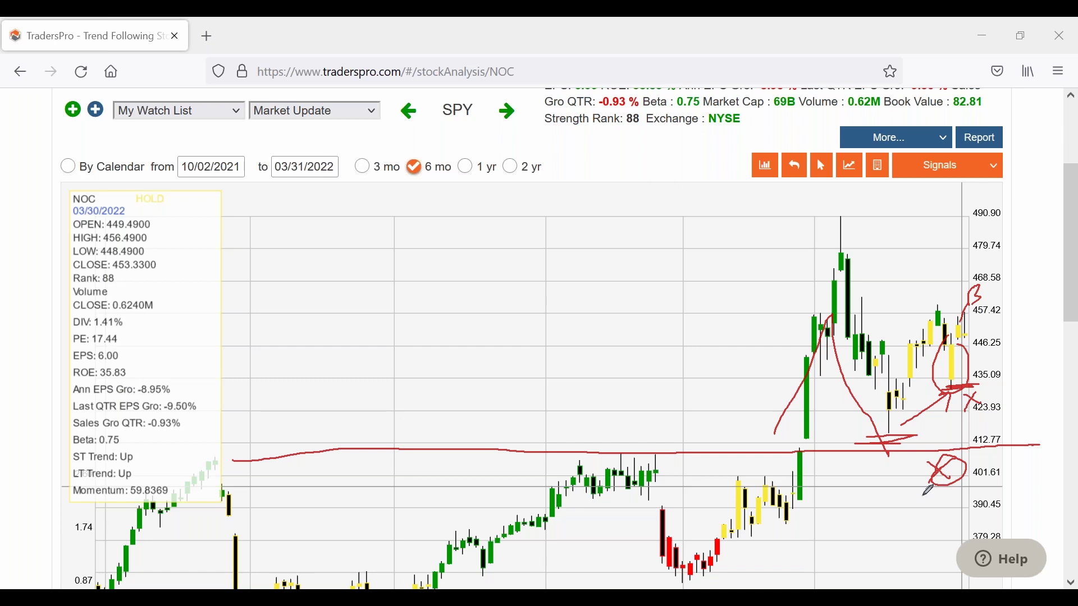
pyautogui.click(488, 235)
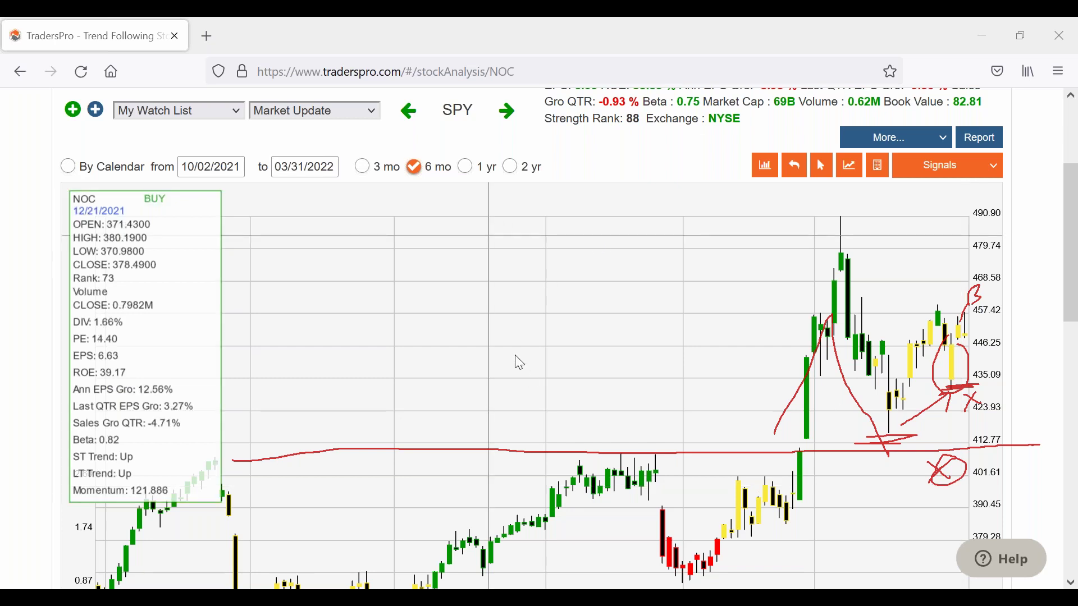
pyautogui.press('e')
pyautogui.click(542, 313)
pyautogui.click(930, 467)
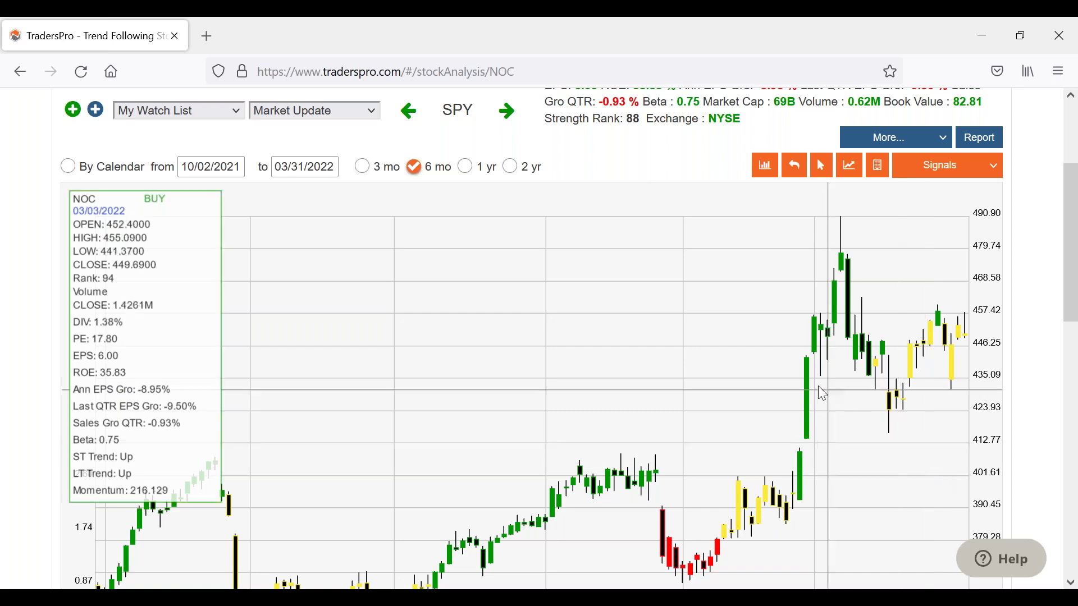
# - List the Hold-rated Computer and Technology stocks from the sector scan and open the Datadog (DDOG) chart
pyautogui.scroll(3, 820, 386)
pyautogui.scroll(3, 817, 374)
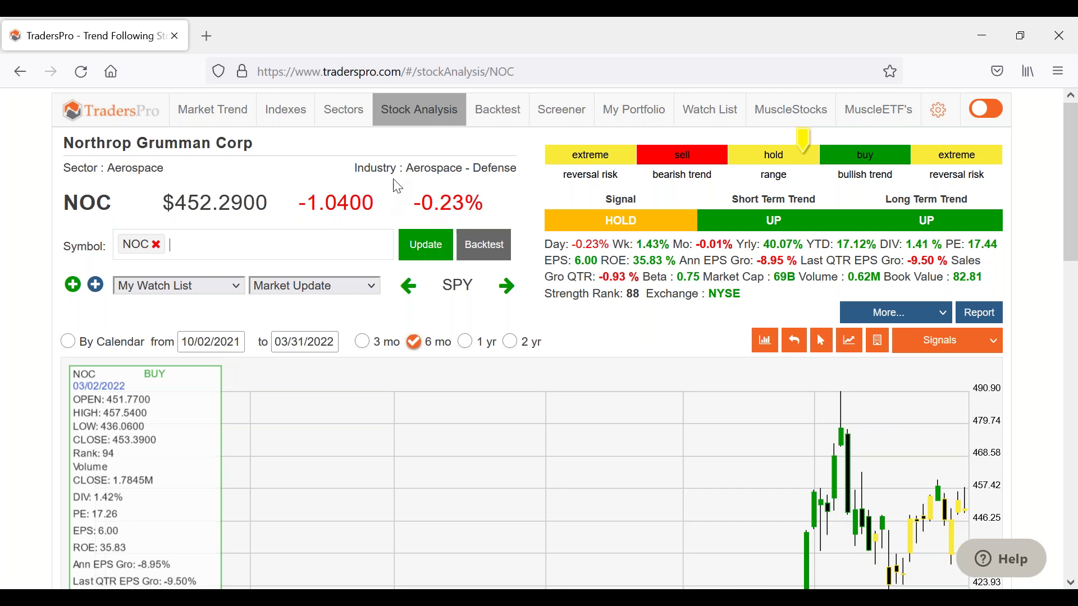
pyautogui.click(344, 121)
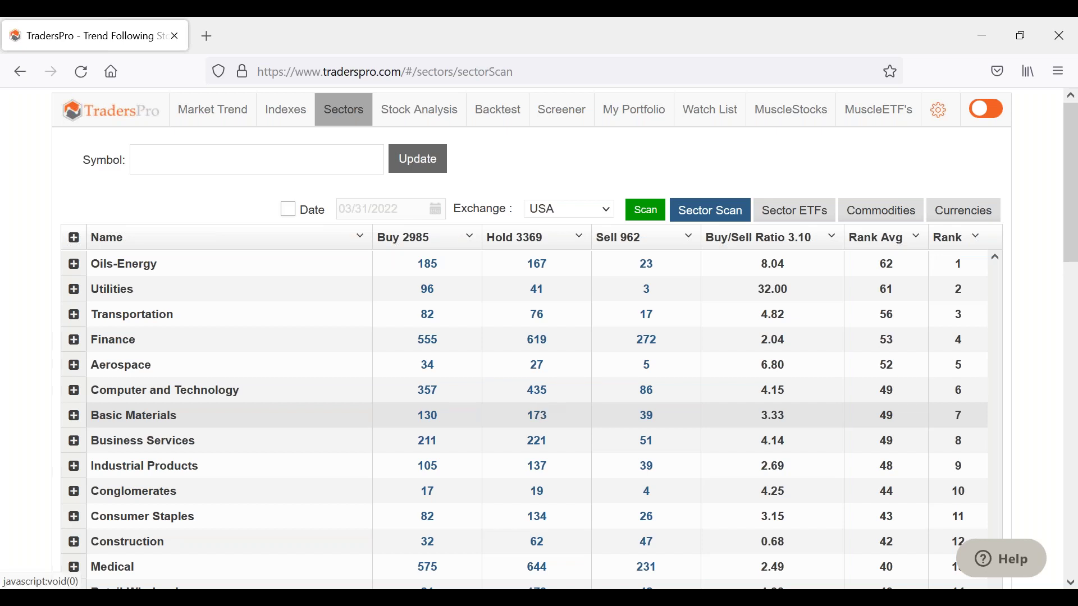
pyautogui.click(537, 390)
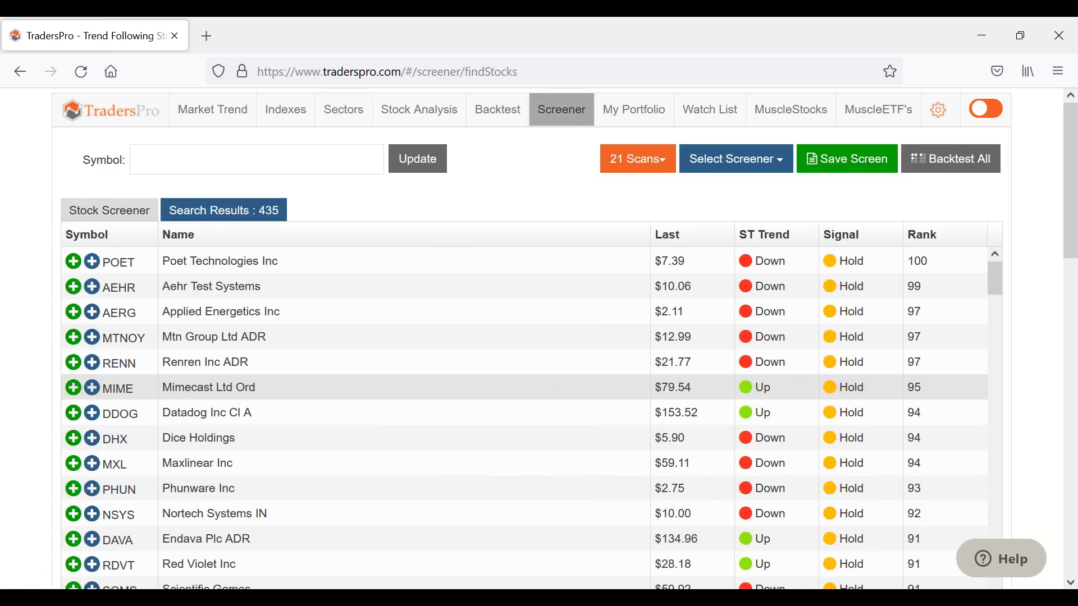
pyautogui.click(184, 414)
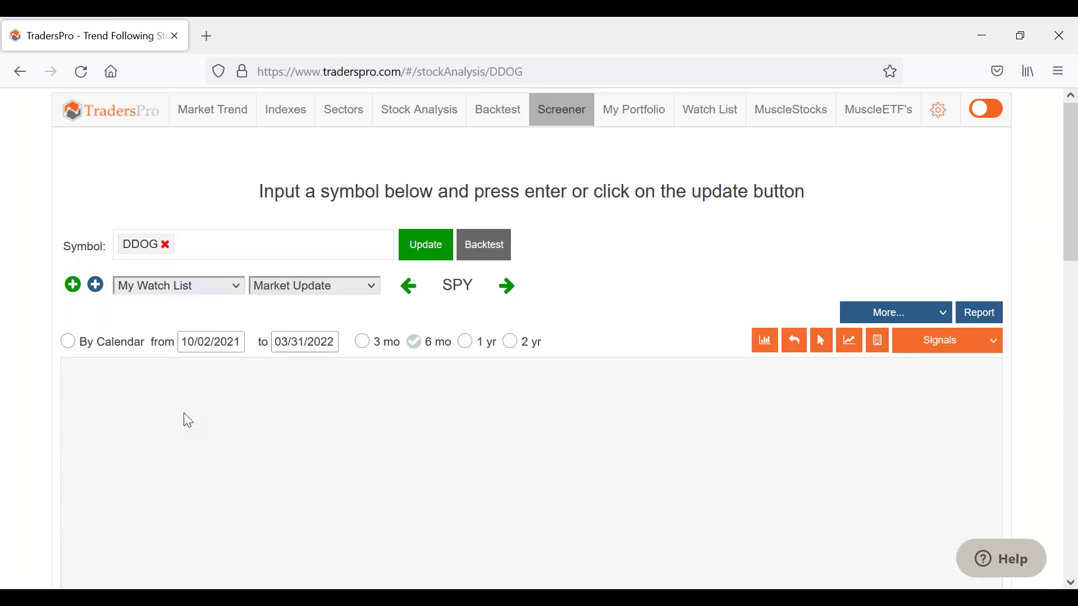
# - Set the DDOG chart range to 2 years and bring the full price history into view
pyautogui.scroll(-5, 518, 324)
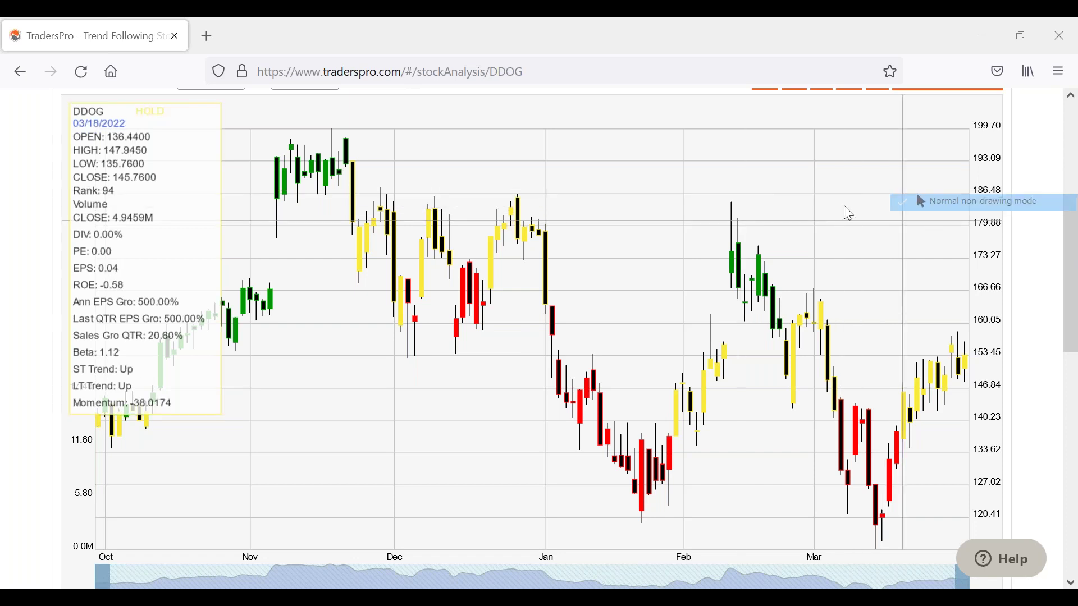
pyautogui.scroll(3, 686, 216)
pyautogui.click(510, 254)
pyautogui.scroll(2, 510, 263)
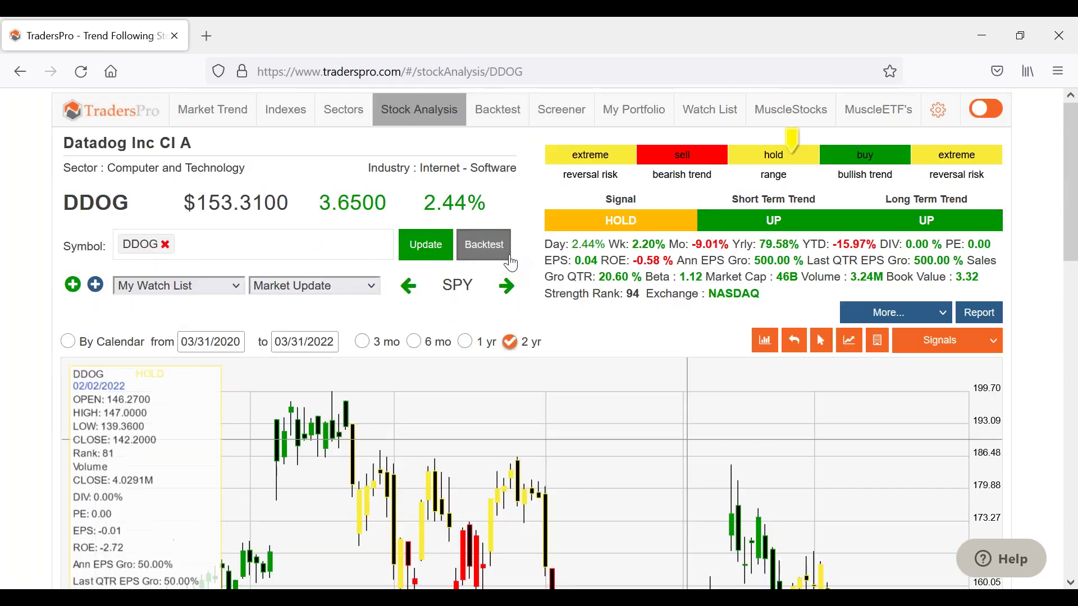
pyautogui.scroll(-2, 729, 369)
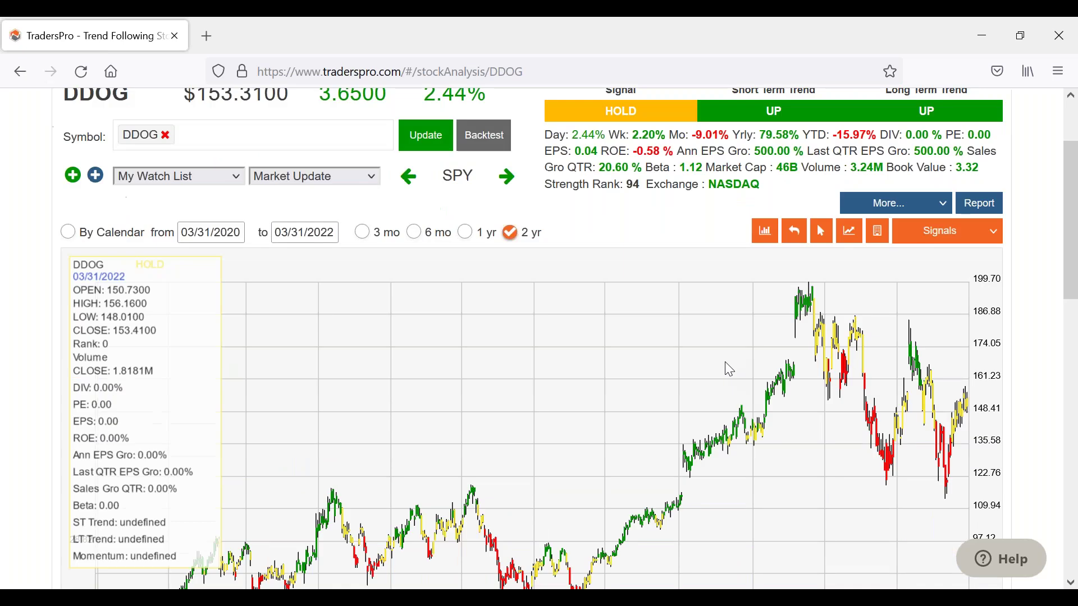
pyautogui.scroll(-3, 729, 369)
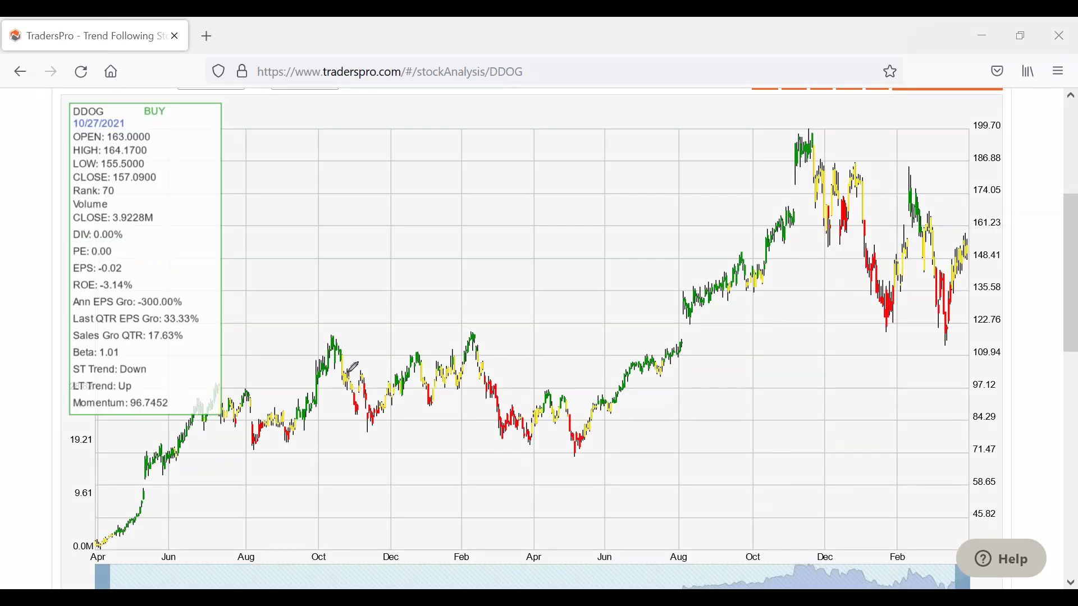
# - Mark DDOG's earlier consolidation, the breakout rally, a support line along the old highs, and the recent double dip to it
pyautogui.moveTo(243, 364)
pyautogui.mouseDown()
pyautogui.moveTo(487, 425)
pyautogui.moveTo(269, 372)
pyautogui.mouseUp()
pyautogui.moveTo(585, 428)
pyautogui.mouseDown()
pyautogui.moveTo(789, 153)
pyautogui.moveTo(782, 179)
pyautogui.moveTo(870, 290)
pyautogui.moveTo(951, 306)
pyautogui.moveTo(960, 342)
pyautogui.mouseUp()
pyautogui.moveTo(740, 333)
pyautogui.mouseDown()
pyautogui.moveTo(1017, 355)
pyautogui.moveTo(286, 341)
pyautogui.moveTo(405, 339)
pyautogui.mouseUp()
pyautogui.moveTo(529, 334)
pyautogui.mouseDown()
pyautogui.moveTo(916, 335)
pyautogui.moveTo(864, 339)
pyautogui.moveTo(953, 323)
pyautogui.moveTo(970, 242)
pyautogui.moveTo(983, 235)
pyautogui.moveTo(976, 241)
pyautogui.mouseUp()
pyautogui.moveTo(948, 336)
pyautogui.mouseDown()
pyautogui.moveTo(932, 341)
pyautogui.moveTo(964, 362)
pyautogui.moveTo(942, 343)
pyautogui.moveTo(967, 343)
pyautogui.mouseUp()
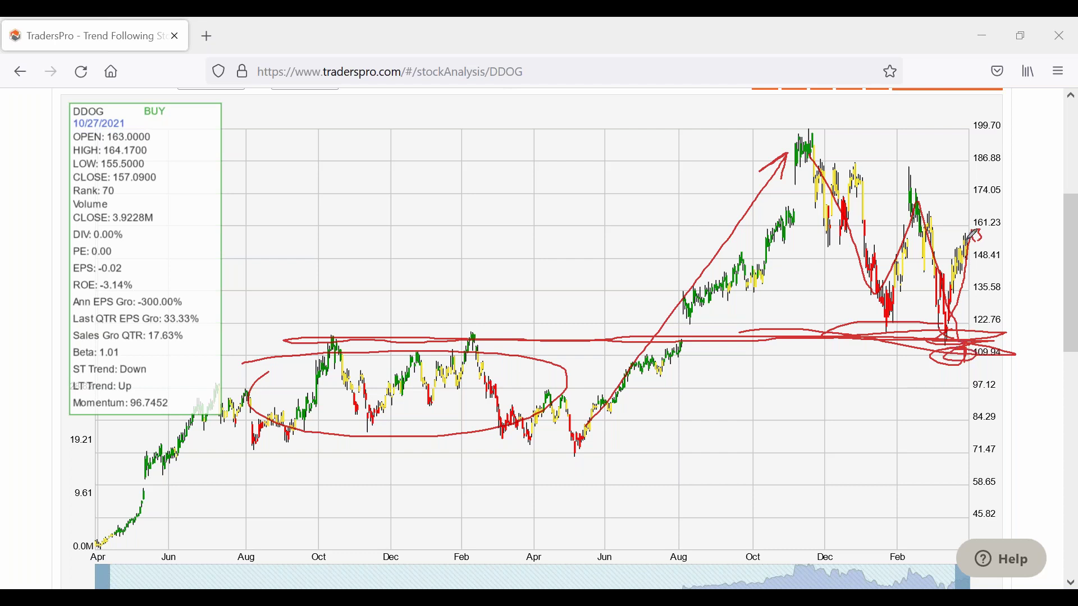
# - Draw an upward projection from DDOG's latest price and a second arrow along the 2021 rally, and clear all drawings
pyautogui.moveTo(975, 230)
pyautogui.mouseDown()
pyautogui.moveTo(1009, 87)
pyautogui.moveTo(990, 112)
pyautogui.mouseUp()
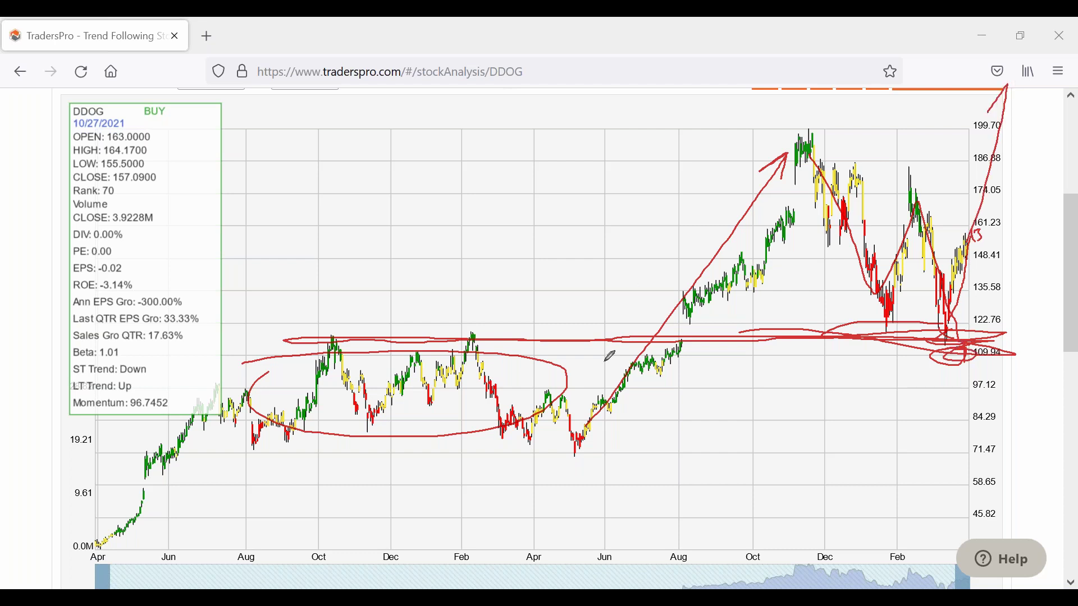
pyautogui.moveTo(581, 405); pyautogui.dragTo(775, 147)
pyautogui.moveTo(775, 147)
pyautogui.mouseDown()
pyautogui.moveTo(735, 162)
pyautogui.moveTo(757, 193)
pyautogui.mouseUp()
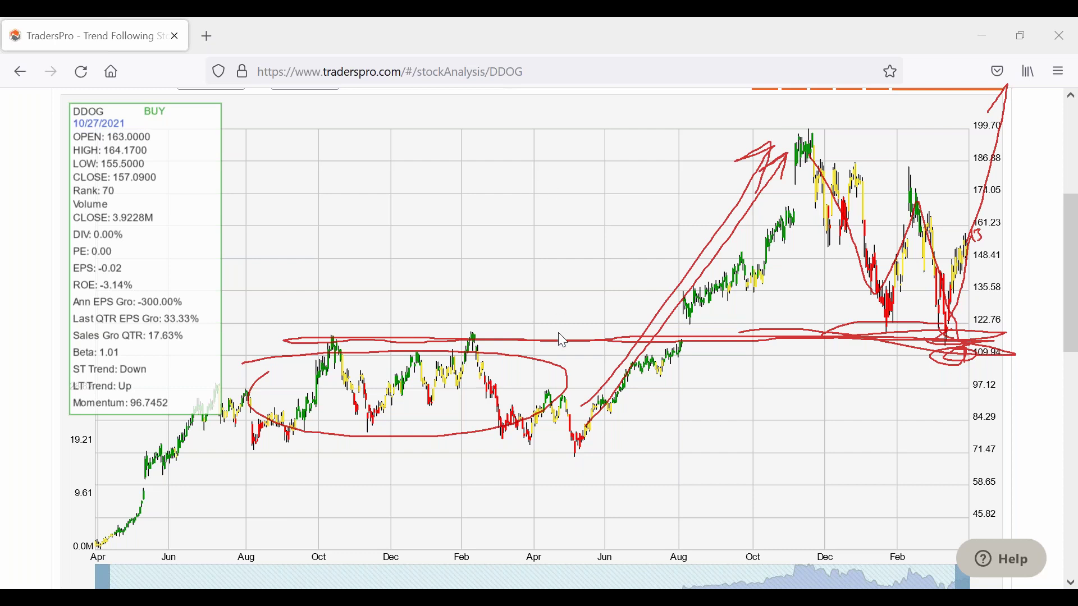
pyautogui.press('Escape')
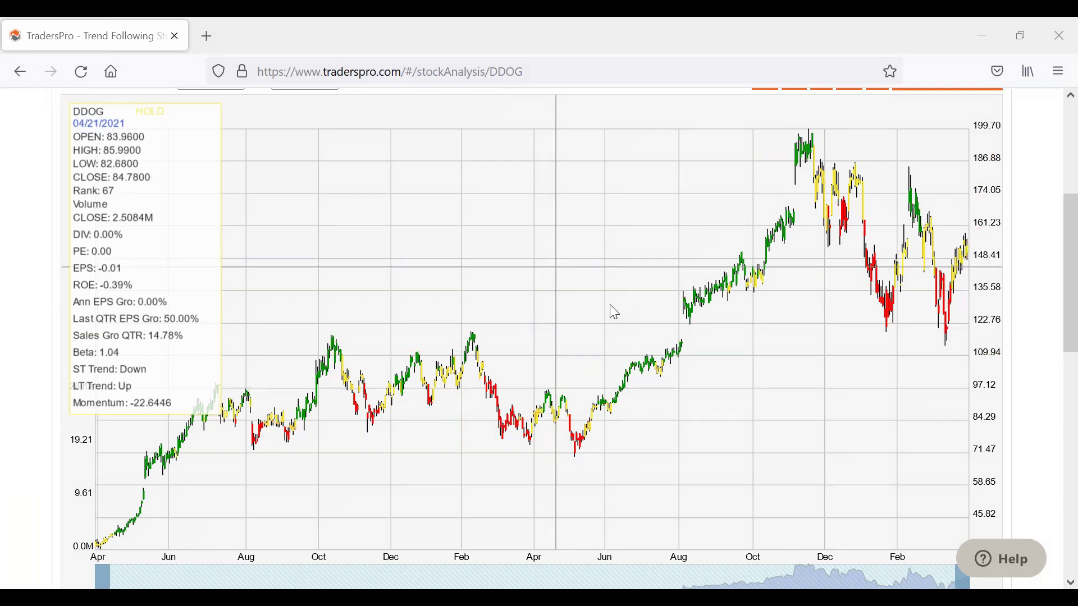
# - Set the DDOG chart range to 6 months
pyautogui.scroll(5, 598, 309)
pyautogui.click(415, 344)
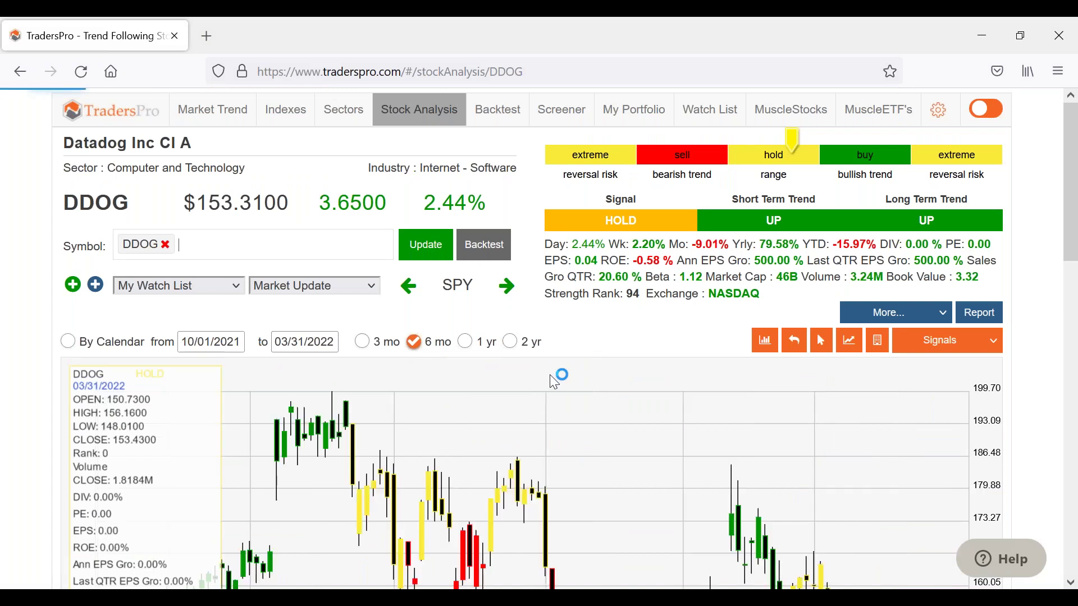